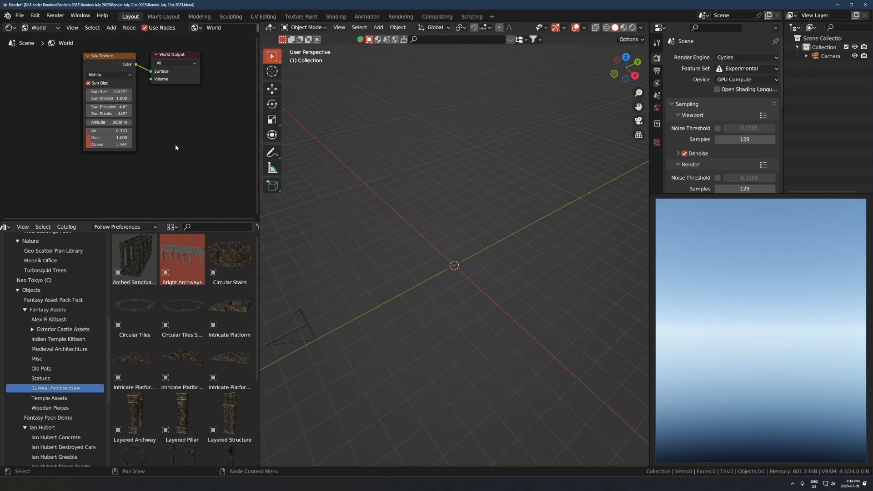
- Detach the Sky Texture node from the World Output and add a plane to the scene
{"action": "left_click_drag", "start_coordinate": [114, 73], "coordinate": [76, 73]}
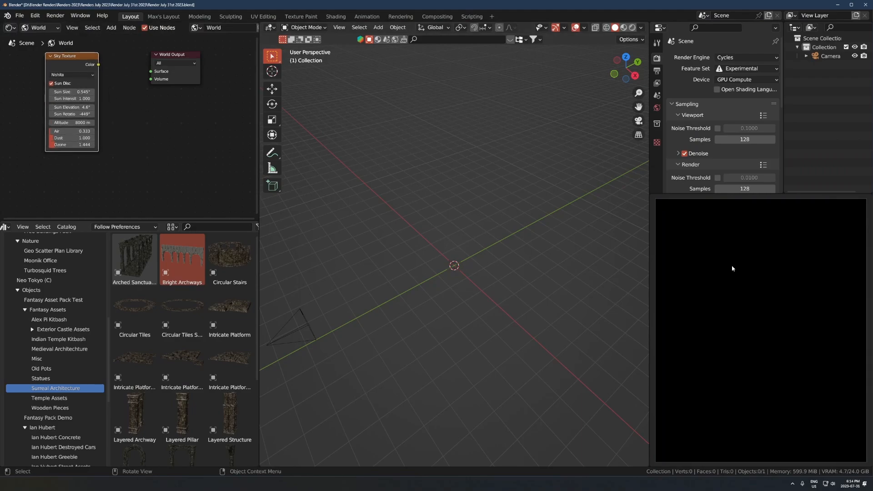
{"action": "scroll", "coordinate": [827, 287], "scroll_direction": "up", "scroll_amount": 1}
{"action": "key", "text": "shift+a"}
{"action": "mouse_move", "coordinate": [390, 277]}
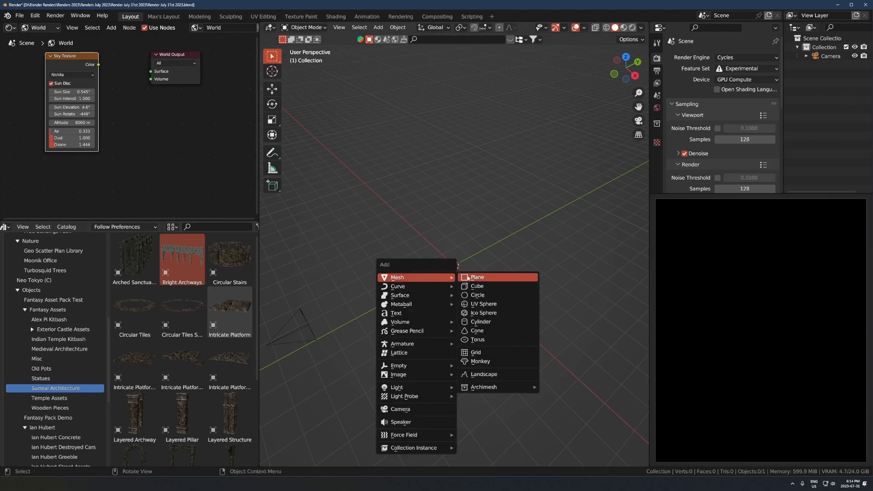
{"action": "left_click", "coordinate": [469, 278]}
{"action": "scroll", "coordinate": [468, 281], "scroll_direction": "down", "scroll_amount": 2}
{"action": "scroll", "coordinate": [473, 273], "scroll_direction": "up", "scroll_amount": 3}
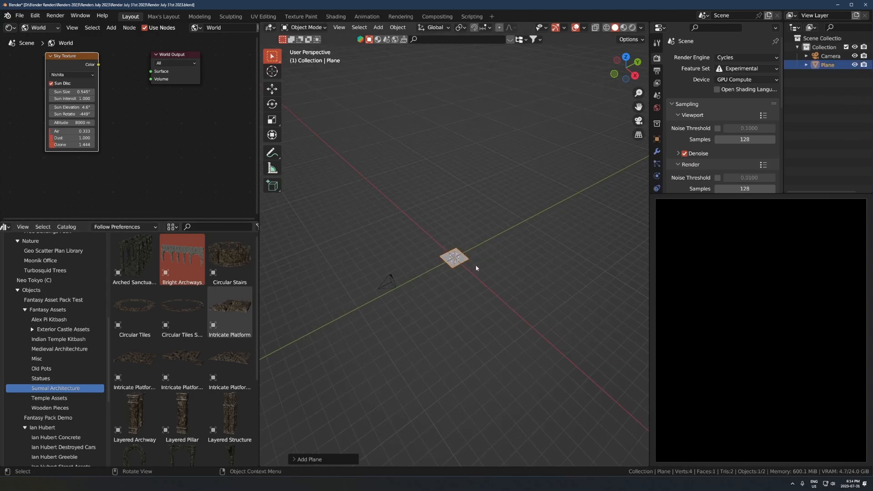
- Enlarge the plane uniformly, and stretch it along Y by a factor of about 2.8
{"action": "key", "text": "s"}
{"action": "left_click", "coordinate": [614, 263]}
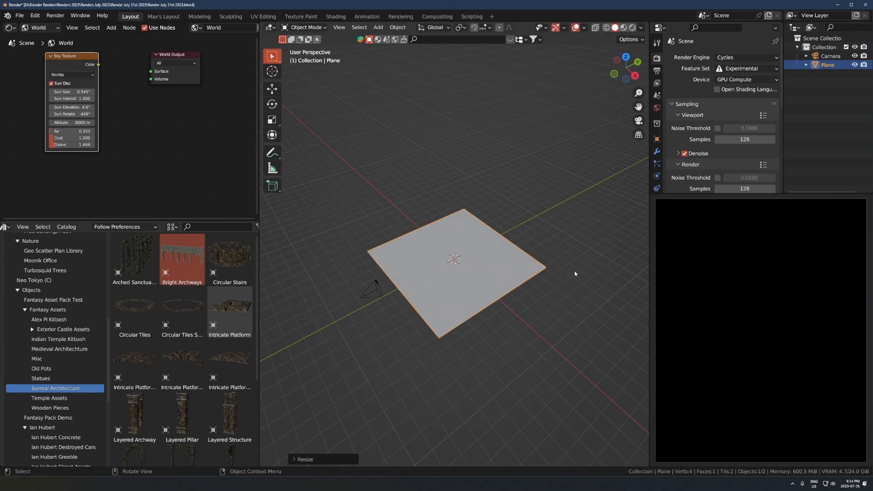
{"action": "scroll", "coordinate": [564, 275], "scroll_direction": "down", "scroll_amount": 2}
{"action": "key", "text": "s"}
{"action": "key", "text": "y"}
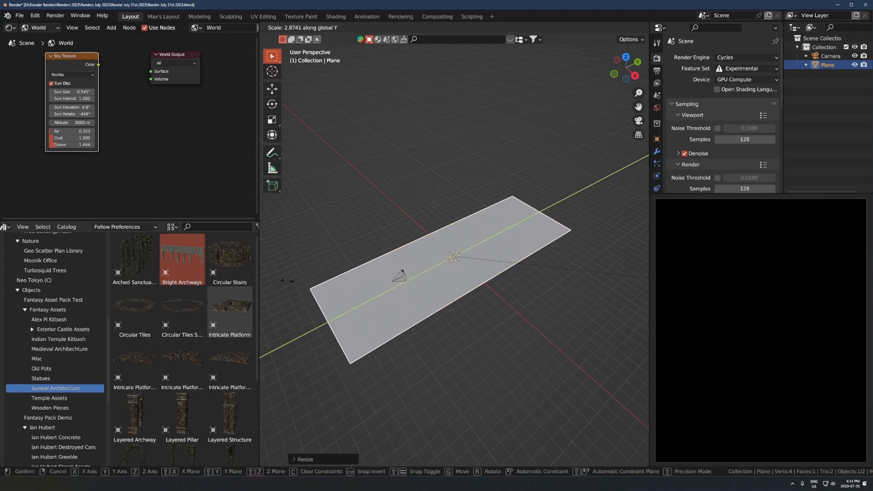
{"action": "left_click", "coordinate": [322, 284]}
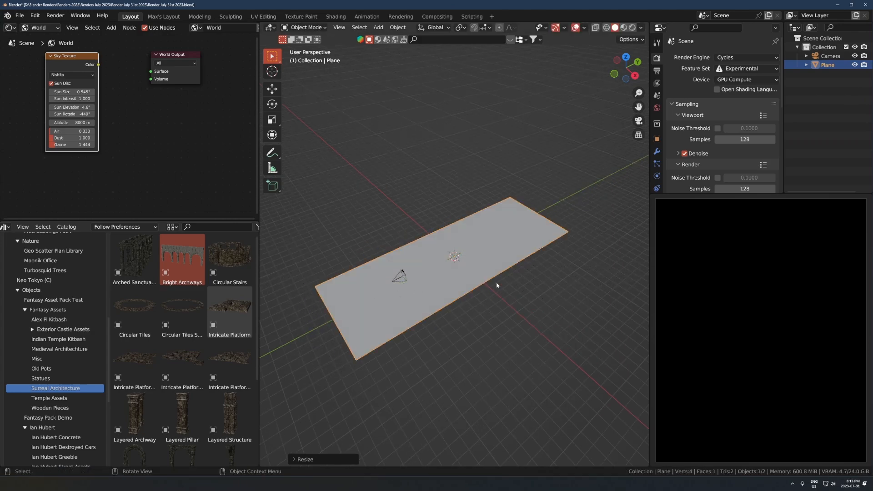
- Widen the plane along X, adjust its position along Y and enlarge it slightly overall
{"action": "key", "text": "s"}
{"action": "key", "text": "x"}
{"action": "left_click", "coordinate": [515, 271]}
{"action": "key", "text": "g"}
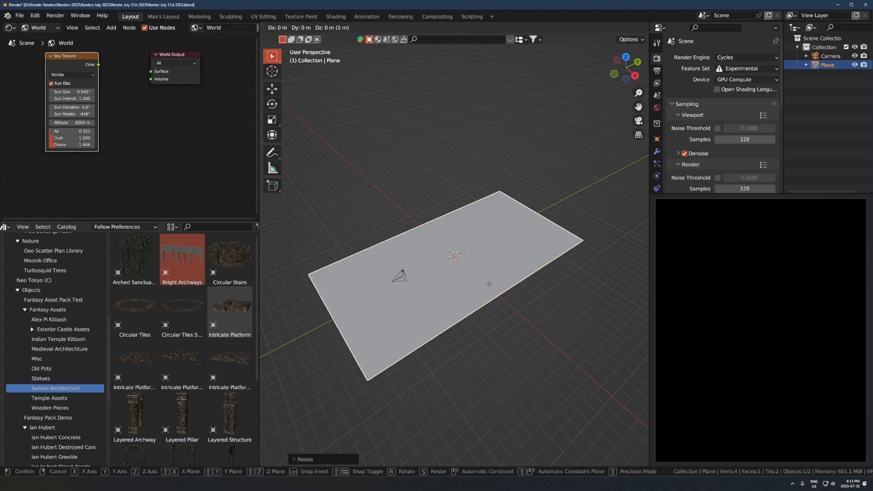
{"action": "key", "text": "y"}
{"action": "left_click", "coordinate": [500, 279]}
{"action": "key", "text": "s"}
{"action": "left_click", "coordinate": [517, 287]}
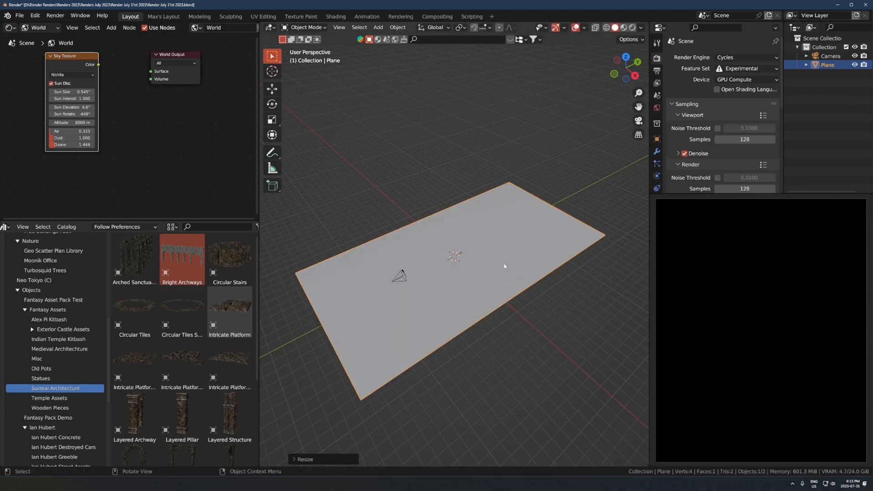
- Add a cube and move it along positive Y toward the plane's far end
{"action": "middle_click_drag", "start_coordinate": [505, 266], "coordinate": [471, 279]}
{"action": "key", "text": "shift+a"}
{"action": "left_click", "coordinate": [546, 271]}
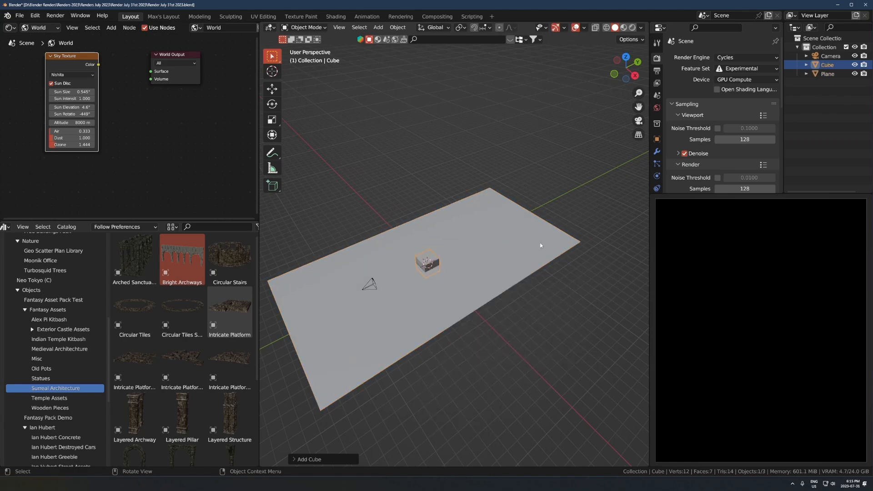
{"action": "key", "text": "g"}
{"action": "key", "text": "y"}
{"action": "left_click", "coordinate": [523, 247]}
- Scale the cube outward in X and Y with Z locked to form a wide, flat slab
{"action": "key", "text": "s"}
{"action": "key", "text": "shift+z"}
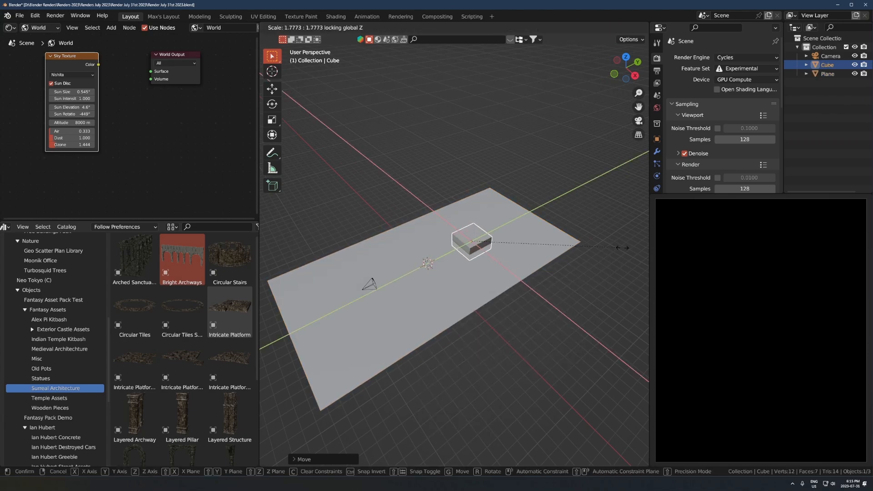
{"action": "left_click", "coordinate": [564, 229]}
- Shrink the slab's top face in Edit Mode and raise it along Z to form a truncated pyramid
{"action": "key", "text": "Tab"}
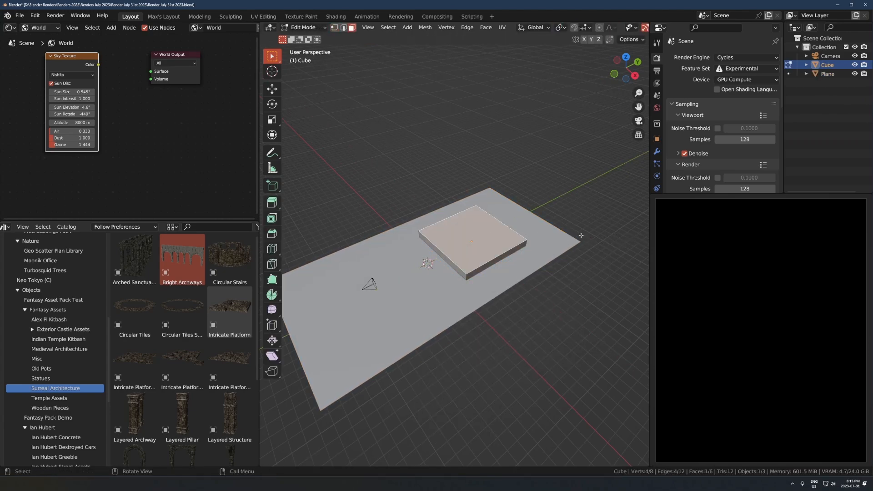
{"action": "key", "text": "s"}
{"action": "left_click", "coordinate": [523, 245]}
{"action": "key", "text": "g"}
{"action": "key", "text": "z"}
{"action": "left_click", "coordinate": [526, 246]}
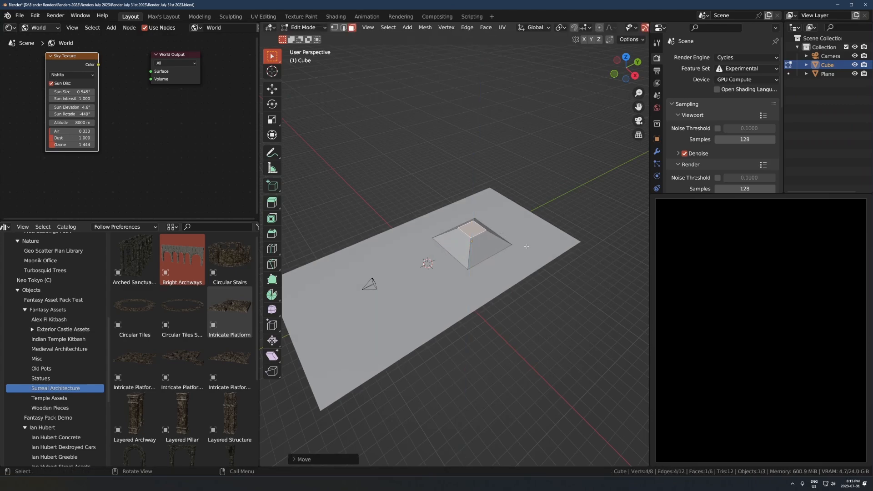
- Return to Object Mode and raise the pyramid along Z by about 0.5 m
{"action": "key", "text": "Tab"}
{"action": "key", "text": "g"}
{"action": "key", "text": "z"}
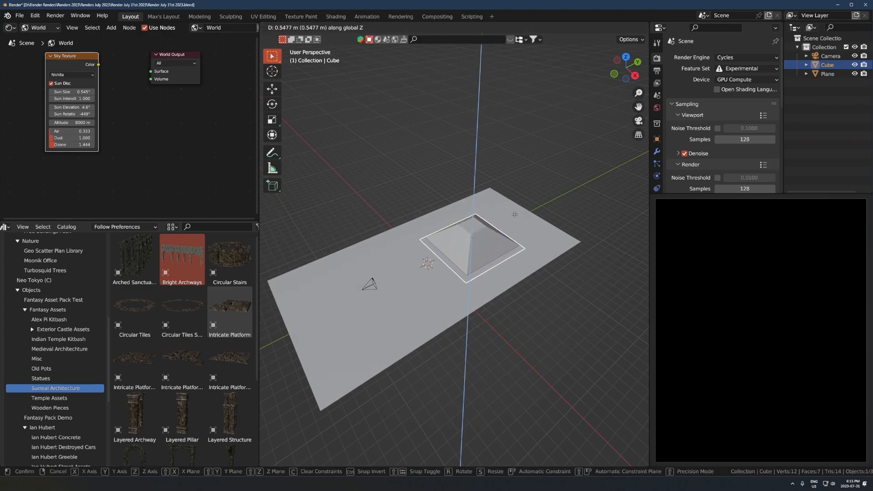
{"action": "left_click", "coordinate": [511, 217]}
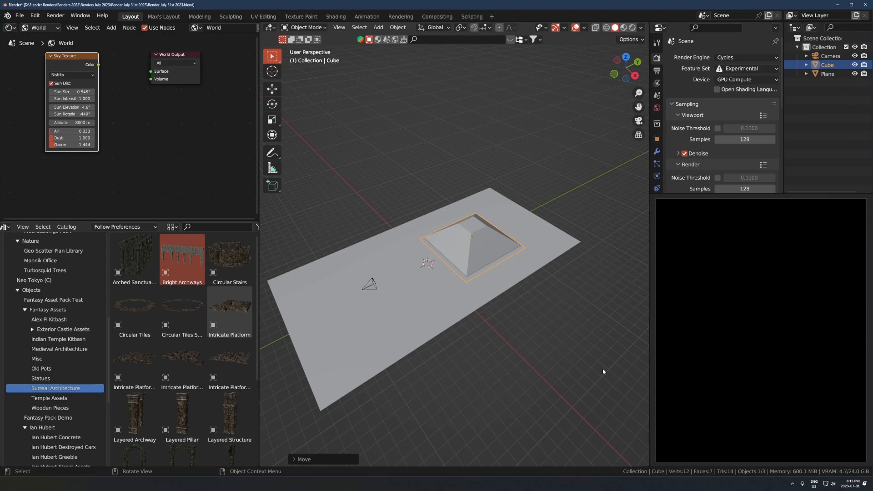
- Add a spot light and raise it along Z well above the plane
{"action": "key", "text": "shift+a"}
{"action": "mouse_move", "coordinate": [737, 406]}
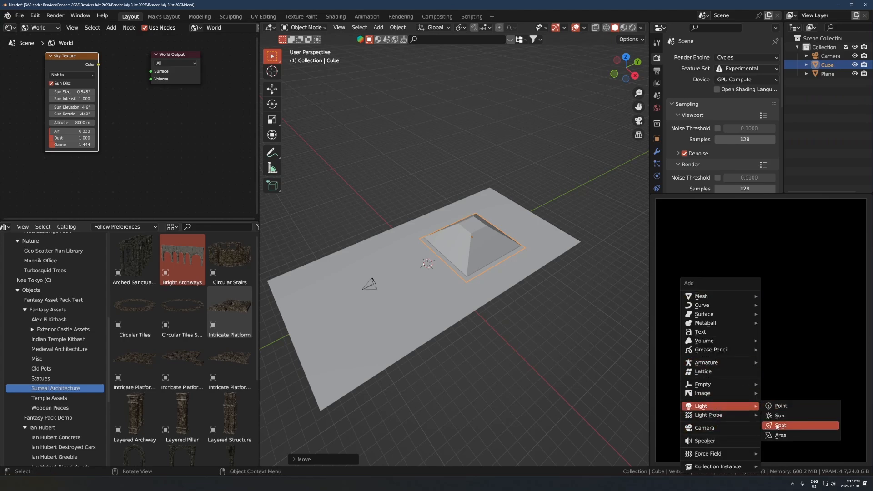
{"action": "left_click", "coordinate": [770, 427]}
{"action": "key", "text": "g"}
{"action": "key", "text": "z"}
{"action": "left_click", "coordinate": [481, 203]}
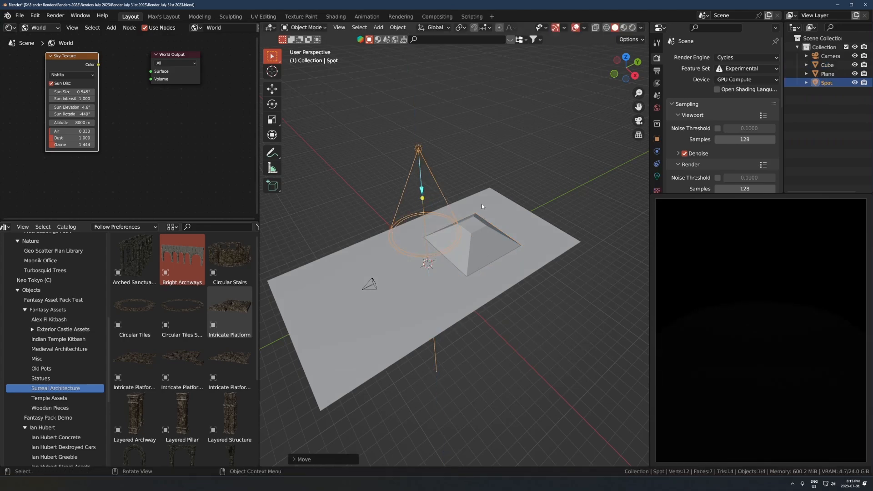
- Set the spot light's power to 123123 W
{"action": "left_click", "coordinate": [657, 177]}
{"action": "double_click", "coordinate": [738, 117]}
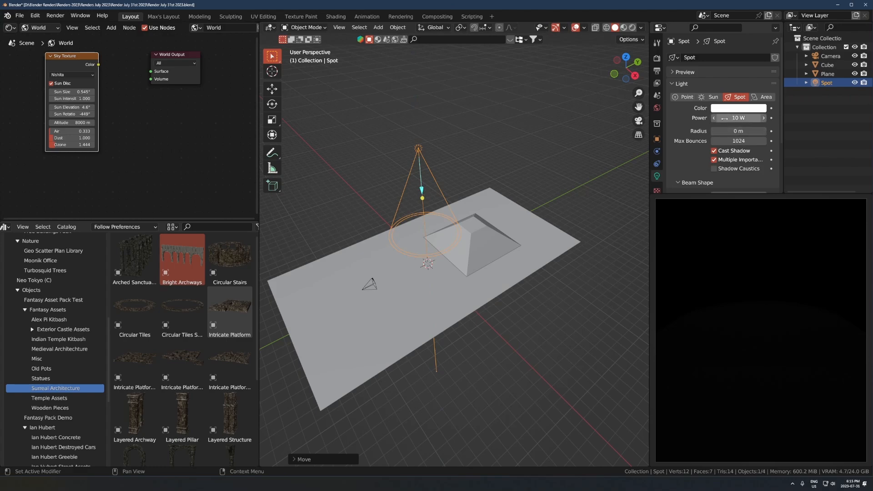
{"action": "type", "text": "123123"}
{"action": "key", "text": "Return"}
- Move the spot light along positive Y toward the pyramid and increase its radius
{"action": "scroll", "coordinate": [583, 275], "scroll_direction": "down", "scroll_amount": 2}
{"action": "key", "text": "g"}
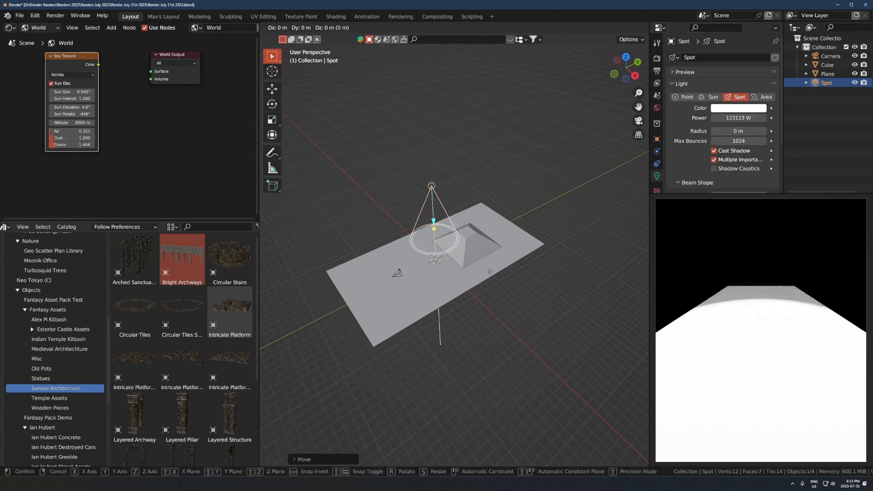
{"action": "key", "text": "y"}
{"action": "left_click", "coordinate": [592, 232]}
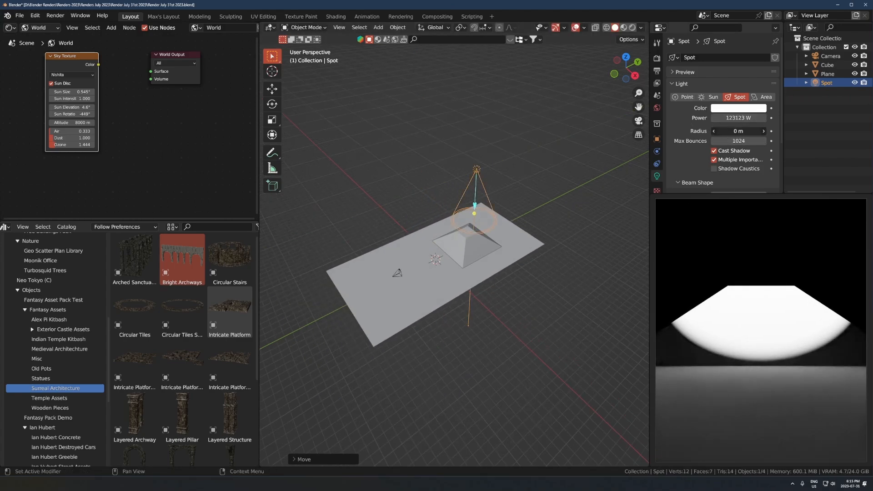
{"action": "left_click_drag", "start_coordinate": [738, 131], "coordinate": [755, 131]}
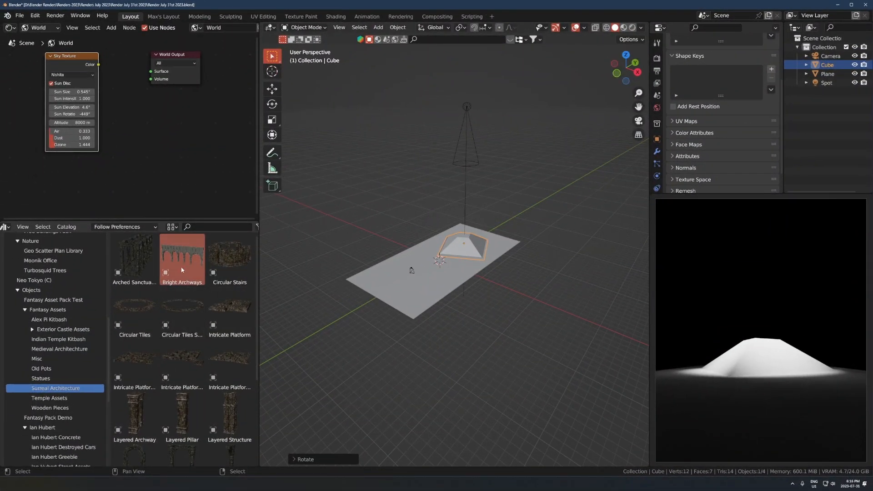
- Place the Bright Archways asset in the scene and rotate it 90° about Z
{"action": "left_click_drag", "start_coordinate": [182, 257], "coordinate": [428, 297]}
{"action": "type", "text": "rz90"}
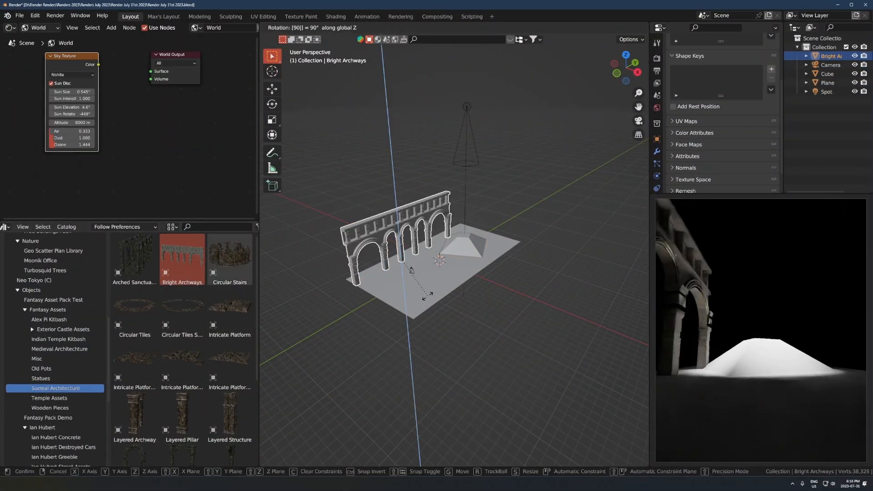
{"action": "left_click", "coordinate": [428, 299]}
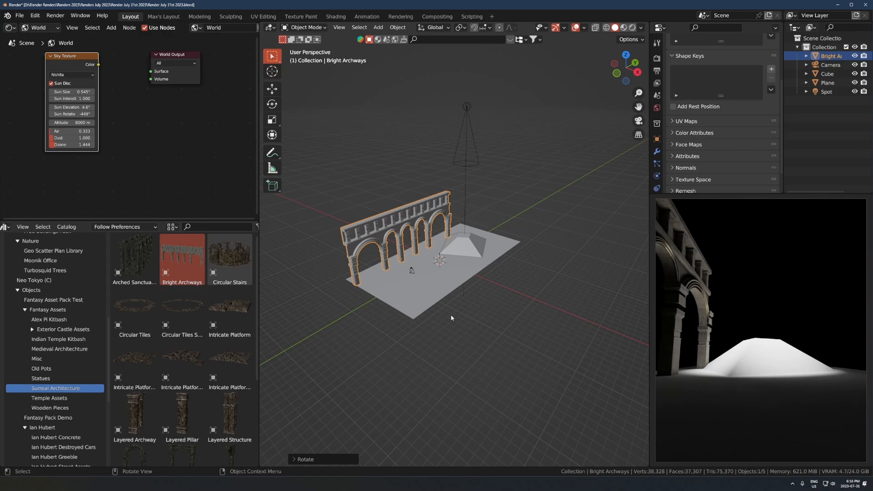
- Clear the archway's location and move it along negative X toward the plane's long edge
{"action": "key", "text": "alt+g"}
{"action": "key", "text": "g"}
{"action": "key", "text": "x"}
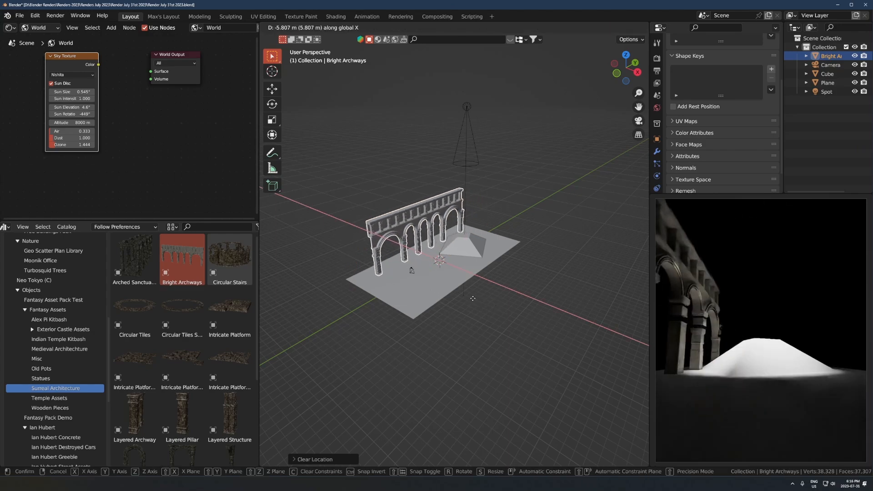
{"action": "left_click", "coordinate": [464, 298]}
- Raise the archway along Z by about 0.4 m so its columns rest on the plane
{"action": "scroll", "coordinate": [463, 297], "scroll_direction": "up", "scroll_amount": 5}
{"action": "middle_click_drag", "start_coordinate": [452, 301], "coordinate": [473, 275]}
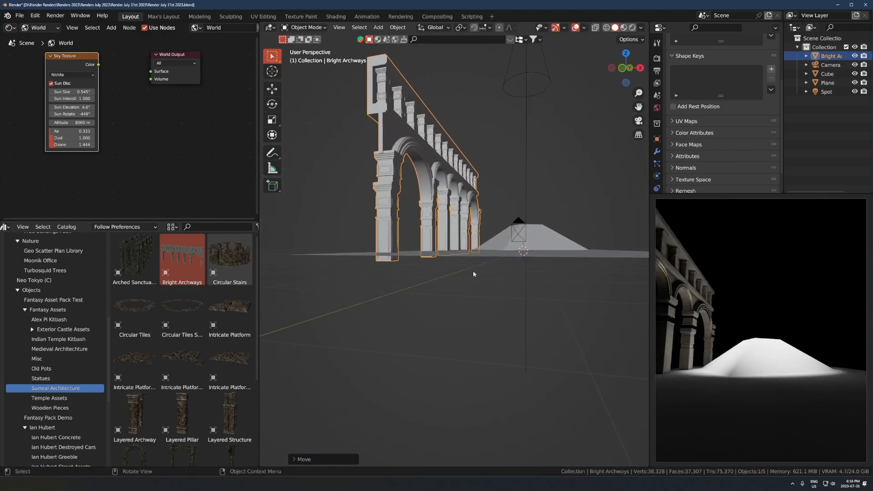
{"action": "scroll", "coordinate": [474, 274], "scroll_direction": "up", "scroll_amount": 3}
{"action": "key", "text": "g"}
{"action": "key", "text": "z"}
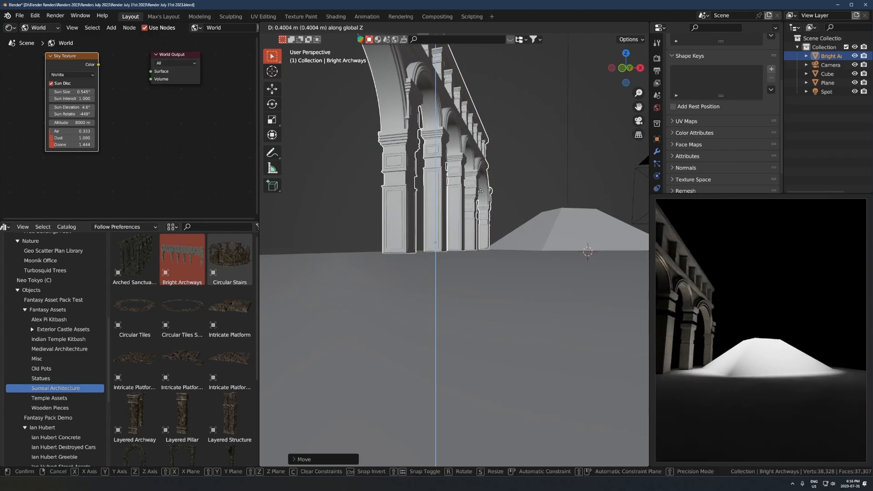
{"action": "left_click", "coordinate": [480, 194]}
- Select the camera and move it back along negative Y, away from the pyramid
{"action": "middle_click_drag", "start_coordinate": [481, 194], "coordinate": [479, 209]}
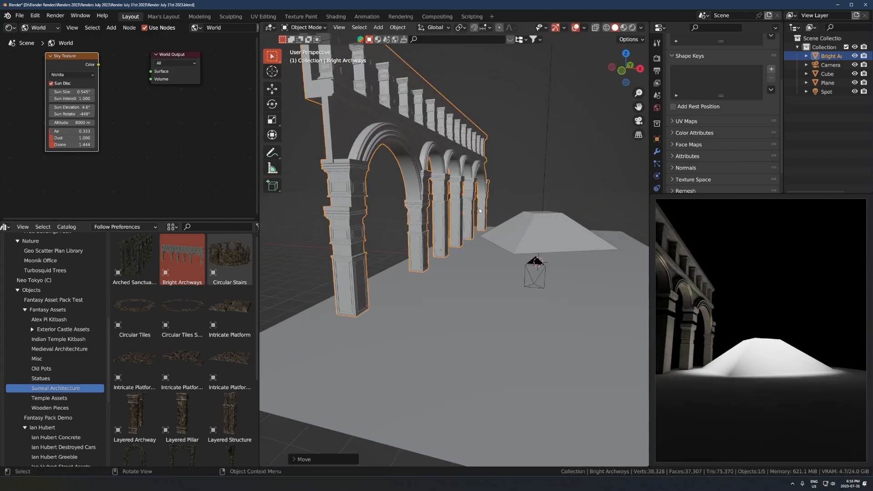
{"action": "scroll", "coordinate": [452, 263], "scroll_direction": "down", "scroll_amount": 4}
{"action": "middle_click_drag", "start_coordinate": [453, 263], "coordinate": [455, 300]}
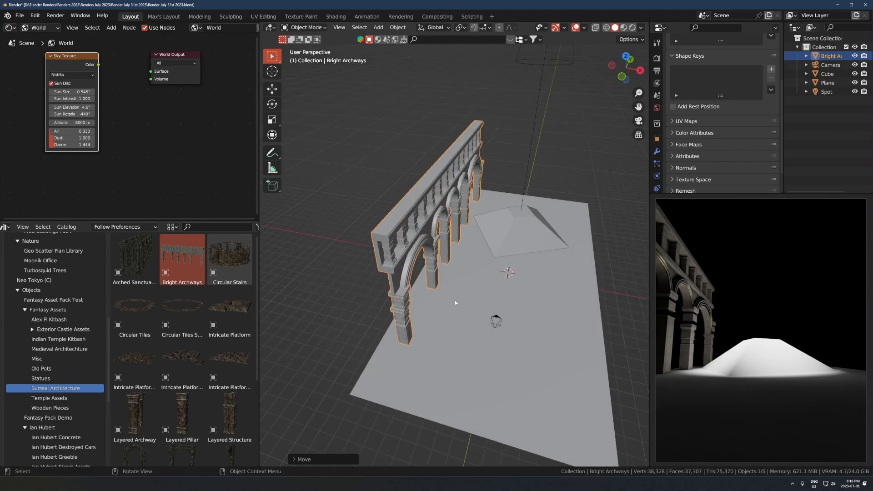
{"action": "left_click", "coordinate": [497, 321]}
{"action": "middle_click_drag", "start_coordinate": [497, 320], "coordinate": [491, 325]}
{"action": "key", "text": "g"}
{"action": "key", "text": "y"}
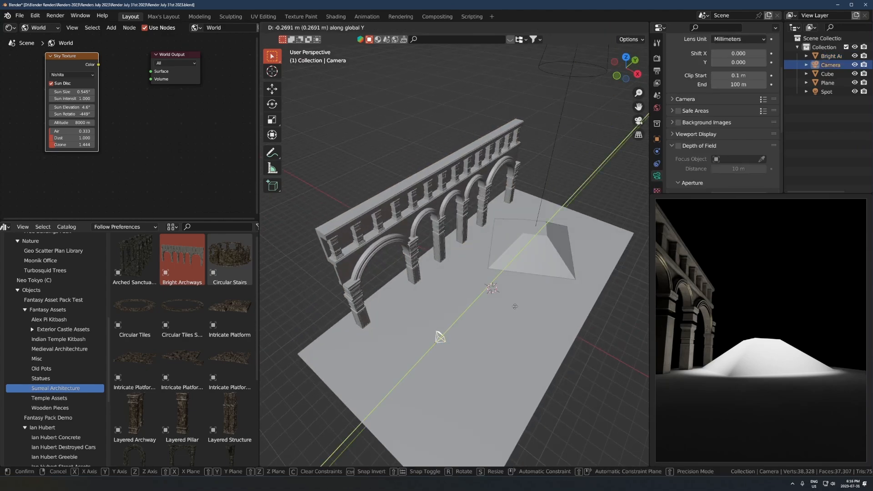
{"action": "left_click", "coordinate": [485, 325]}
- Duplicate the archway about 10.5 m up along Z to stack a second tier on the first
{"action": "left_click", "coordinate": [439, 253]}
{"action": "middle_click_drag", "start_coordinate": [444, 291], "coordinate": [444, 267]}
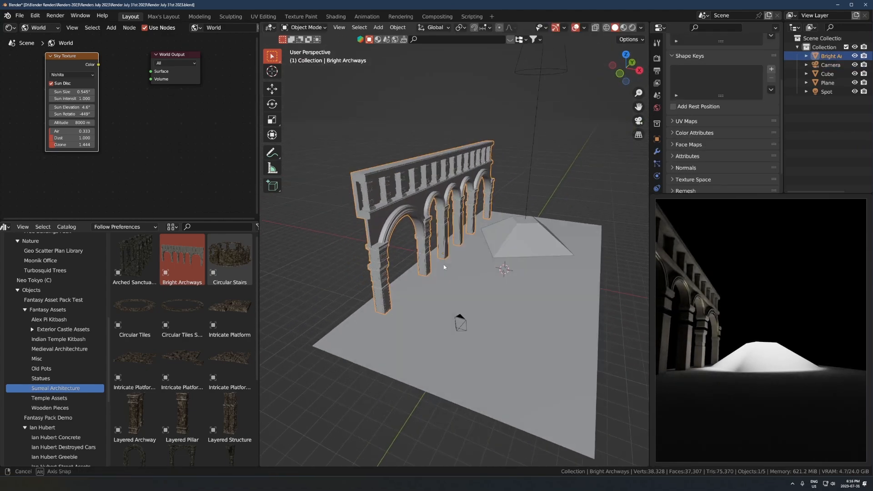
{"action": "scroll", "coordinate": [509, 293], "scroll_direction": "down", "scroll_amount": 2}
{"action": "scroll", "coordinate": [509, 293], "scroll_direction": "up", "scroll_amount": 1}
{"action": "key", "text": "shift+d"}
{"action": "key", "text": "z"}
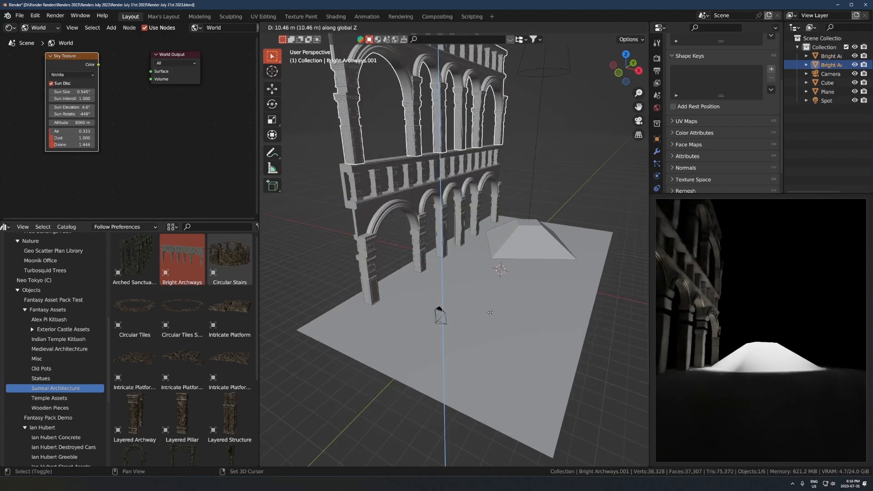
{"action": "left_click", "coordinate": [502, 178]}
- Examine the lower archway's columns and arches up close
{"action": "left_click", "coordinate": [376, 246]}
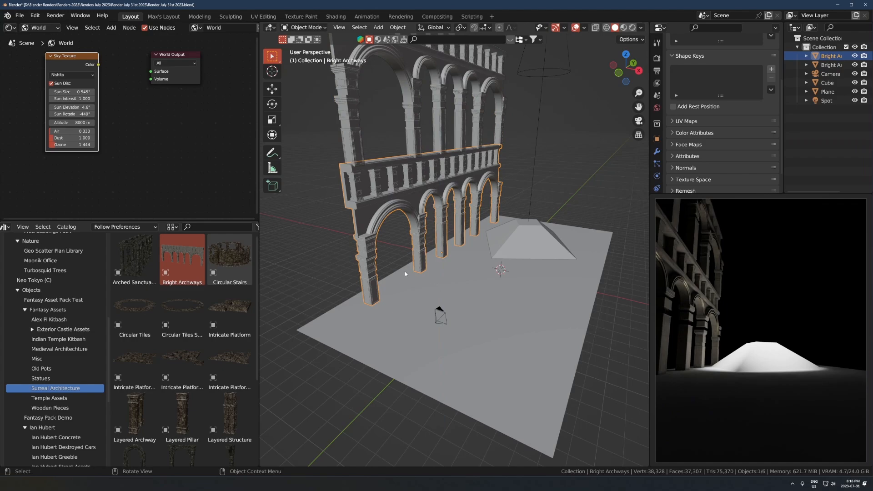
{"action": "middle_click_drag", "start_coordinate": [456, 278], "coordinate": [476, 254]}
{"action": "scroll", "coordinate": [460, 266], "scroll_direction": "up", "scroll_amount": 4}
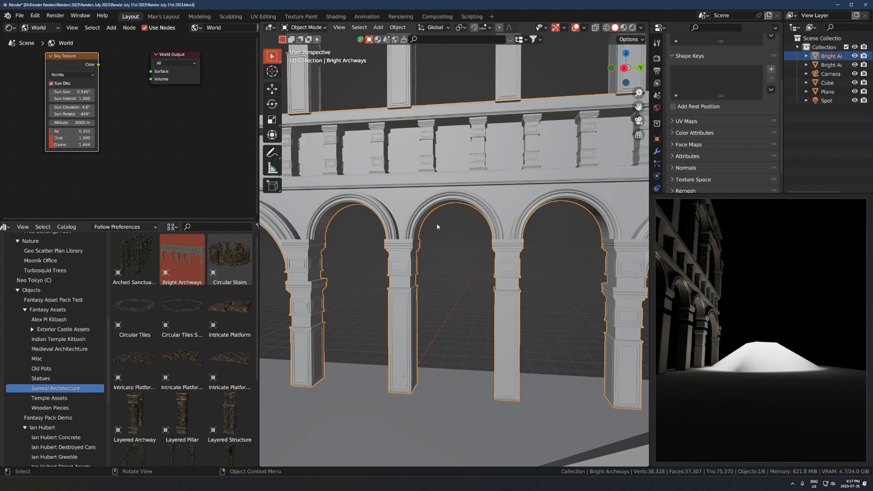
{"action": "left_click", "coordinate": [464, 261]}
{"action": "left_click", "coordinate": [412, 242]}
{"action": "left_click", "coordinate": [458, 244]}
{"action": "left_click", "coordinate": [468, 200]}
{"action": "scroll", "coordinate": [469, 272], "scroll_direction": "down", "scroll_amount": 6}
{"action": "middle_click_drag", "start_coordinate": [484, 319], "coordinate": [498, 310]}
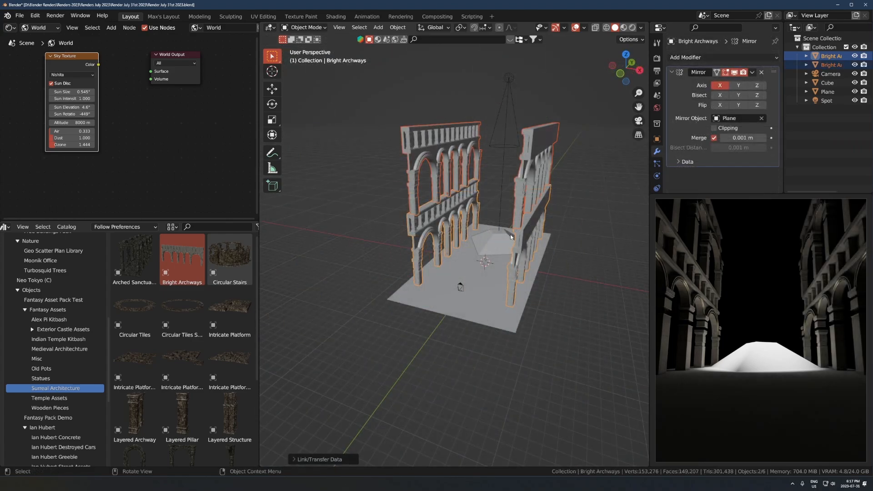
- Move both mirrored archway tiers about 6 m along negative Y, toward the camera
{"action": "key", "text": "g"}
{"action": "key", "text": "y"}
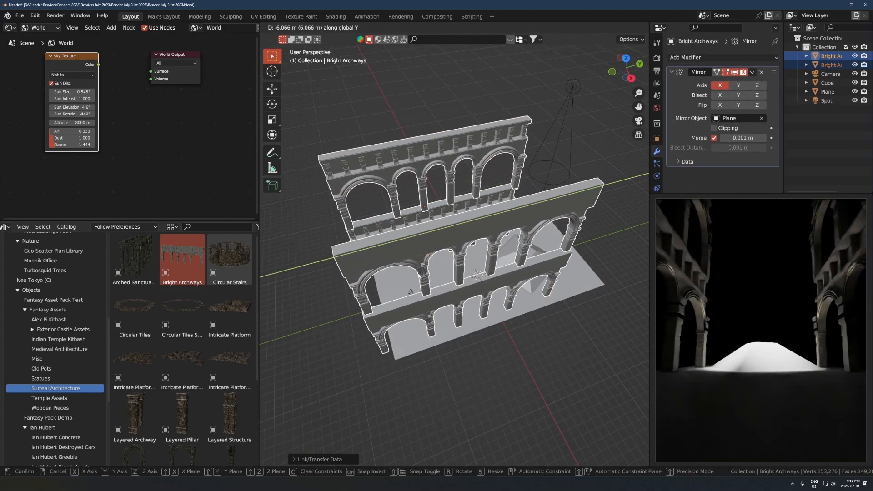
{"action": "left_click", "coordinate": [418, 275]}
- Try extending the hall with a copy of both archway tiers about 26 m along Y, and delete the copy
{"action": "middle_click_drag", "start_coordinate": [419, 276], "coordinate": [291, 301], "text": "shift"}
{"action": "scroll", "coordinate": [387, 273], "scroll_direction": "down", "scroll_amount": 3}
{"action": "middle_click_drag", "start_coordinate": [386, 262], "coordinate": [392, 314], "text": "shift"}
{"action": "scroll", "coordinate": [392, 314], "scroll_direction": "up", "scroll_amount": 1}
{"action": "key", "text": "shift+d"}
{"action": "key", "text": "y"}
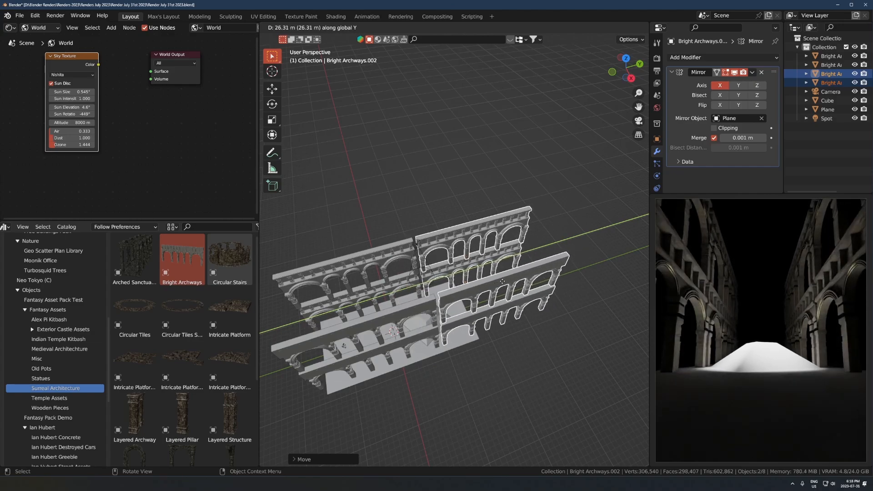
{"action": "left_click", "coordinate": [502, 282]}
{"action": "key", "text": "x"}
{"action": "left_click", "coordinate": [503, 283]}
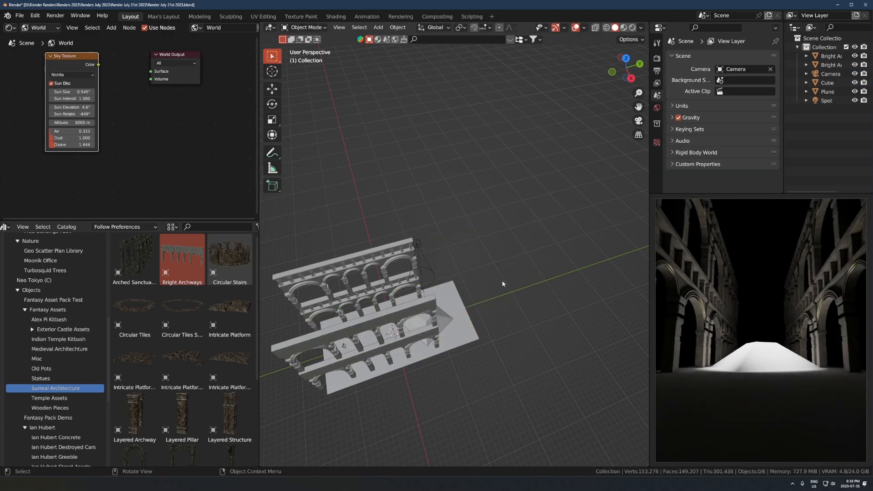
{"action": "scroll", "coordinate": [406, 301], "scroll_direction": "up", "scroll_amount": 3}
{"action": "middle_click_drag", "start_coordinate": [405, 300], "coordinate": [489, 314], "text": "shift"}
{"action": "middle_click_drag", "start_coordinate": [489, 313], "coordinate": [467, 281]}
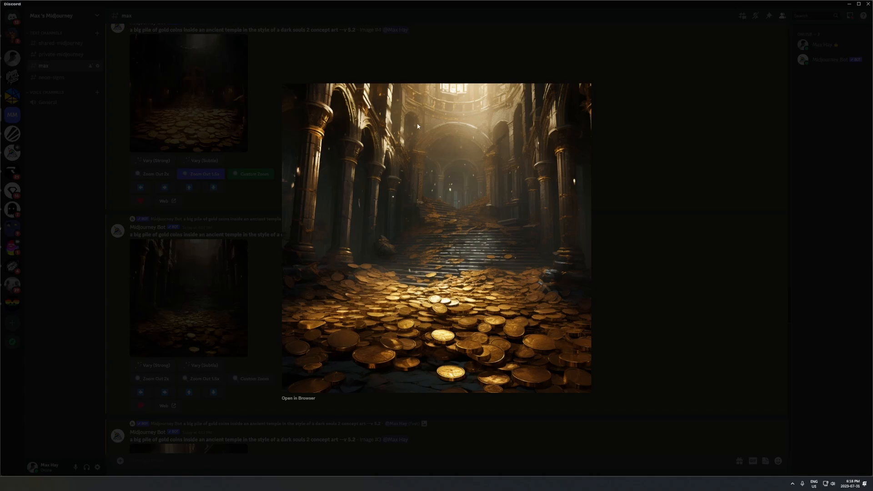
- Switch to Discord and examine the gold-coin temple concept images as reference for the scene
{"action": "left_click", "coordinate": [226, 233]}
{"action": "scroll", "coordinate": [226, 236], "scroll_direction": "down", "scroll_amount": 5}
{"action": "left_click", "coordinate": [187, 285]}
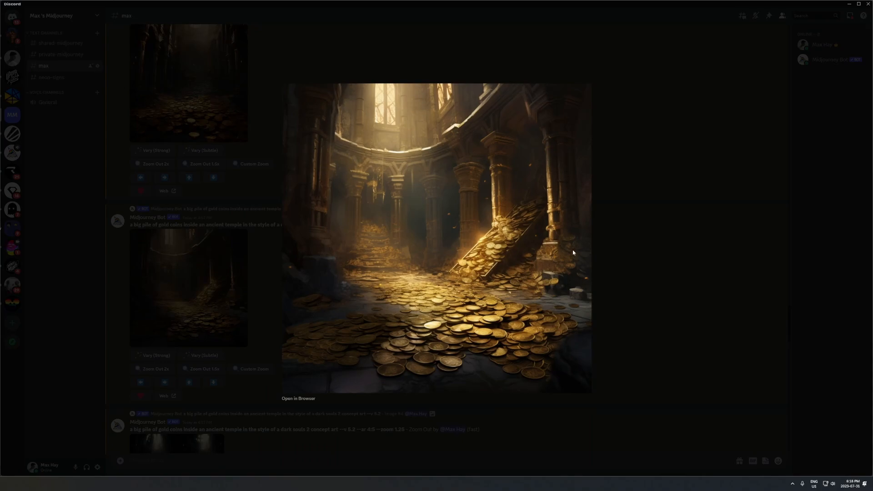
{"action": "left_click", "coordinate": [146, 300]}
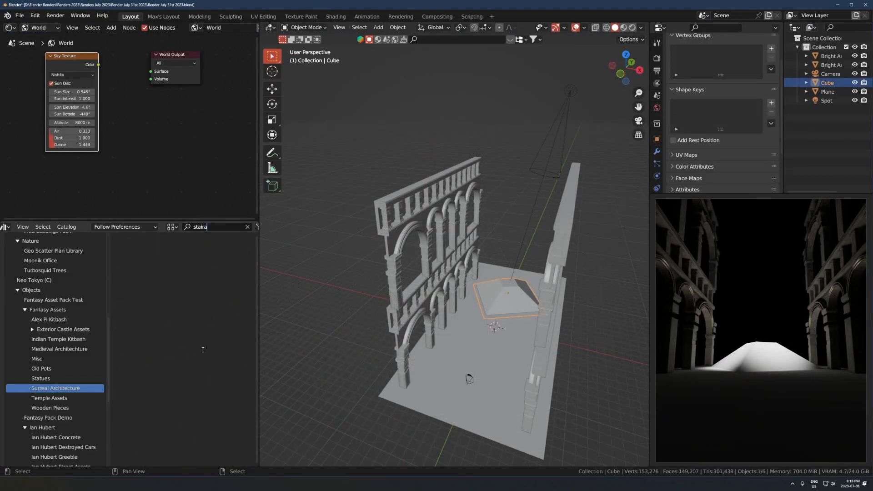
- Find stair assets by searching for "stair", place Sanctuary Stairs in the hall and move them behind the pyramid
{"action": "key", "text": "BackSpace"}
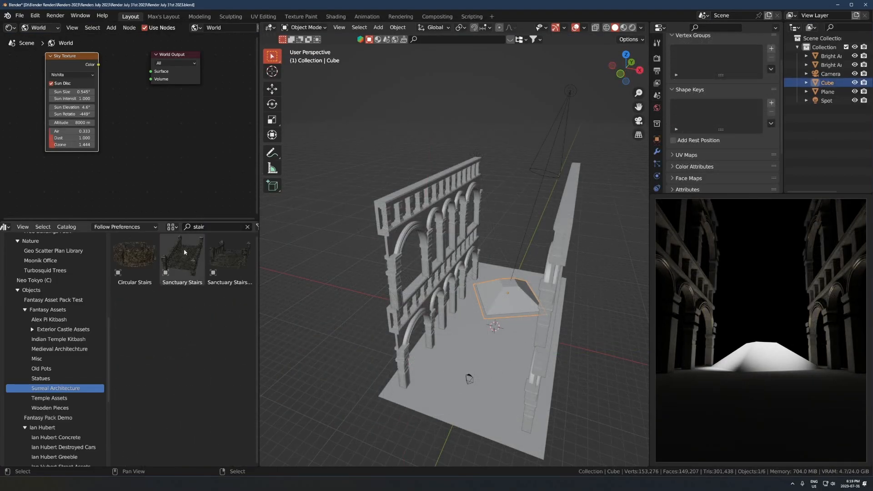
{"action": "left_click_drag", "start_coordinate": [184, 259], "coordinate": [470, 348]}
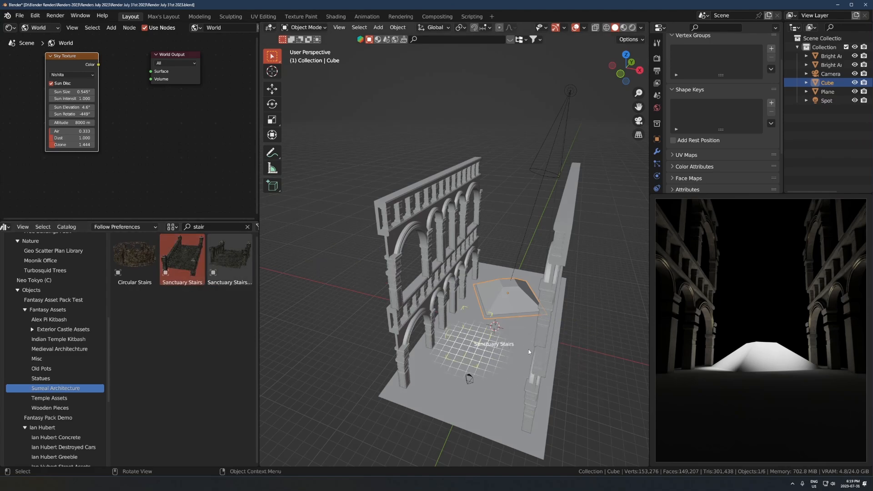
{"action": "middle_click_drag", "start_coordinate": [524, 370], "coordinate": [498, 330]}
{"action": "key", "text": "g"}
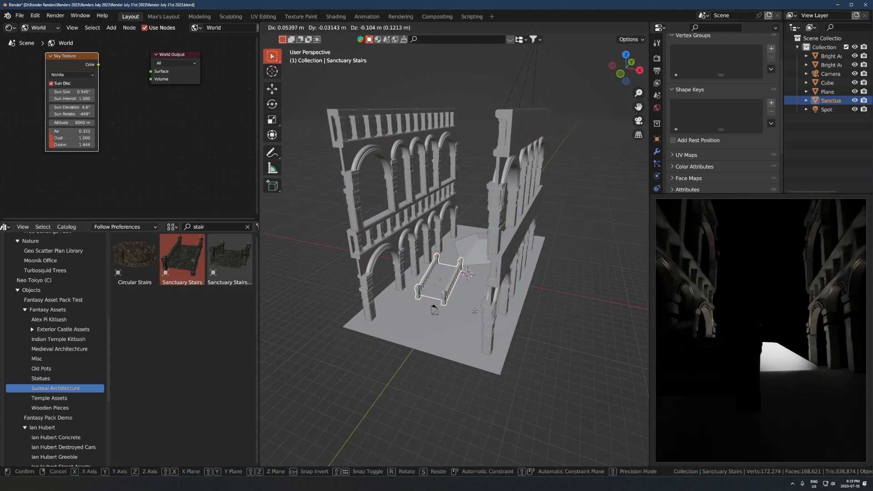
{"action": "left_click", "coordinate": [497, 242]}
{"action": "middle_click_drag", "start_coordinate": [497, 242], "coordinate": [495, 259]}
- Delete the central pyramid and move the stairs into the middle of the hall, closer to the camera
{"action": "left_click", "coordinate": [496, 260]}
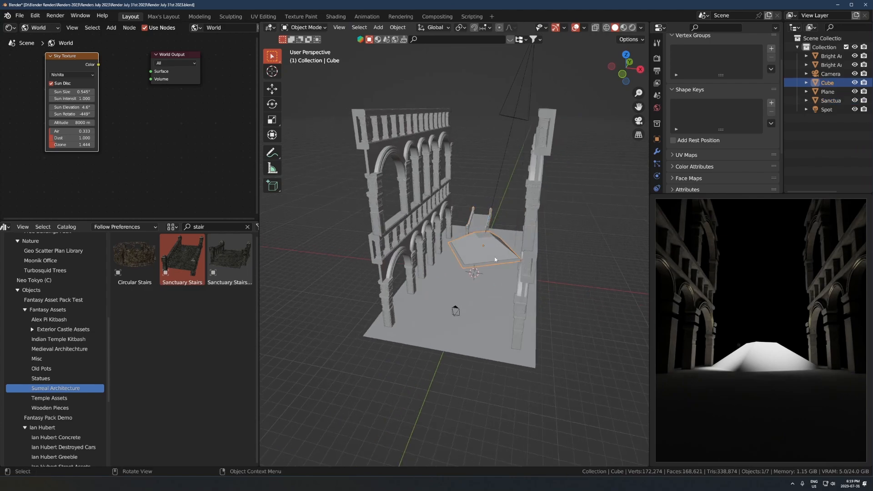
{"action": "key", "text": "Delete"}
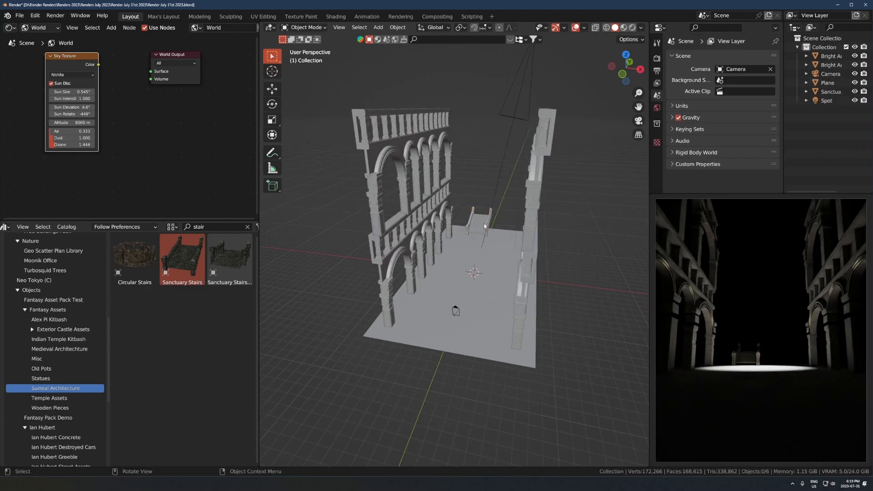
{"action": "left_click", "coordinate": [484, 223]}
{"action": "key", "text": "g"}
{"action": "left_click", "coordinate": [535, 261]}
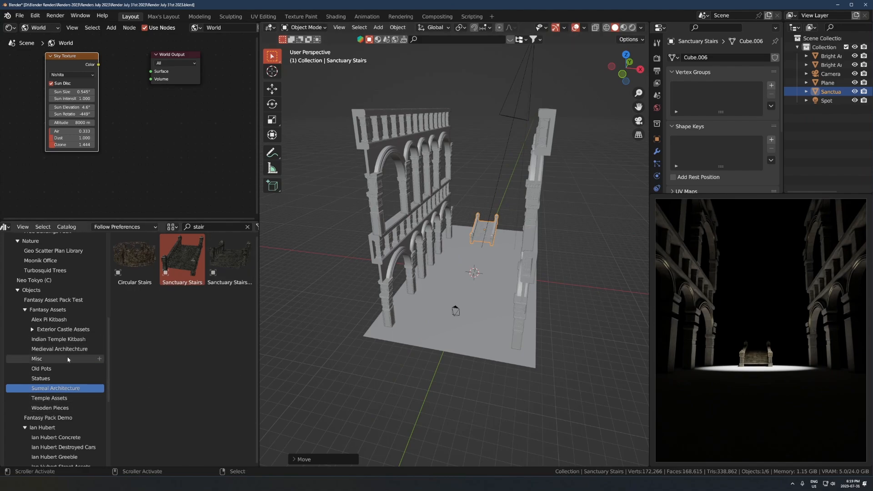
{"action": "left_click", "coordinate": [48, 309]}
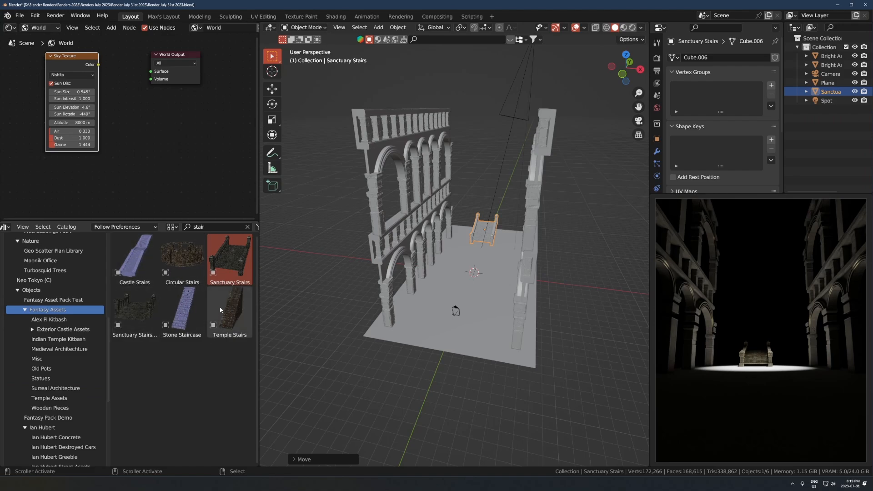
- Stretch the stairs toward one archway wall by moving the negative-X railing's vertices outward along X in the mesh
{"action": "scroll", "coordinate": [487, 258], "scroll_direction": "up", "scroll_amount": 5}
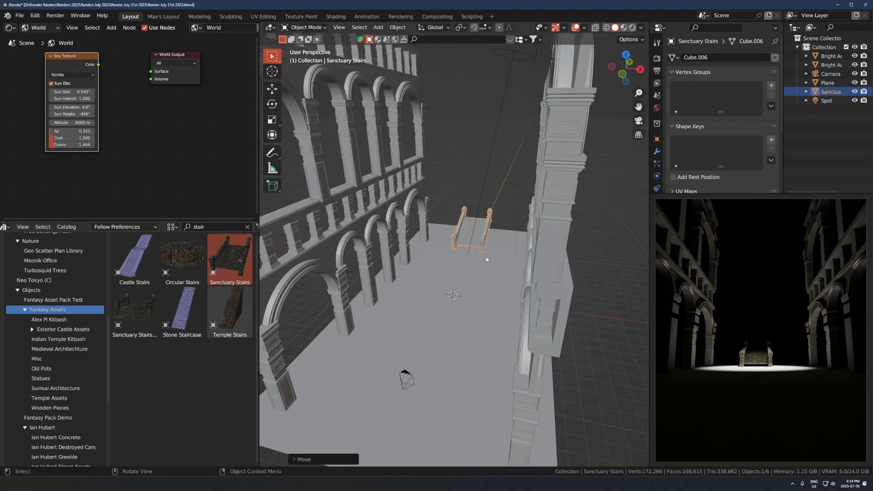
{"action": "key", "text": "Tab"}
{"action": "key", "text": "a"}
{"action": "key", "text": "s"}
{"action": "key", "text": "x"}
{"action": "right_click", "coordinate": [503, 254]}
{"action": "key", "text": "KP_7"}
{"action": "key", "text": "alt+z"}
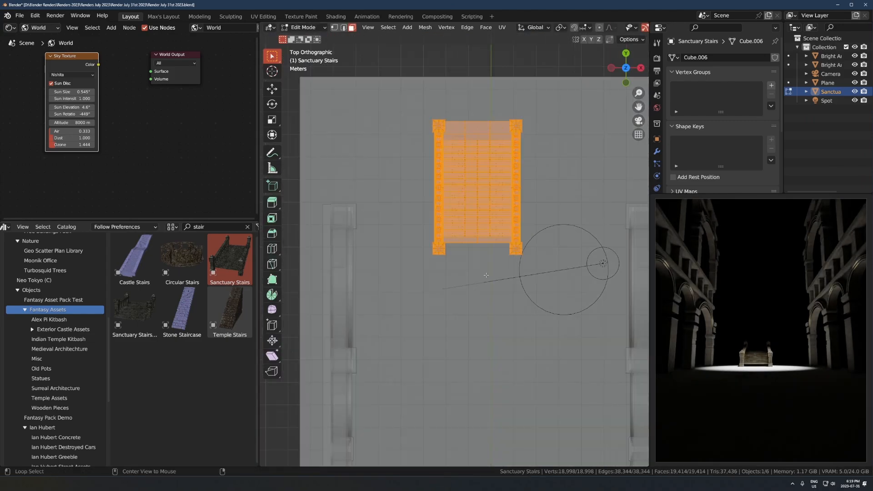
{"action": "left_click_drag", "start_coordinate": [411, 104], "coordinate": [456, 272]}
{"action": "key", "text": "g"}
{"action": "key", "text": "x"}
{"action": "left_click", "coordinate": [430, 174]}
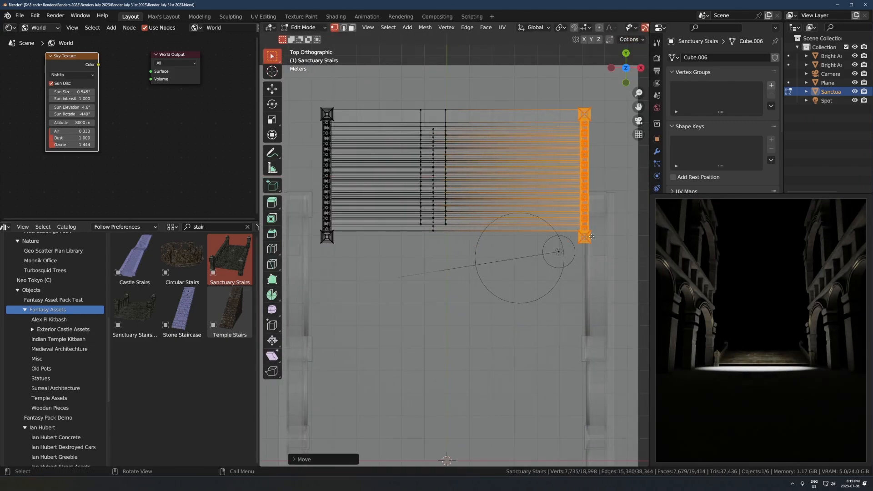
- Move the positive-X railing's vertices along X to adjust the widened stairs, and return to Object Mode
{"action": "key", "text": "alt+z"}
{"action": "key", "text": "g"}
{"action": "key", "text": "x"}
{"action": "left_click", "coordinate": [553, 182]}
{"action": "key", "text": "Tab"}
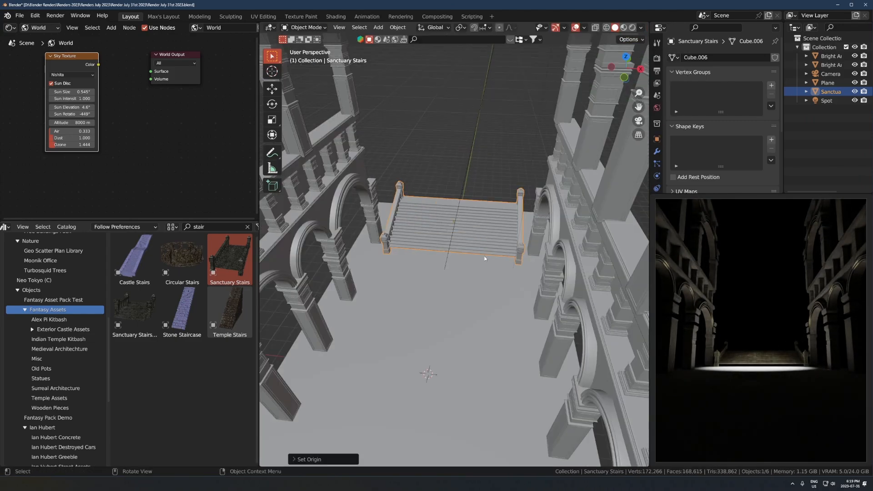
- Scale the stairs along X to fit between the archways and move them along Y toward the camera
{"action": "middle_click_drag", "start_coordinate": [486, 257], "coordinate": [496, 258]}
{"action": "key", "text": "s"}
{"action": "key", "text": "x"}
{"action": "left_click", "coordinate": [509, 262]}
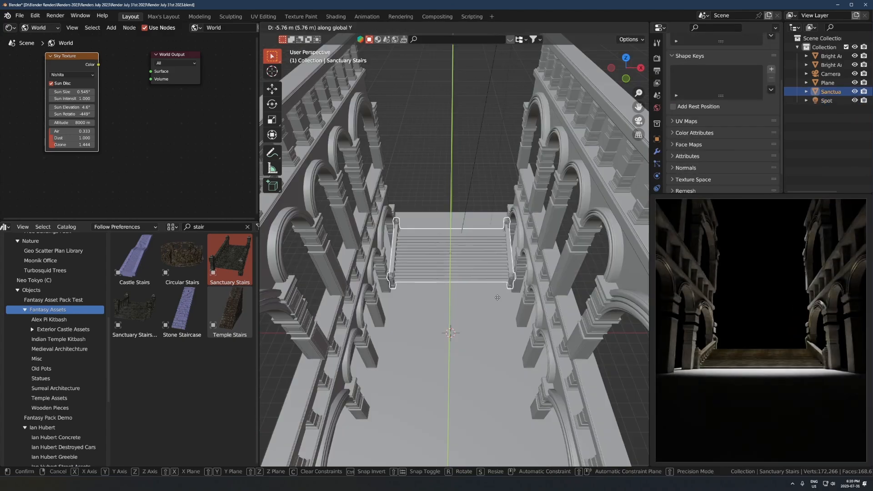
{"action": "key", "text": "KP_3"}
{"action": "key", "text": "g"}
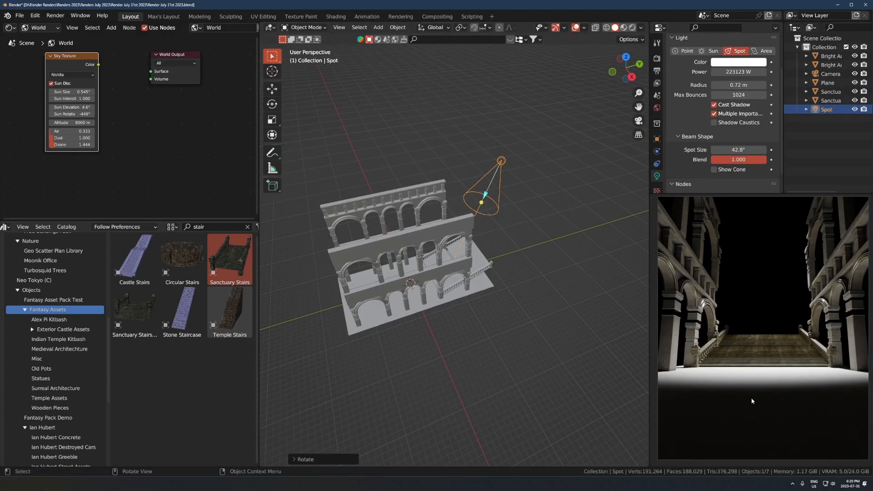
- Add a cube, scale it about 25 times to enclose the whole hall and move it along Y
{"action": "key", "text": "shift+a"}
{"action": "mouse_move", "coordinate": [466, 147]}
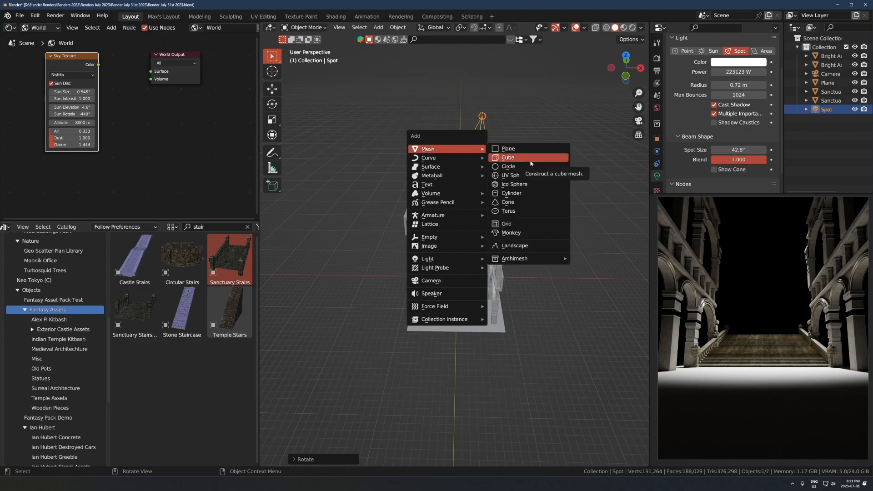
{"action": "left_click", "coordinate": [530, 159]}
{"action": "key", "text": "s"}
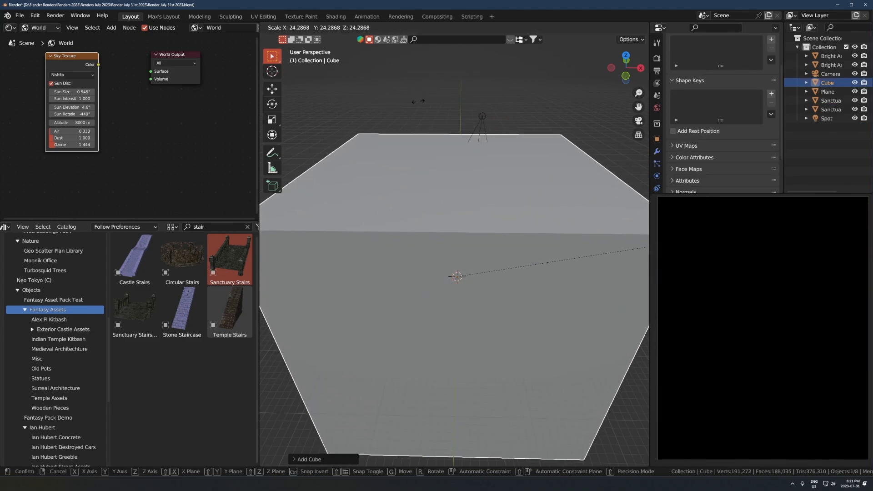
{"action": "left_click", "coordinate": [575, 277]}
{"action": "scroll", "coordinate": [575, 277], "scroll_direction": "down", "scroll_amount": 4}
{"action": "key", "text": "g"}
{"action": "key", "text": "y"}
{"action": "left_click", "coordinate": [566, 249]}
- Create a new material for the enclosing cube and delete its Principled BSDF node
{"action": "left_click", "coordinate": [39, 27]}
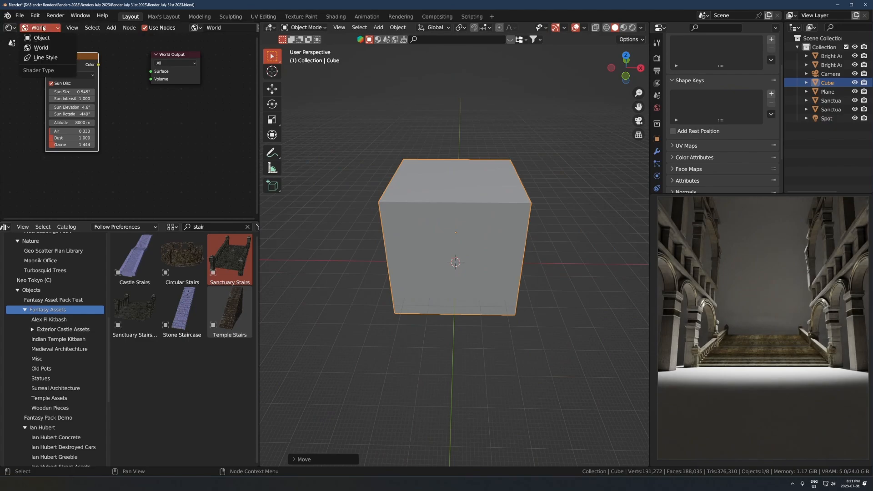
{"action": "left_click", "coordinate": [39, 39]}
{"action": "left_click", "coordinate": [233, 28]}
{"action": "left_click", "coordinate": [90, 54]}
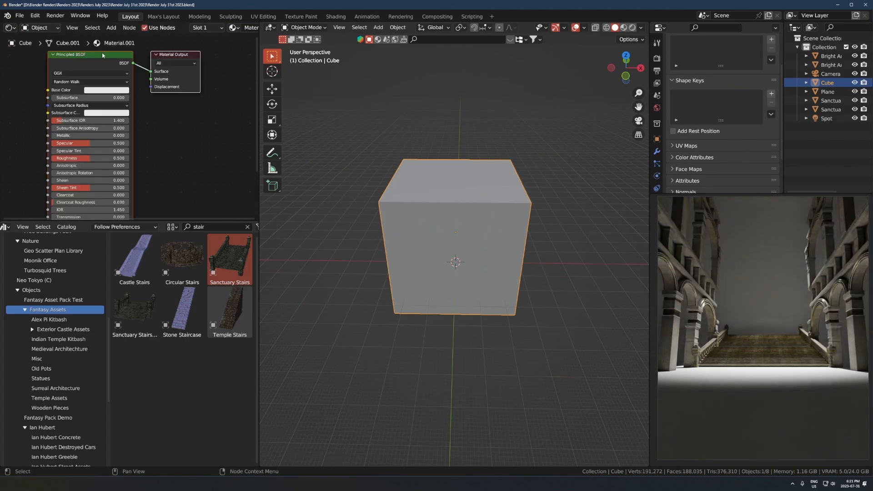
{"action": "key", "text": "x"}
- Add a Volume Scatter node and connect it to the Volume socket of the Material Output
{"action": "key", "text": "shift+a"}
{"action": "type", "text": "sca"}
{"action": "key", "text": "Return"}
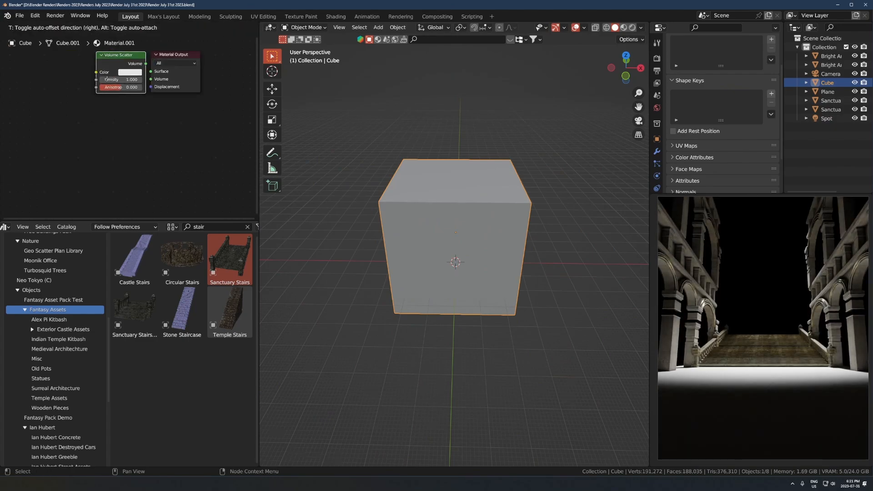
{"action": "left_click", "coordinate": [86, 78]}
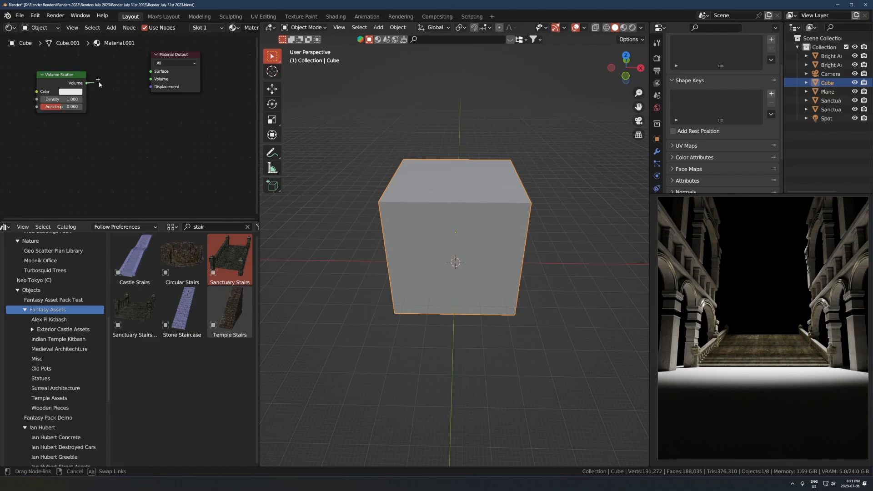
{"action": "left_click_drag", "start_coordinate": [86, 83], "coordinate": [150, 79]}
- Set the Volume Scatter density to 0.005 and its anisotropy to 0.6
{"action": "double_click", "coordinate": [71, 99]}
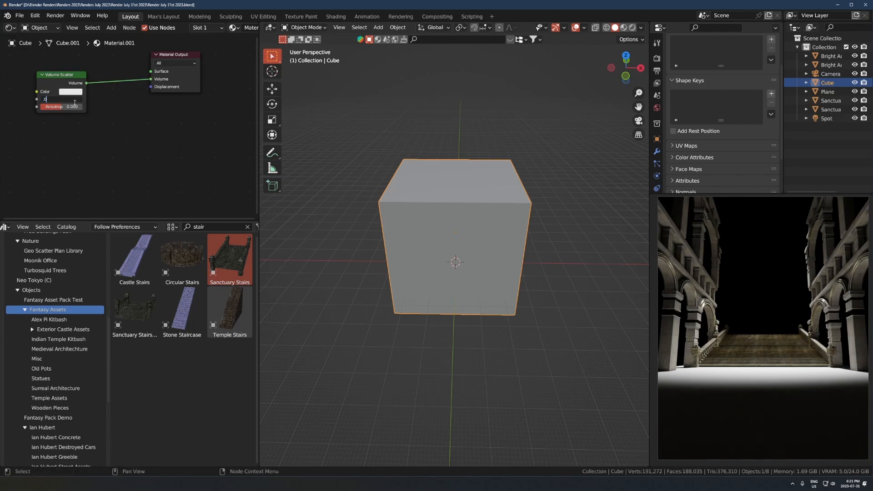
{"action": "type", "text": ".005"}
{"action": "key", "text": "Return"}
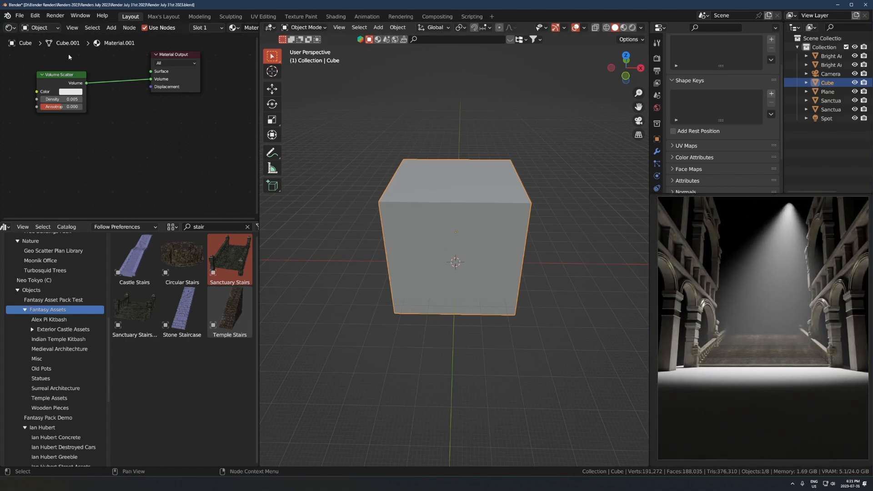
{"action": "left_click", "coordinate": [65, 108]}
{"action": "type", "text": "0.6"}
{"action": "key", "text": "Return"}
{"action": "scroll", "coordinate": [750, 307], "scroll_direction": "down", "scroll_amount": 2}
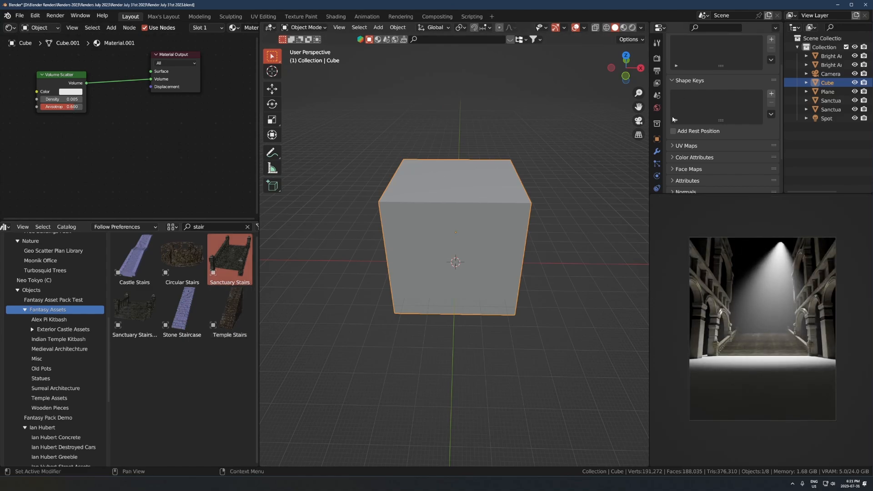
- Display the enclosing cube as Bounds in the viewport so the hall inside can be seen
{"action": "left_click", "coordinate": [657, 139]}
{"action": "scroll", "coordinate": [713, 129], "scroll_direction": "down", "scroll_amount": 4}
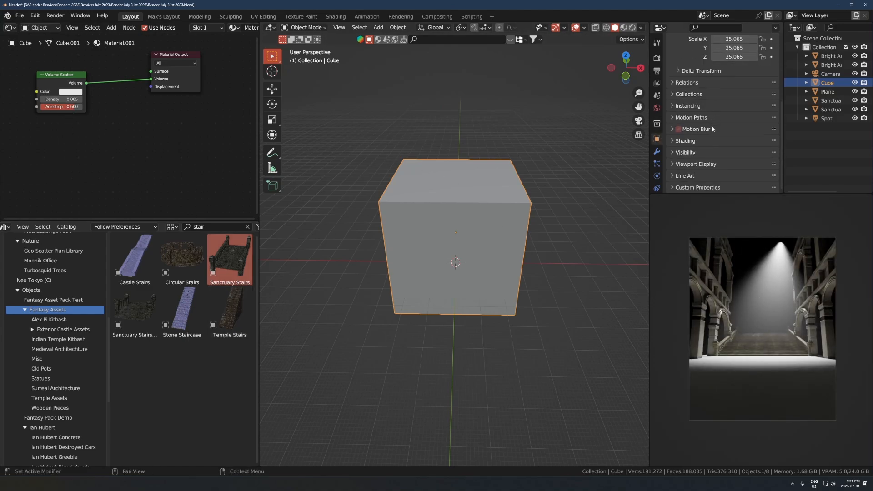
{"action": "left_click", "coordinate": [689, 165]}
{"action": "left_click", "coordinate": [740, 150]}
{"action": "left_click", "coordinate": [732, 155]}
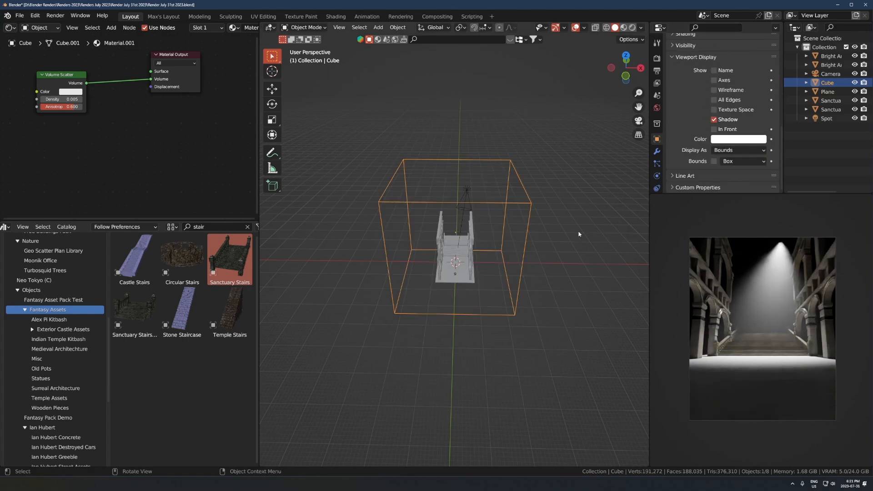
- Select the spotlight above the stairs and rotate it so its beam points more steeply downward
{"action": "middle_click_drag", "start_coordinate": [579, 233], "coordinate": [496, 238]}
{"action": "scroll", "coordinate": [496, 238], "scroll_direction": "up", "scroll_amount": 3}
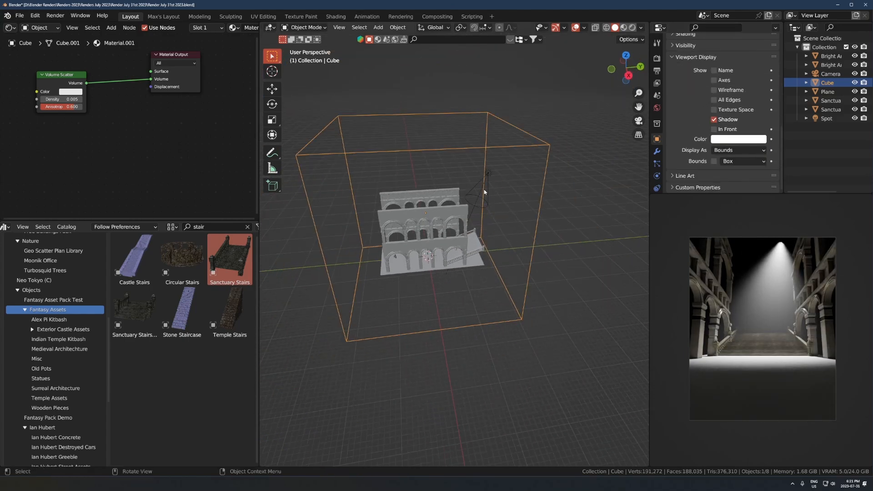
{"action": "left_click", "coordinate": [484, 195]}
{"action": "scroll", "coordinate": [768, 246], "scroll_direction": "up", "scroll_amount": 3}
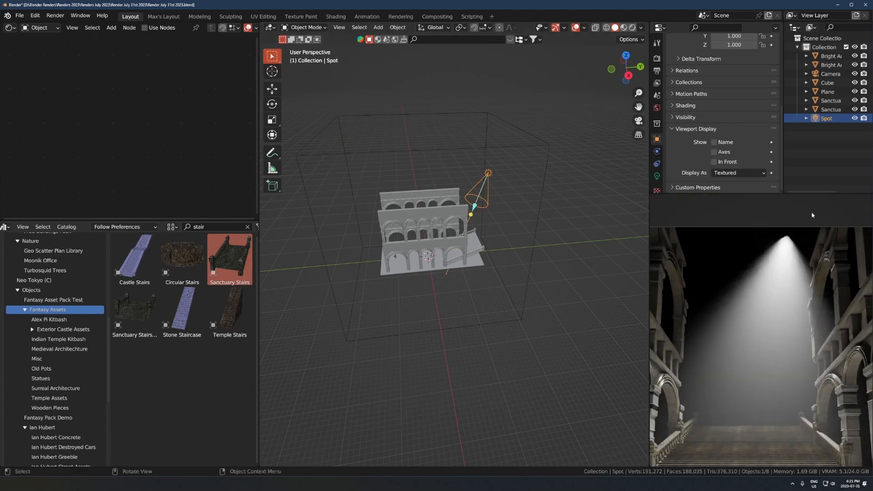
{"action": "scroll", "coordinate": [801, 291], "scroll_direction": "down", "scroll_amount": 3}
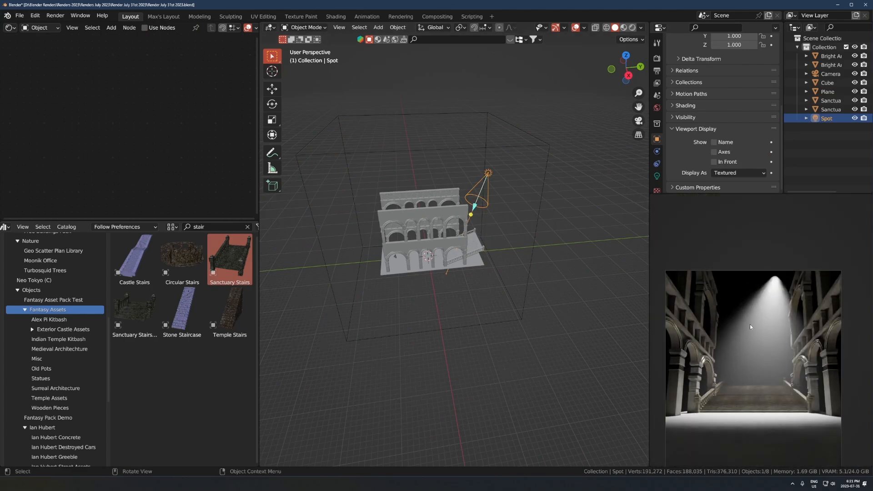
{"action": "scroll", "coordinate": [450, 213], "scroll_direction": "down", "scroll_amount": 2}
{"action": "key", "text": "g"}
{"action": "key", "text": "z"}
{"action": "key", "text": "z"}
{"action": "key", "text": "Escape"}
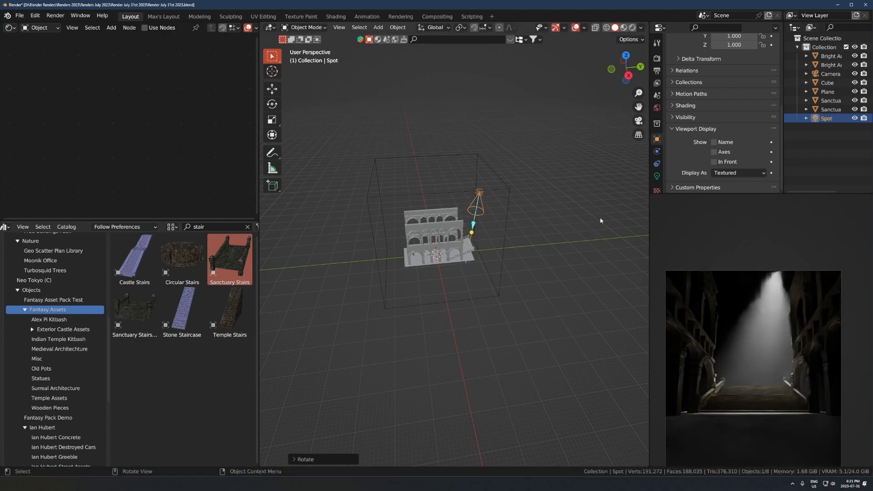
- Move the spotlight toward the camera and about 5.5 m up along Z, and open its light properties
{"action": "key", "text": "g"}
{"action": "key", "text": "z"}
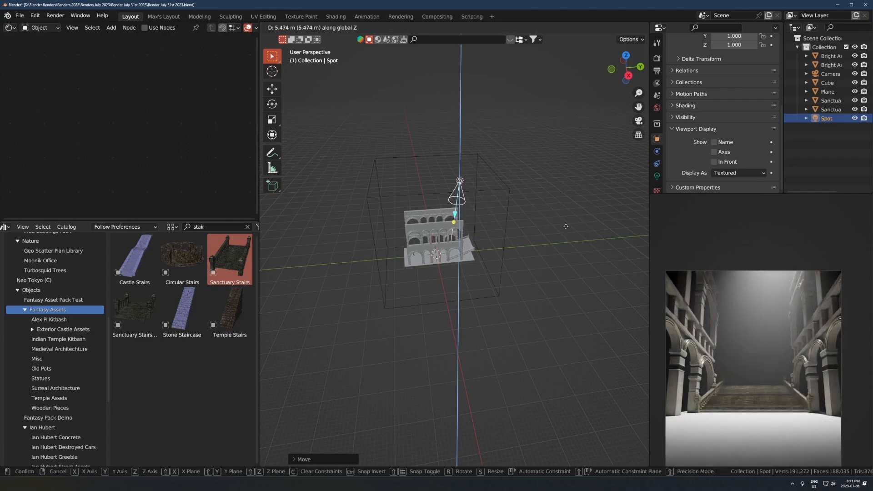
{"action": "left_click", "coordinate": [567, 228]}
{"action": "left_click", "coordinate": [657, 176]}
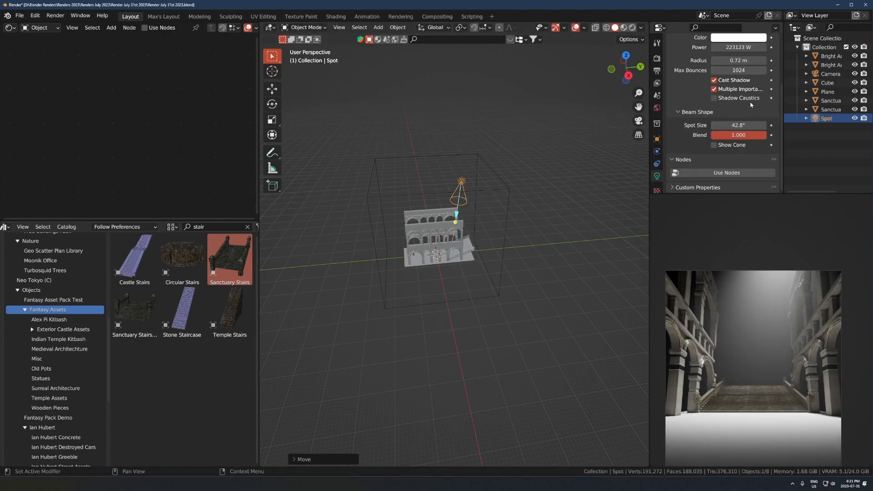
- Narrow the spotlight's beam to a spot size of about 33.2°
{"action": "left_click_drag", "start_coordinate": [738, 125], "coordinate": [726, 126]}
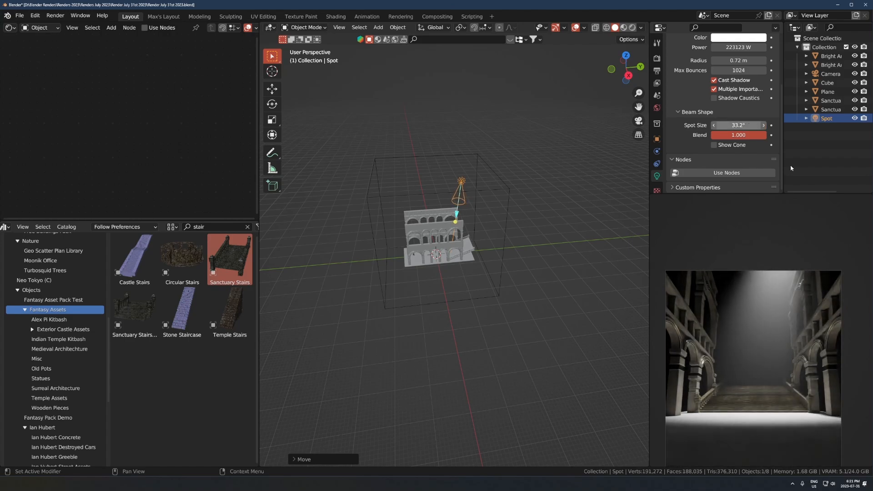
{"action": "key", "text": "KP_0"}
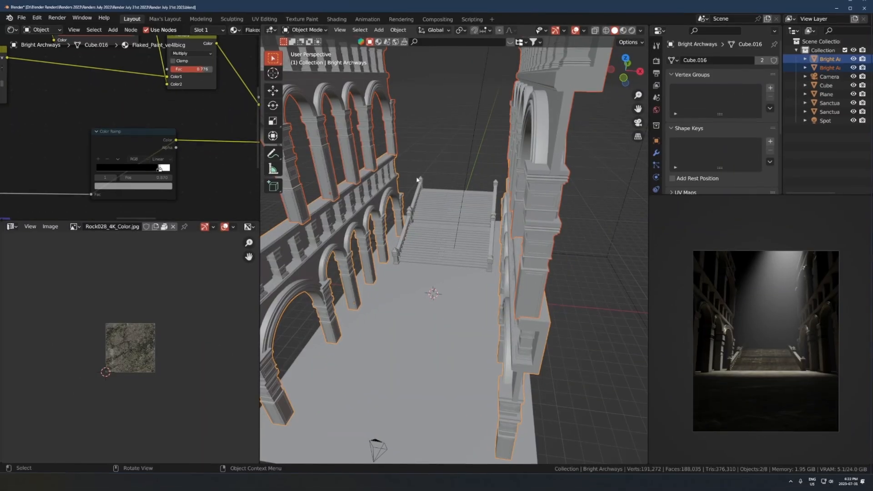
- Move both mirrored archway tiers about 1.2 m along X so the side walls stand closer together
{"action": "key", "text": "g"}
{"action": "key", "text": "x"}
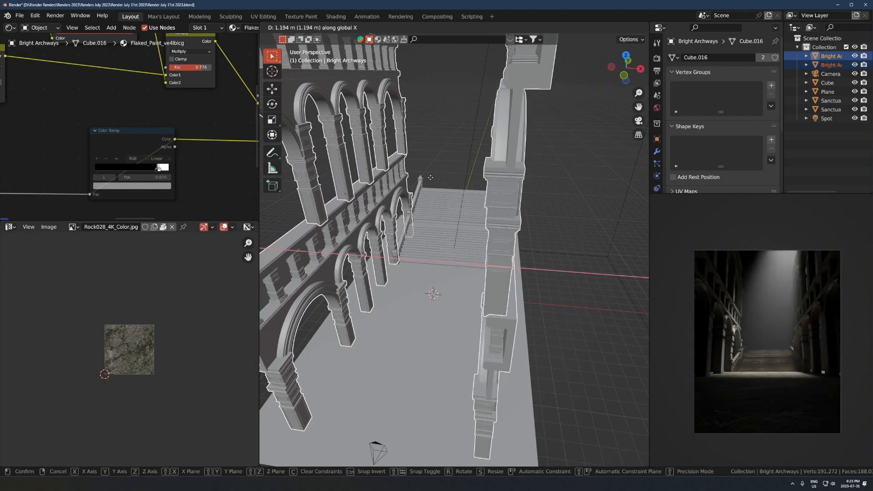
{"action": "left_click", "coordinate": [408, 187]}
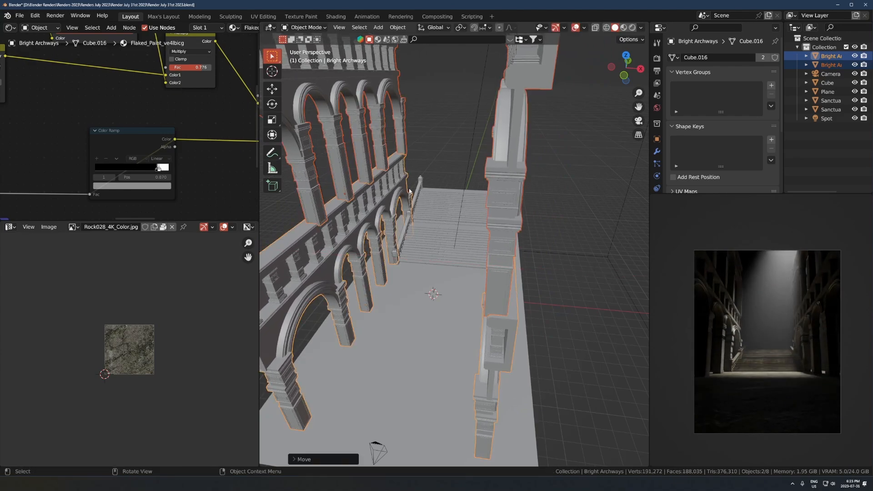
- Duplicate the upper archway tier and remove the Mirror modifier from the copy
{"action": "middle_click_drag", "start_coordinate": [407, 187], "coordinate": [454, 296]}
{"action": "scroll", "coordinate": [457, 324], "scroll_direction": "down", "scroll_amount": 1}
{"action": "scroll", "coordinate": [459, 326], "scroll_direction": "up", "scroll_amount": 4}
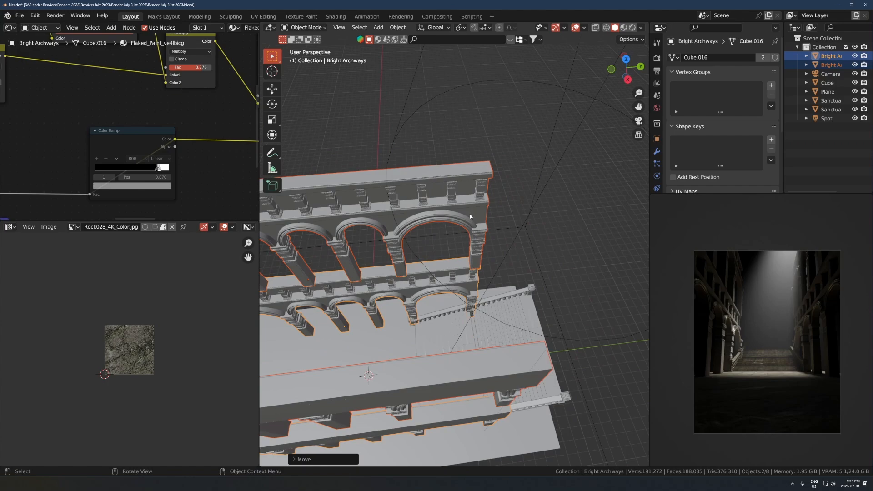
{"action": "scroll", "coordinate": [423, 255], "scroll_direction": "down", "scroll_amount": 3}
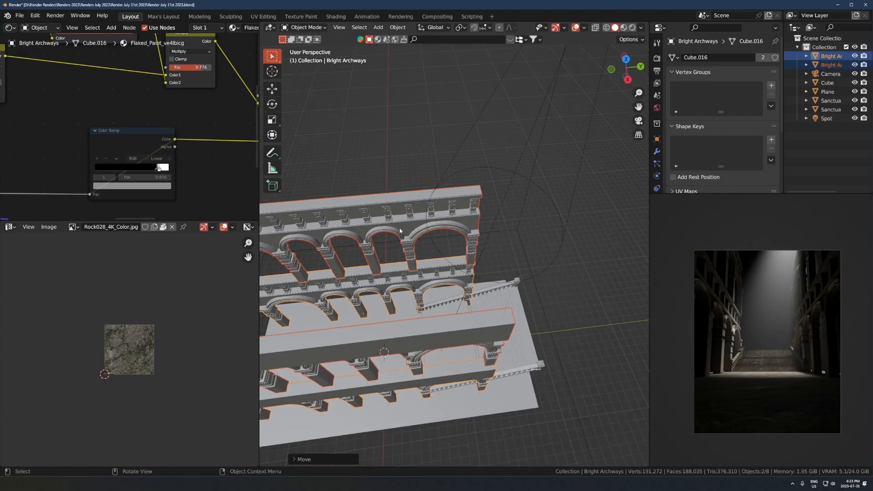
{"action": "left_click", "coordinate": [402, 239]}
{"action": "middle_click_drag", "start_coordinate": [403, 239], "coordinate": [395, 248]}
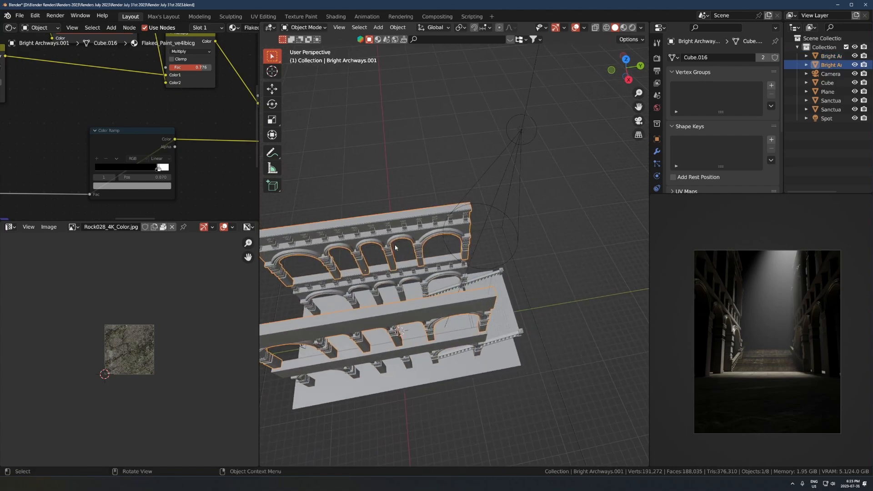
{"action": "key", "text": "shift+d"}
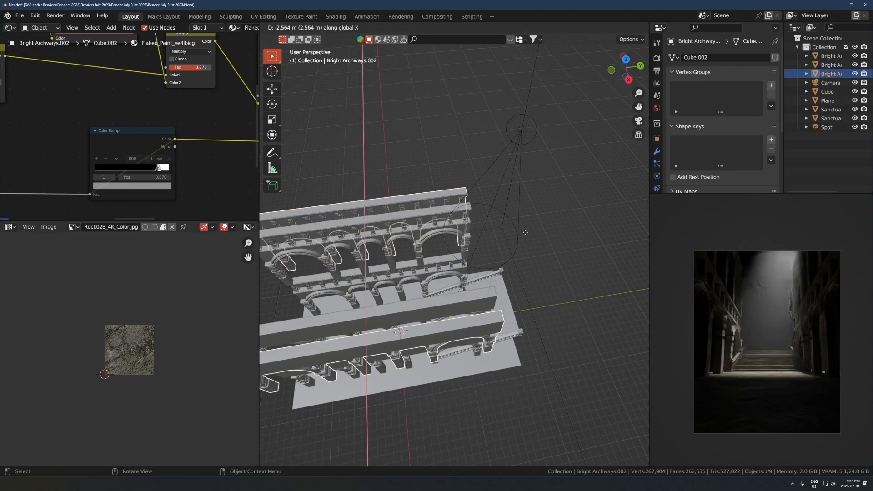
{"action": "left_click", "coordinate": [387, 246]}
{"action": "left_click", "coordinate": [657, 151]}
{"action": "key", "text": "ctrl+x"}
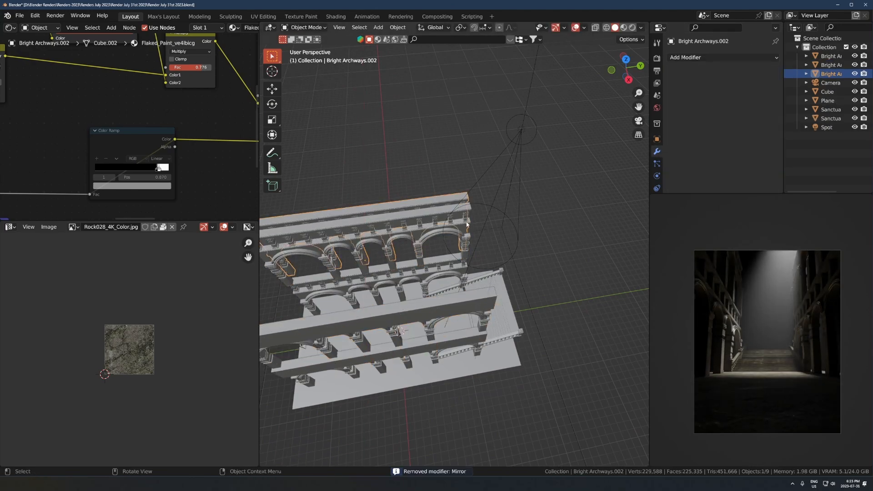
- Rotate the copied arcade -90° about Z, clear its location, and move it along Y across the hall's far end
{"action": "type", "text": "r90"}
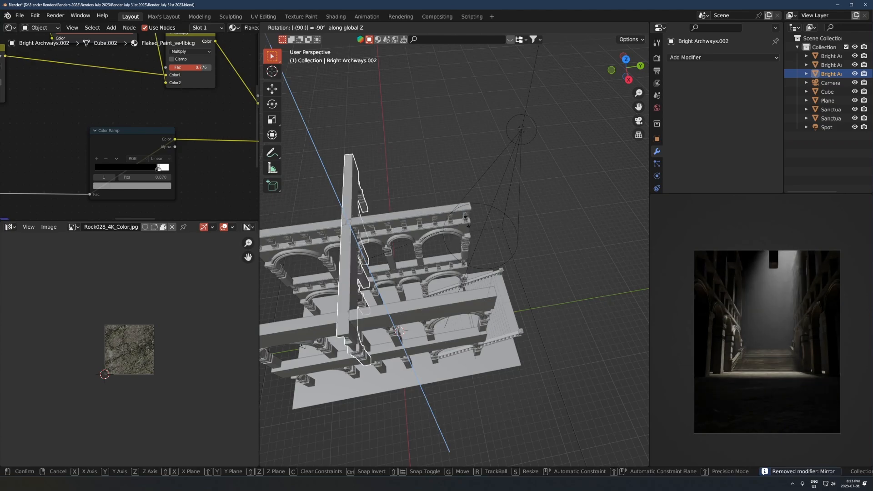
{"action": "left_click", "coordinate": [396, 247]}
{"action": "key", "text": "alt+g"}
{"action": "key", "text": "g"}
{"action": "key", "text": "y"}
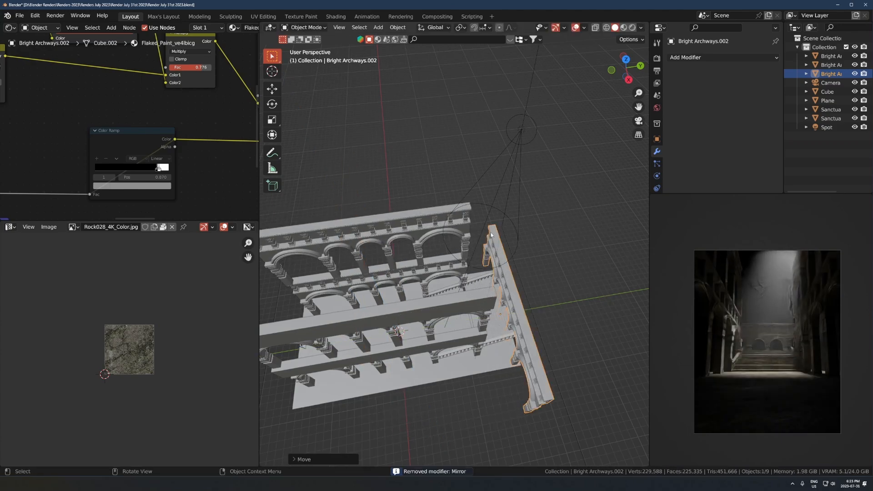
{"action": "left_click", "coordinate": [639, 184]}
{"action": "left_click", "coordinate": [707, 58]}
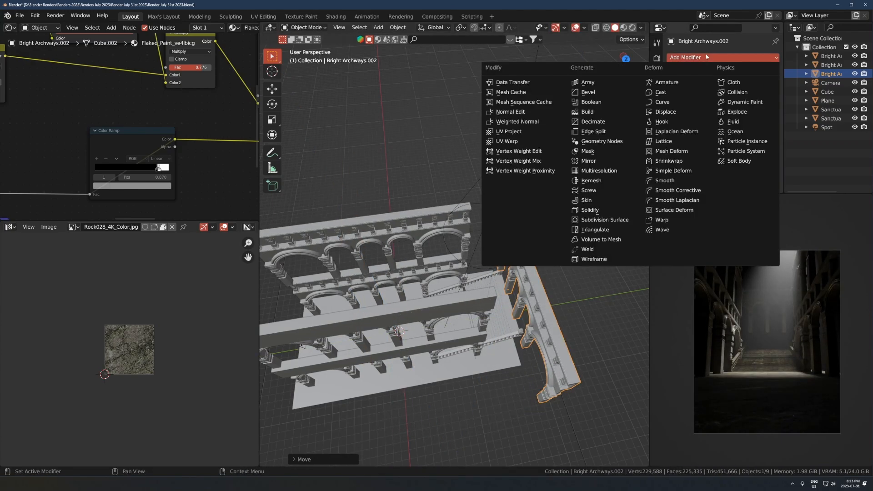
{"action": "key", "text": "Escape"}
{"action": "key", "text": "q"}
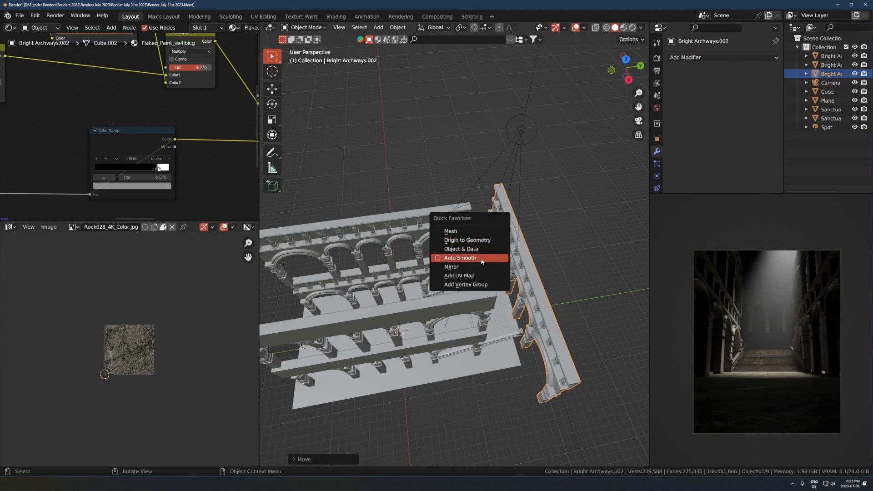
{"action": "key", "text": "Escape"}
- Set the copied arcade's origin to its geometry
{"action": "right_click", "coordinate": [517, 263]}
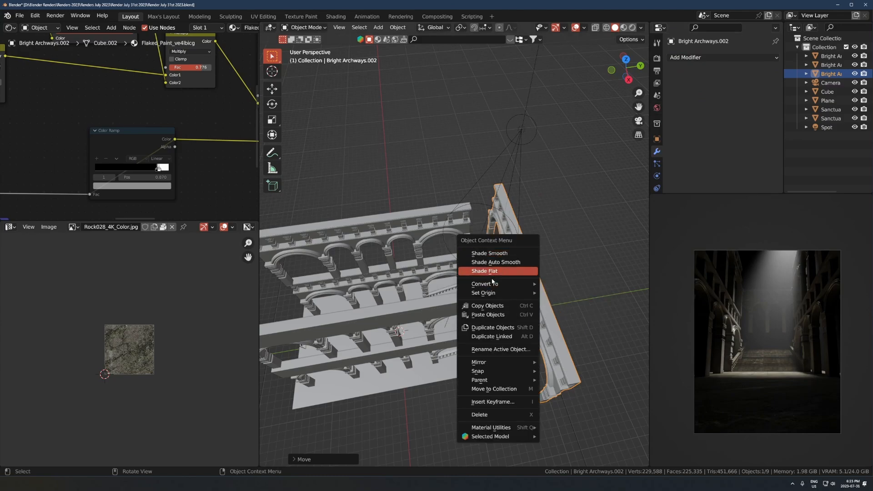
{"action": "mouse_move", "coordinate": [501, 293]}
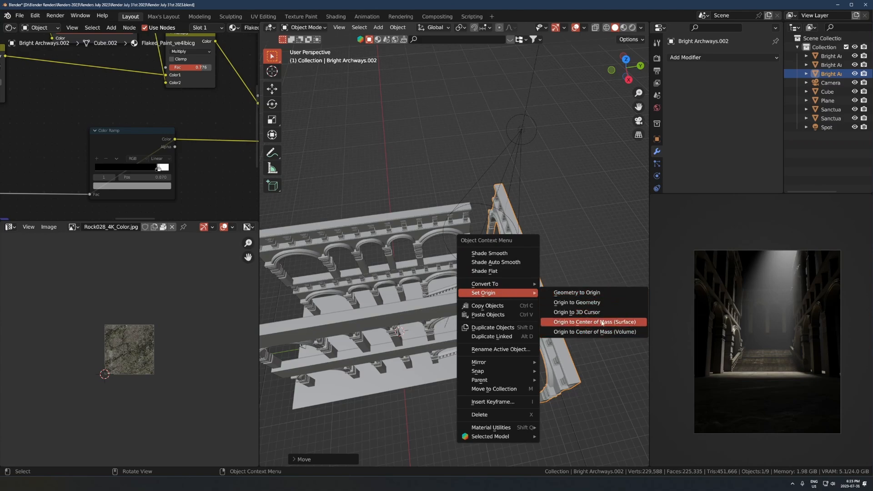
{"action": "left_click", "coordinate": [590, 302]}
{"action": "middle_click_drag", "start_coordinate": [407, 305], "coordinate": [458, 266]}
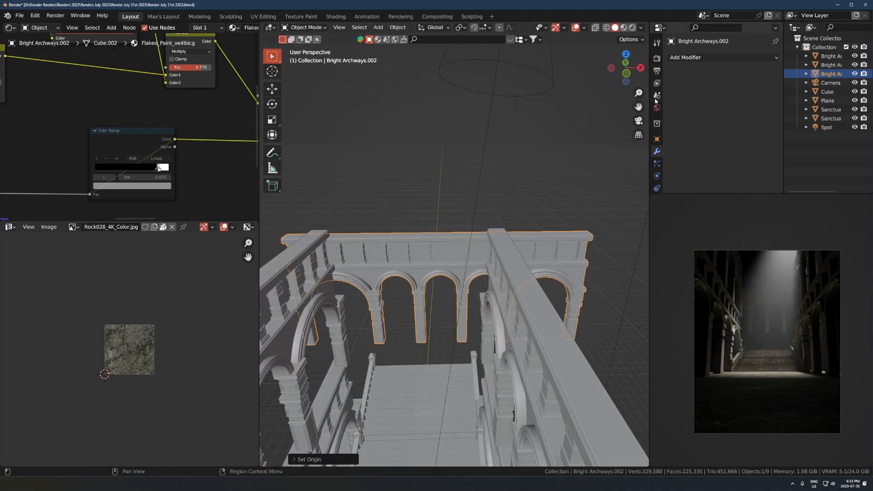
- Add a Simple Deform modifier to the end arcade, set to Bend on the Z axis with an angle of -188°
{"action": "left_click", "coordinate": [707, 58]}
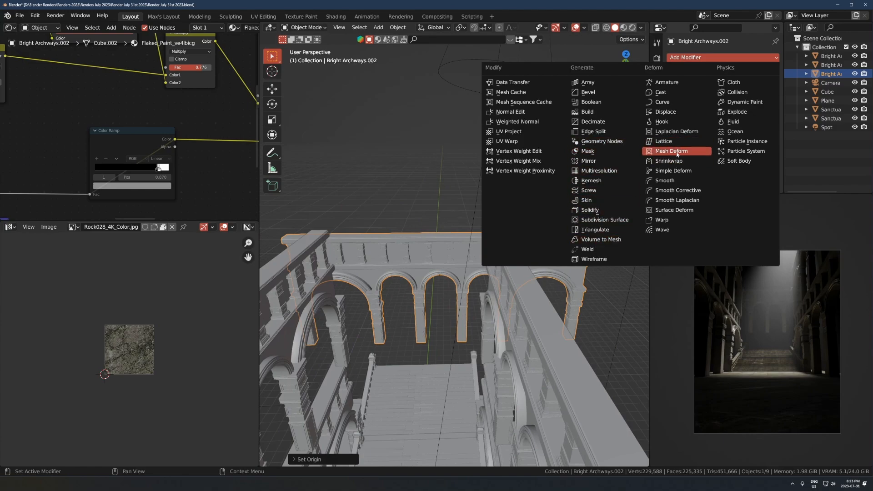
{"action": "left_click", "coordinate": [670, 171]}
{"action": "middle_click_drag", "start_coordinate": [459, 207], "coordinate": [520, 225]}
{"action": "left_click", "coordinate": [708, 86]}
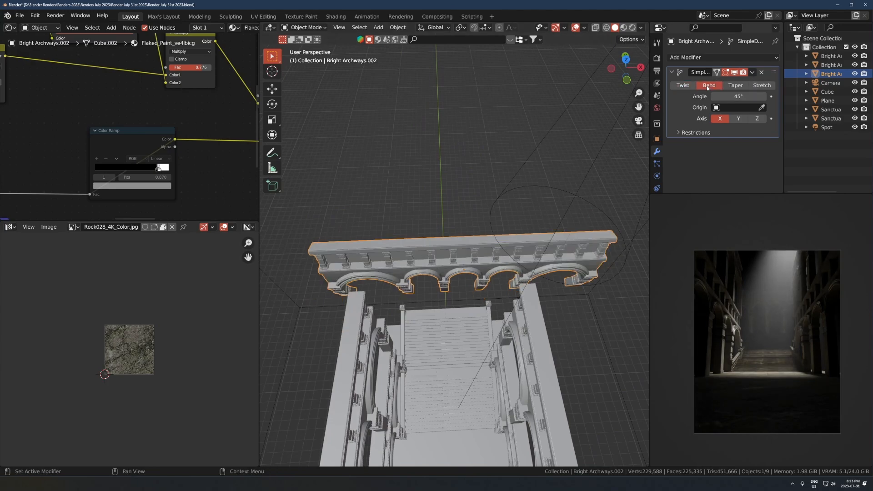
{"action": "left_click", "coordinate": [739, 120]}
{"action": "left_click", "coordinate": [749, 119]}
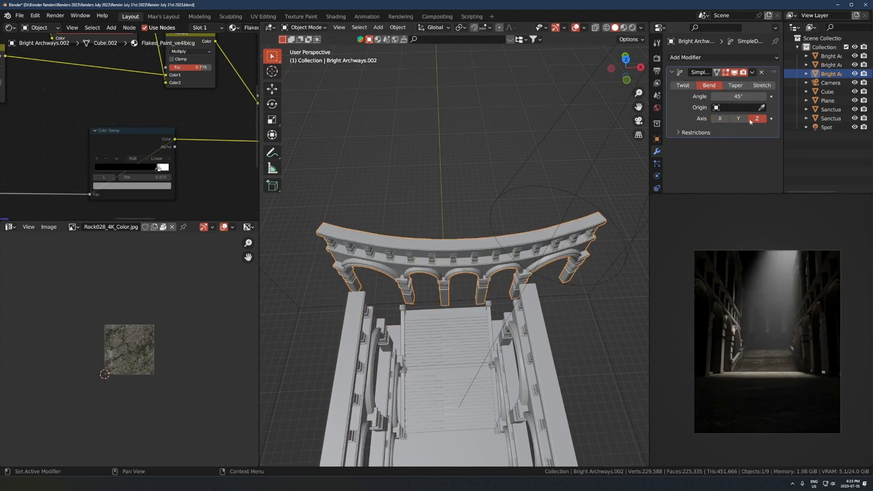
{"action": "left_click_drag", "start_coordinate": [739, 96], "coordinate": [642, 96]}
- Centre the curved arcade behind the stairs and shift it along Y so its ends meet the side walls
{"action": "key", "text": "KP_7"}
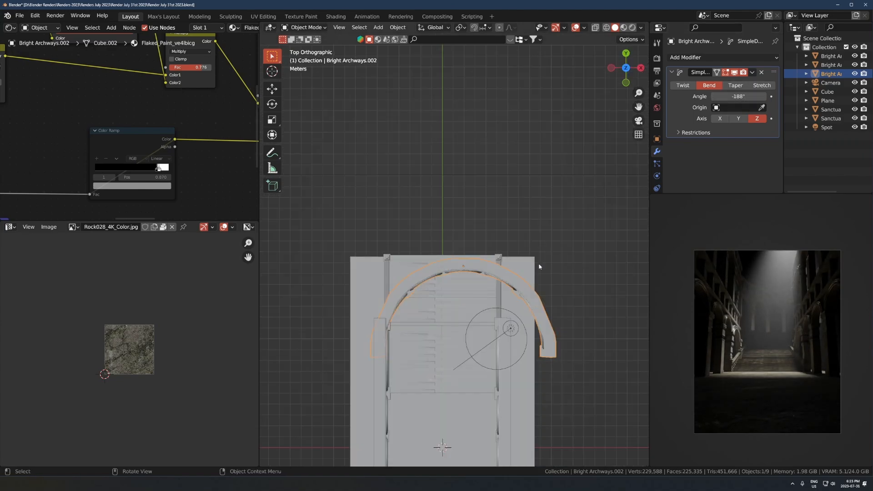
{"action": "key", "text": "g"}
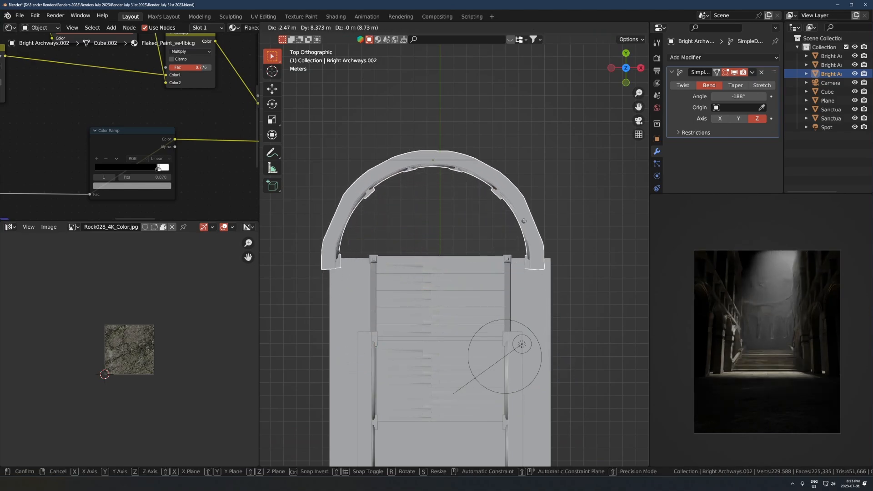
{"action": "left_click", "coordinate": [527, 216]}
{"action": "middle_click_drag", "start_coordinate": [568, 253], "coordinate": [538, 266]}
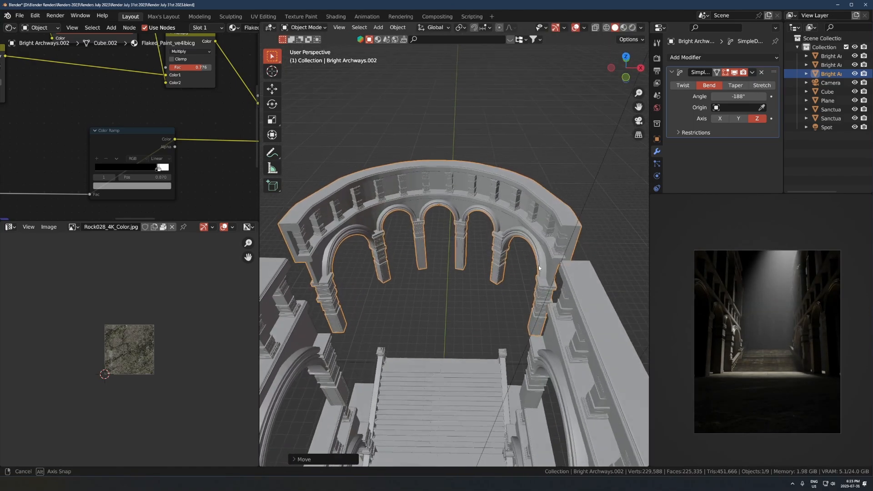
{"action": "scroll", "coordinate": [539, 265], "scroll_direction": "down", "scroll_amount": 1}
{"action": "key", "text": "g"}
{"action": "key", "text": "y"}
{"action": "left_click", "coordinate": [534, 304]}
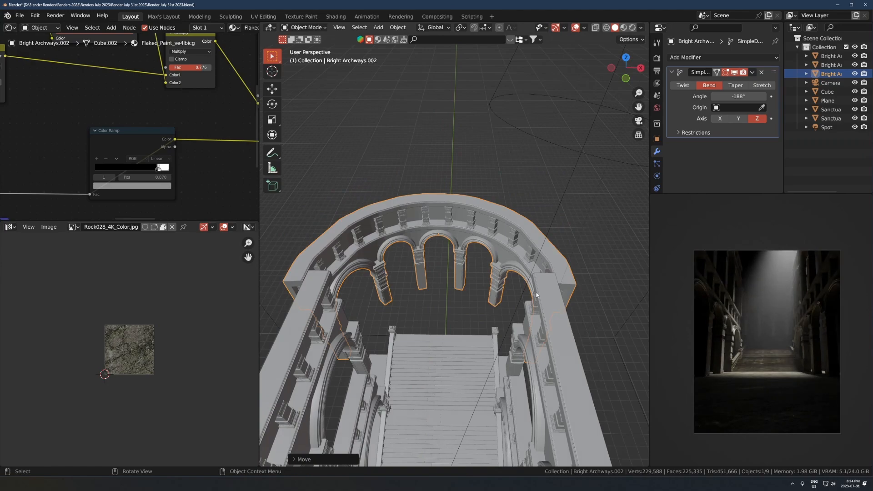
{"action": "key", "text": "KP_7"}
{"action": "scroll", "coordinate": [560, 277], "scroll_direction": "up", "scroll_amount": 3}
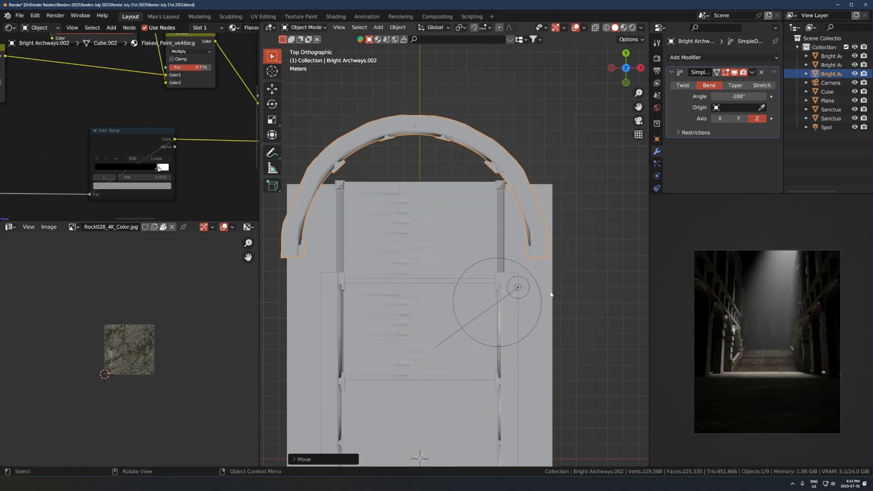
- Return to Object Mode and duplicate the curved arcade about 10 m down along Z as a lower tier
{"action": "middle_click_drag", "start_coordinate": [551, 295], "coordinate": [549, 260]}
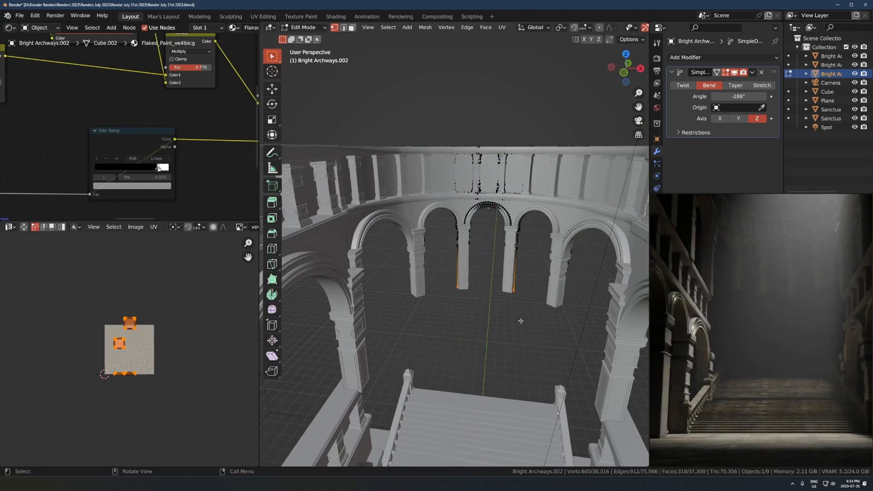
{"action": "key", "text": "Tab"}
{"action": "middle_click_drag", "start_coordinate": [537, 325], "coordinate": [528, 230]}
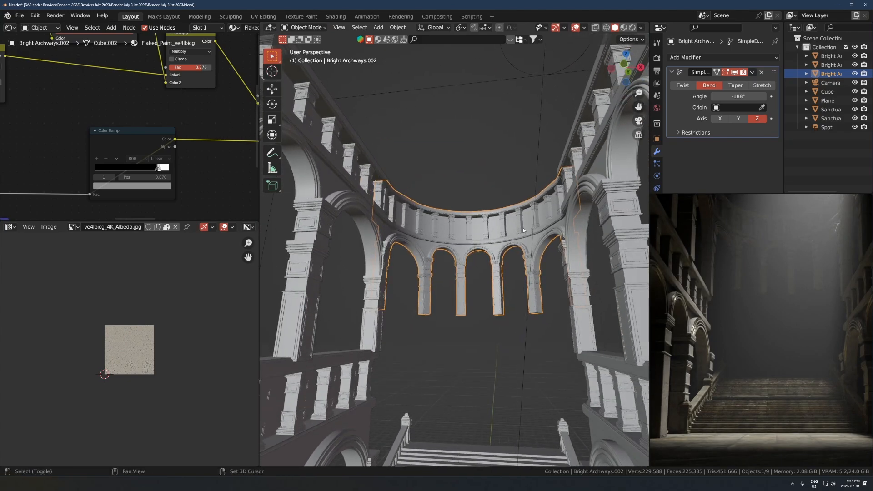
{"action": "key", "text": "shift+d"}
{"action": "key", "text": "z"}
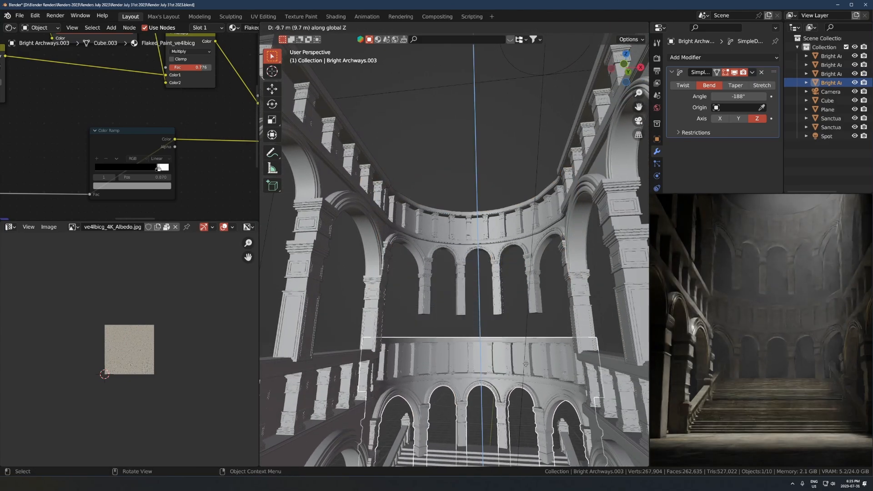
{"action": "left_click", "coordinate": [526, 373]}
{"action": "middle_click_drag", "start_coordinate": [520, 378], "coordinate": [520, 316]}
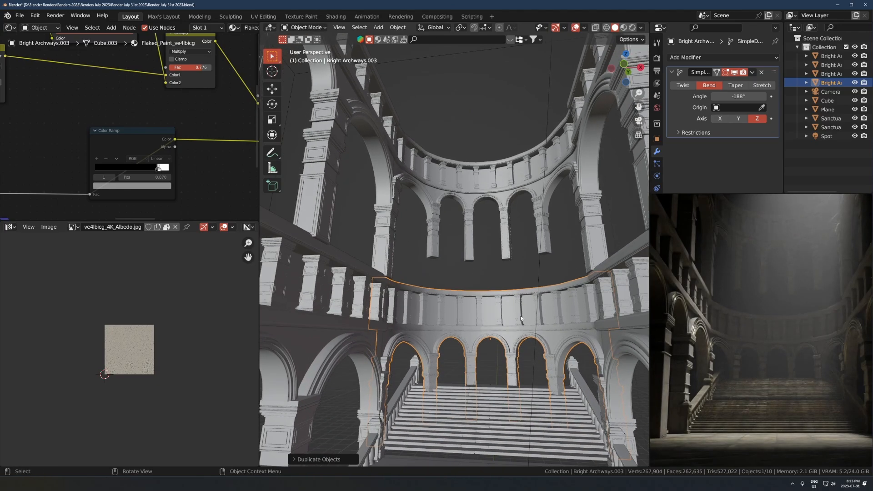
{"action": "scroll", "coordinate": [525, 357], "scroll_direction": "down", "scroll_amount": 1}
{"action": "key", "text": "g"}
{"action": "key", "text": "z"}
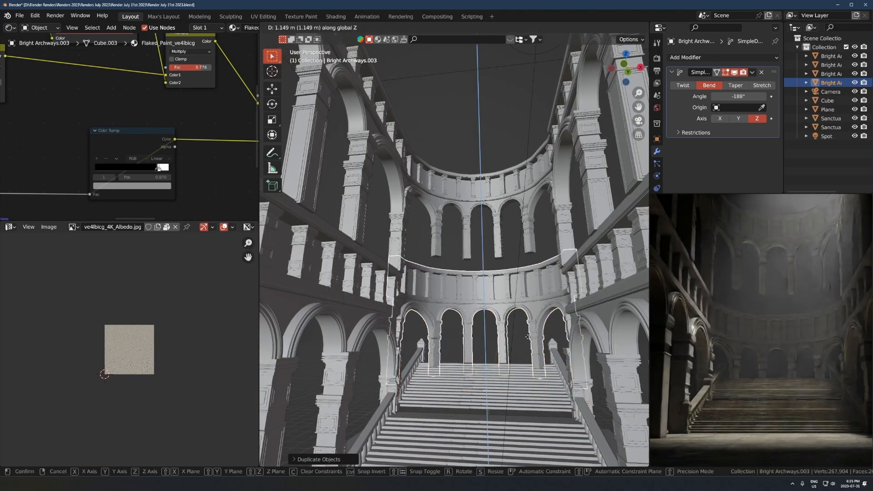
{"action": "right_click", "coordinate": [528, 353]}
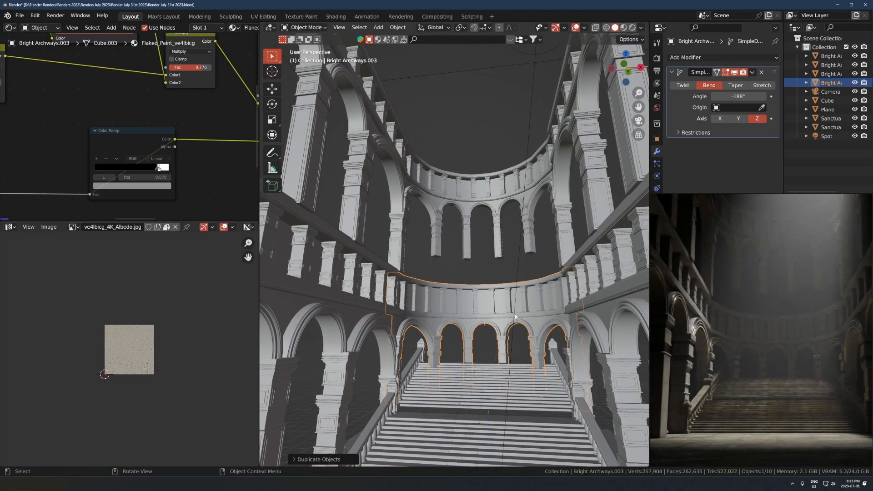
- Adjust the lower curved arcade's height along Z to line up with the lower side-wall tier
{"action": "middle_click_drag", "start_coordinate": [515, 314], "coordinate": [364, 301]}
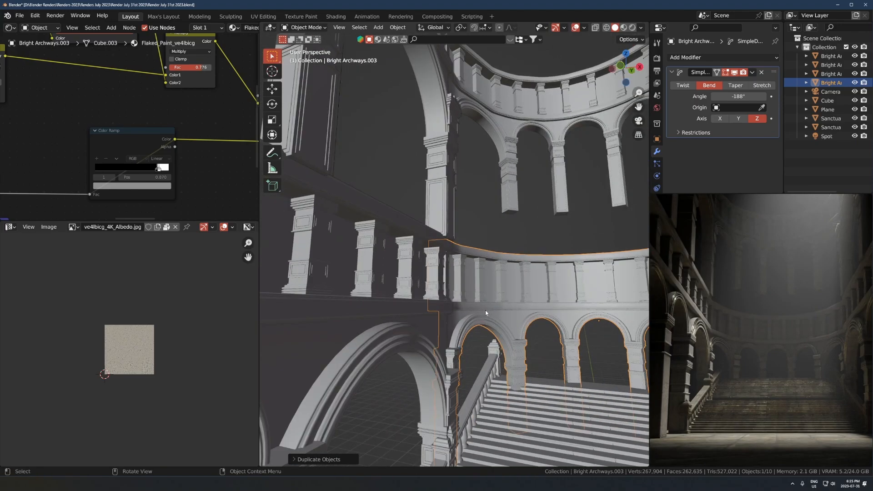
{"action": "scroll", "coordinate": [485, 310], "scroll_direction": "up", "scroll_amount": 4}
{"action": "middle_click_drag", "start_coordinate": [485, 310], "coordinate": [423, 319]}
{"action": "middle_click_drag", "start_coordinate": [463, 279], "coordinate": [522, 187]}
{"action": "key", "text": "g"}
{"action": "key", "text": "z"}
{"action": "right_click", "coordinate": [442, 285]}
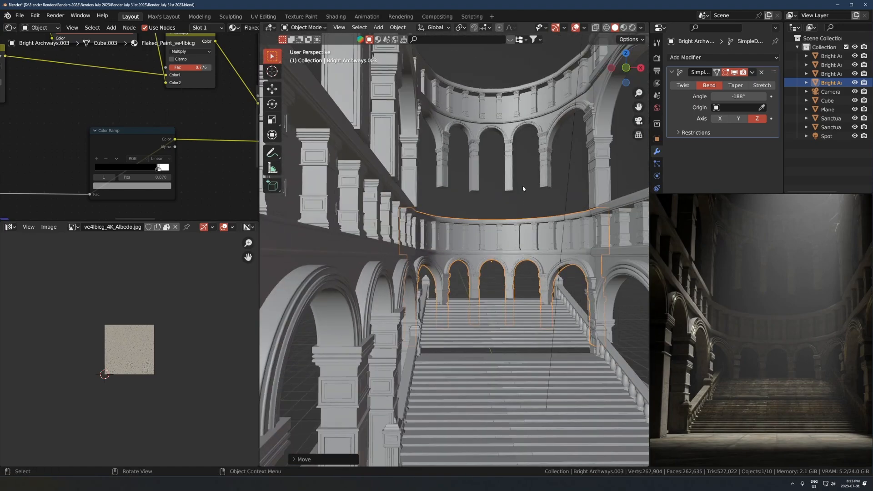
- Edit the upper curved arcade's mesh in X-ray and lower its selected column-base vertices along Z
{"action": "left_click", "coordinate": [510, 187]}
{"action": "key", "text": "Tab"}
{"action": "key", "text": "alt+z"}
{"action": "scroll", "coordinate": [534, 203], "scroll_direction": "down", "scroll_amount": 3}
{"action": "key", "text": "g"}
{"action": "key", "text": "z"}
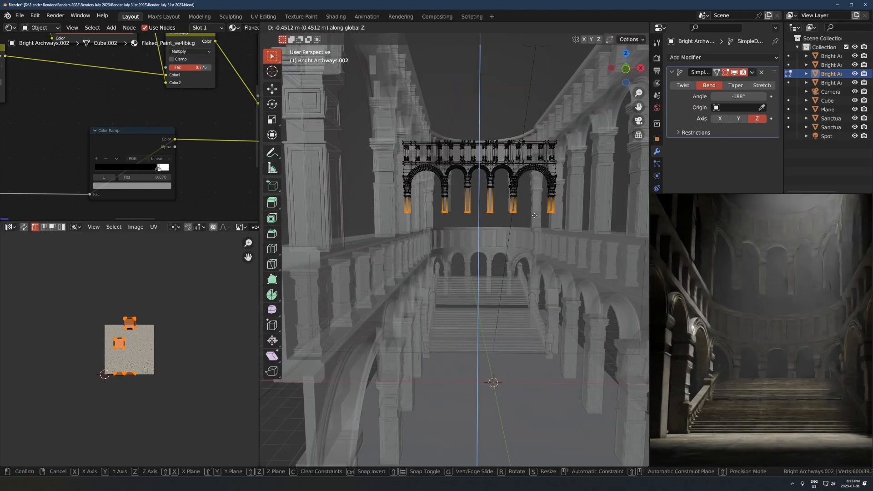
{"action": "left_click", "coordinate": [534, 223]}
- From the front view, extend the upper arcade's column bases down toward the lower tier's top edge and leave Edit Mode
{"action": "key", "text": "alt+z"}
{"action": "key", "text": "KP_1"}
{"action": "key", "text": "g"}
{"action": "key", "text": "z"}
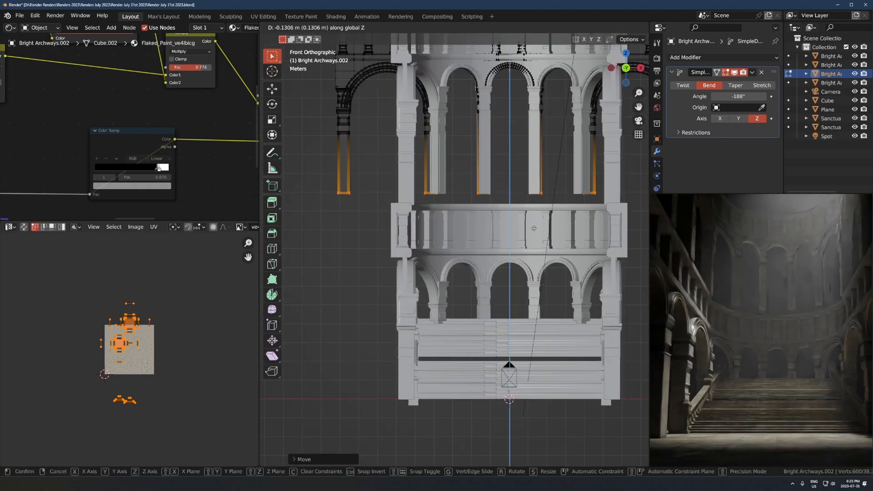
{"action": "left_click", "coordinate": [535, 248]}
{"action": "middle_click_drag", "start_coordinate": [535, 248], "coordinate": [526, 295]}
{"action": "key", "text": "Tab"}
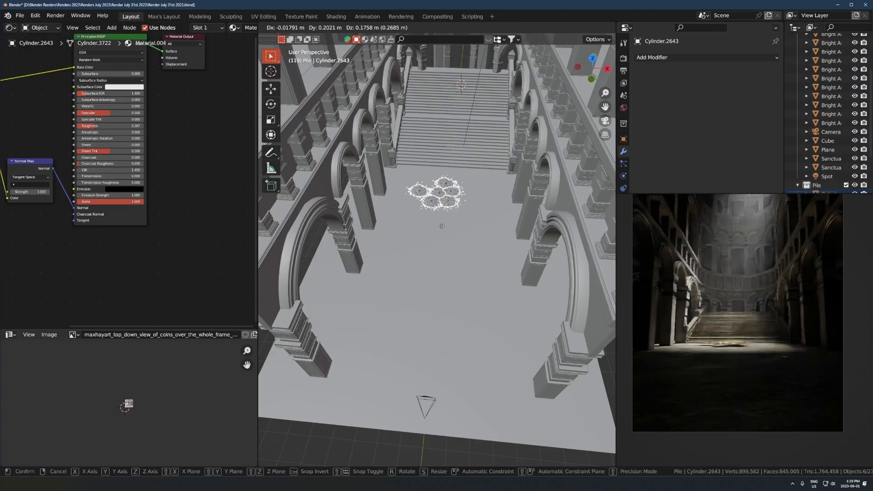
- Move the coin pile cluster across the floor toward the camera, about -1.2 m in X and -11.7 m in Y, keeping its height
{"action": "key", "text": "g"}
{"action": "key", "text": "shift+z"}
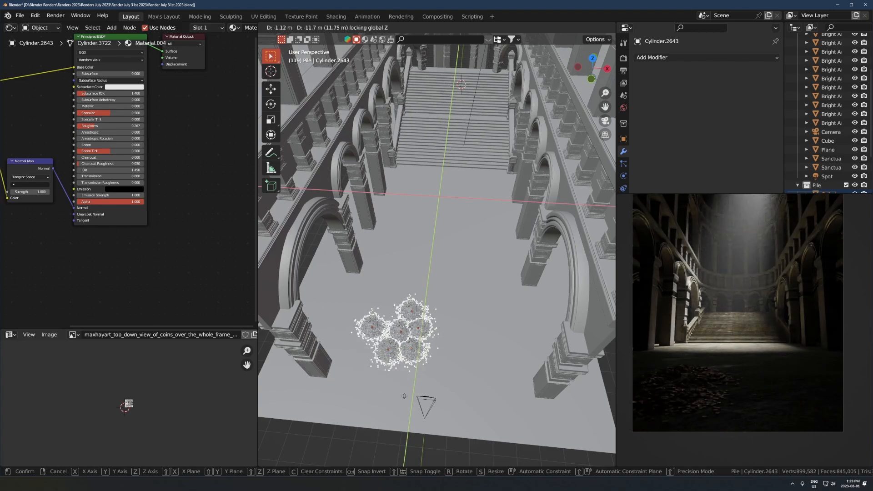
{"action": "left_click", "coordinate": [402, 396]}
{"action": "scroll", "coordinate": [414, 328], "scroll_direction": "down", "scroll_amount": 2}
{"action": "scroll", "coordinate": [419, 318], "scroll_direction": "up", "scroll_amount": 1}
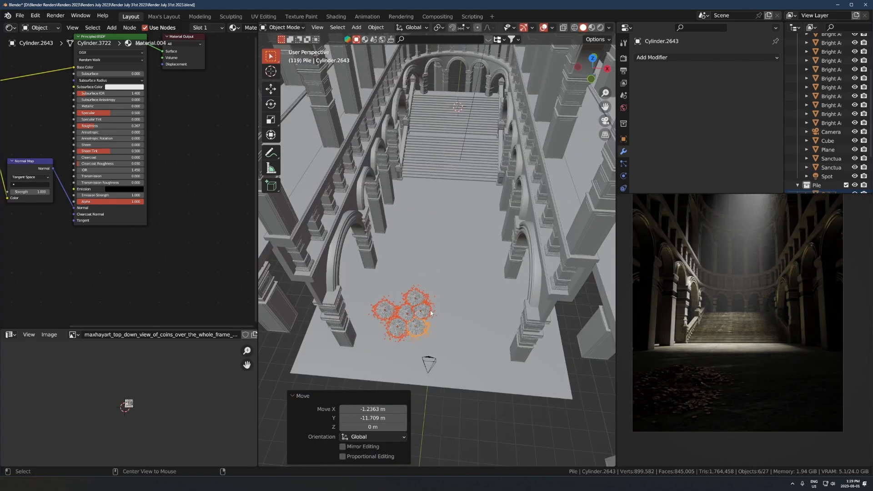
- Duplicate the coin cluster across the floor beside the opposite arcade and rotate the copy about -84.6° around Z
{"action": "key", "text": "shift+d"}
{"action": "key", "text": "shift+z"}
{"action": "left_click", "coordinate": [519, 273]}
{"action": "key", "text": "r"}
{"action": "left_click", "coordinate": [520, 319]}
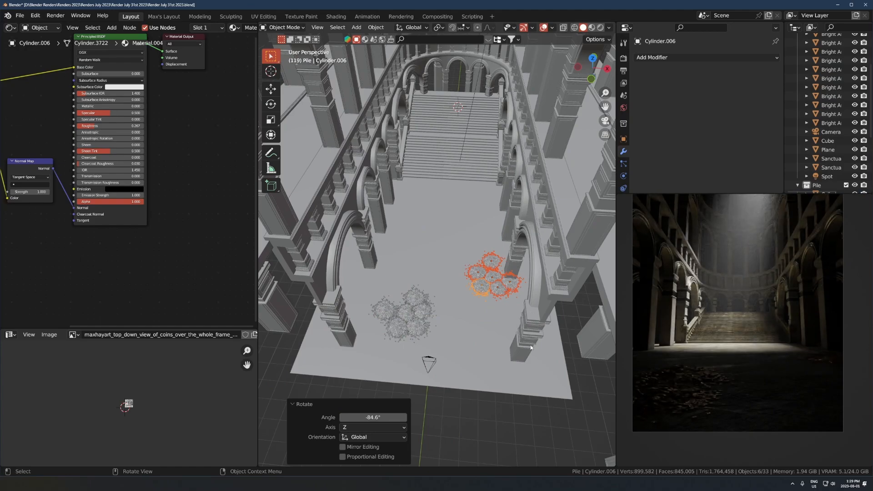
- Duplicate the coin cluster again toward the hall's centre, rotate the copy and adjust its position at constant height
{"action": "key", "text": "shift+d"}
{"action": "key", "text": "shift+z"}
{"action": "left_click", "coordinate": [441, 282]}
{"action": "key", "text": "r"}
{"action": "left_click", "coordinate": [428, 214]}
{"action": "key", "text": "g"}
{"action": "key", "text": "shift+z"}
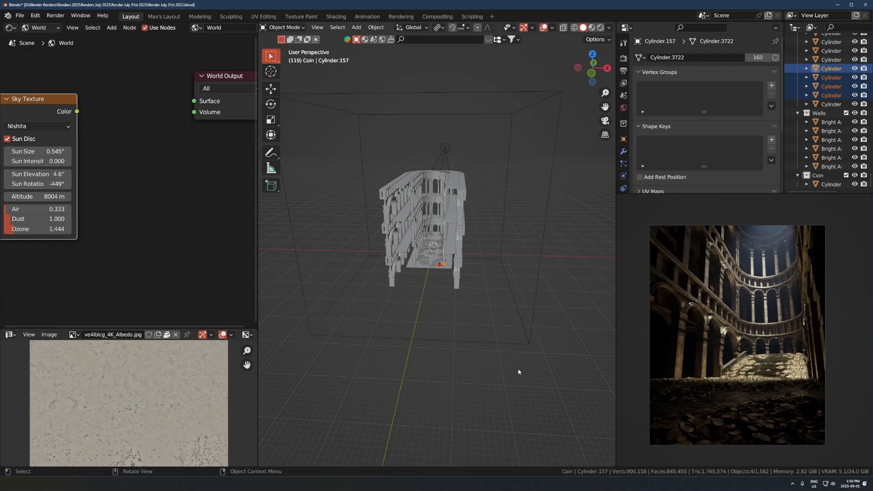
- Spawn the deciduous tree asset Tree_Alnus-glutinosa_A_autumn from the botaniq library
{"action": "key", "text": "n"}
{"action": "left_click", "coordinate": [612, 448]}
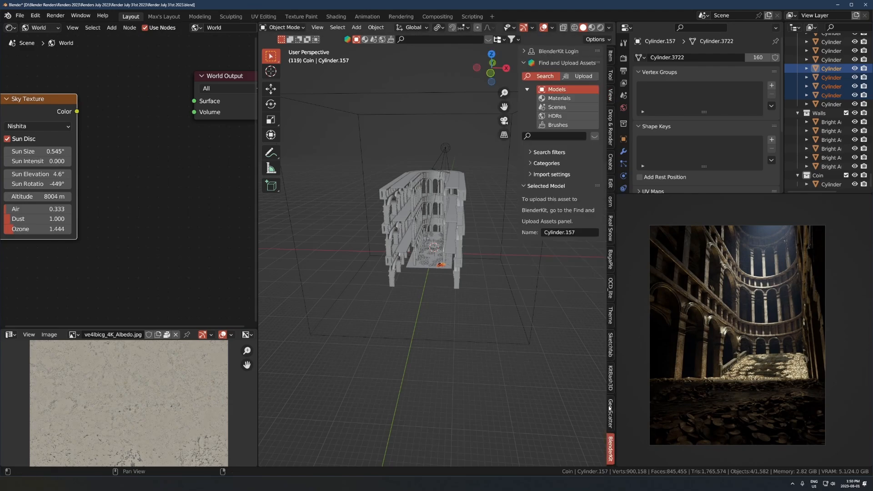
{"action": "left_click", "coordinate": [611, 414]}
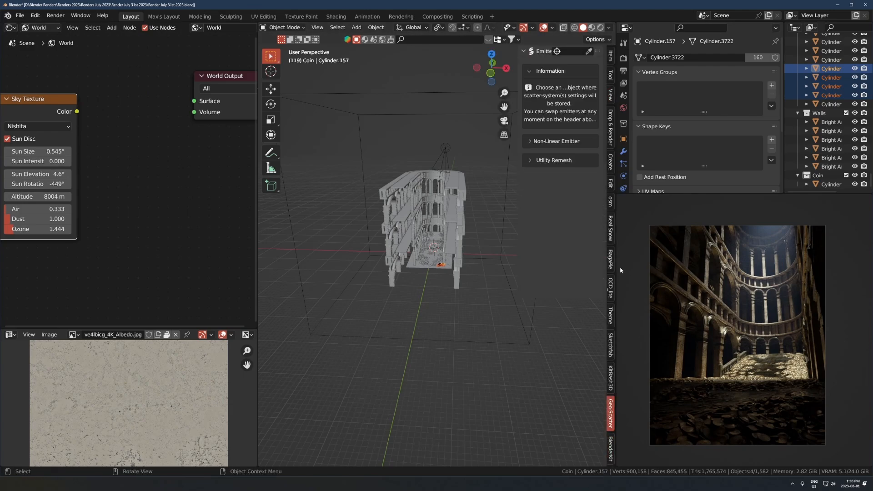
{"action": "left_click", "coordinate": [610, 444]}
{"action": "left_click", "coordinate": [574, 75]}
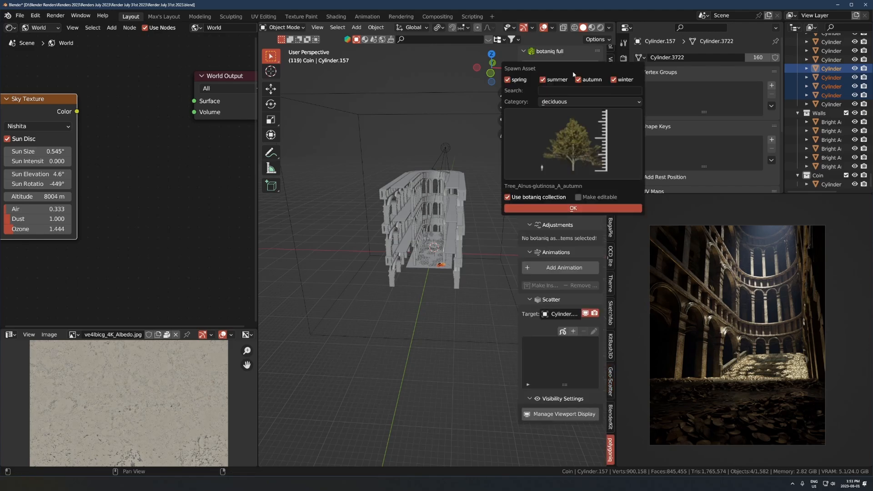
{"action": "left_click", "coordinate": [574, 209]}
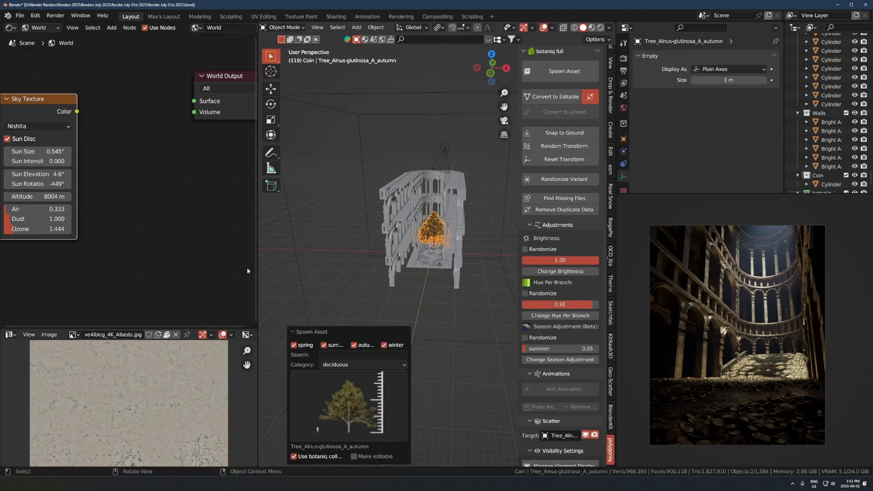
- Reset the tree's location to the world origin and move it about -9 m along X into the side arcade
{"action": "key", "text": "alt+g"}
{"action": "key", "text": "g"}
{"action": "key", "text": "x"}
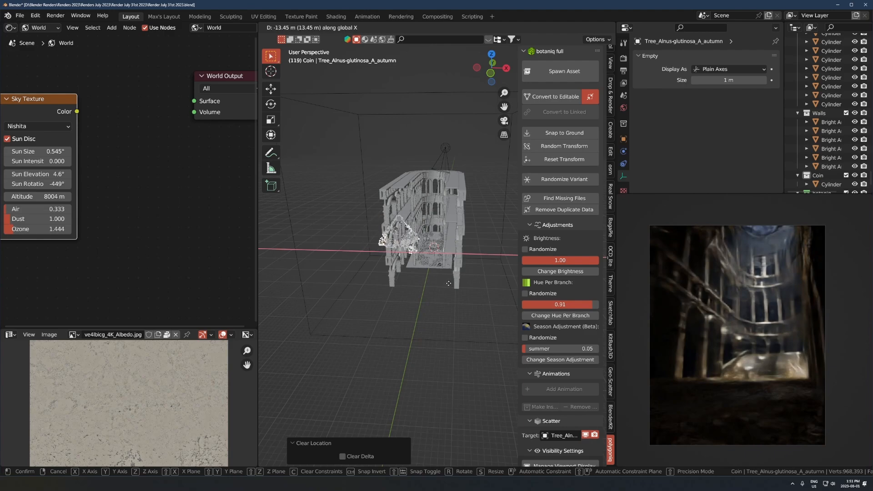
{"action": "left_click", "coordinate": [473, 273]}
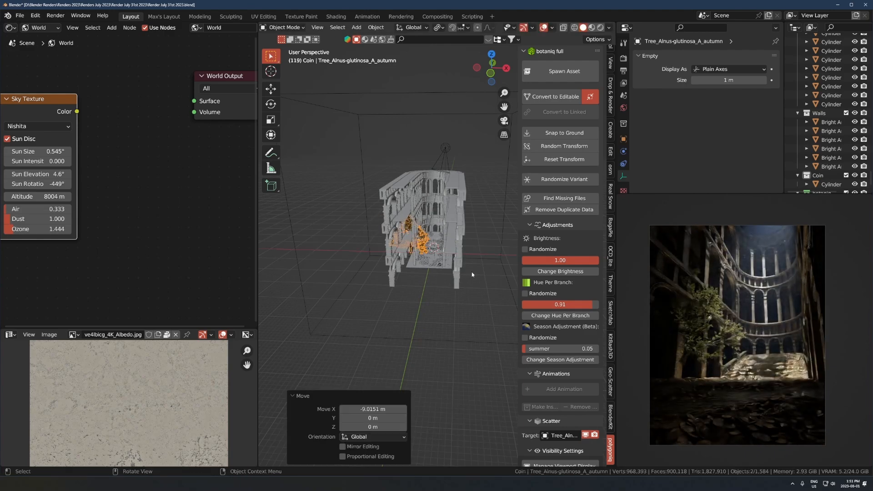
{"action": "key", "text": "g"}
{"action": "key", "text": "x"}
{"action": "right_click", "coordinate": [497, 253]}
- Shift the tree about -0.6 m along X and place a duplicate of it against the arcade, moved about -7.8 m in X
{"action": "key", "text": "g"}
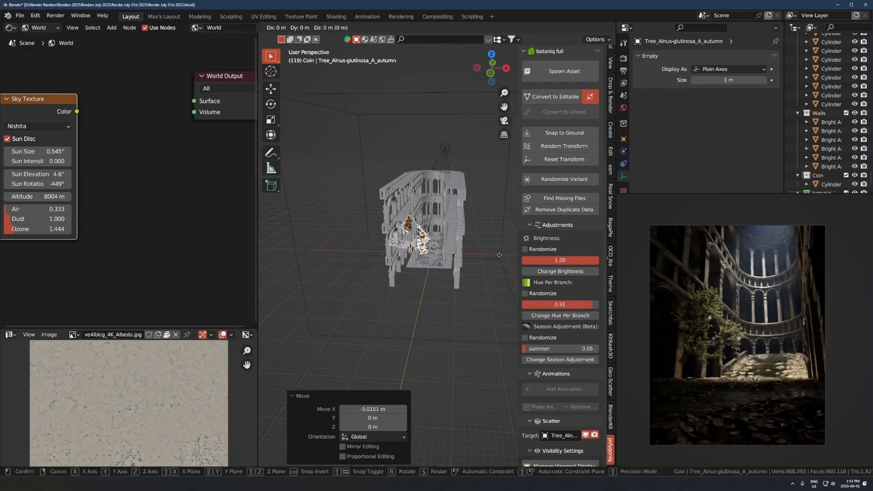
{"action": "left_click", "coordinate": [483, 296]}
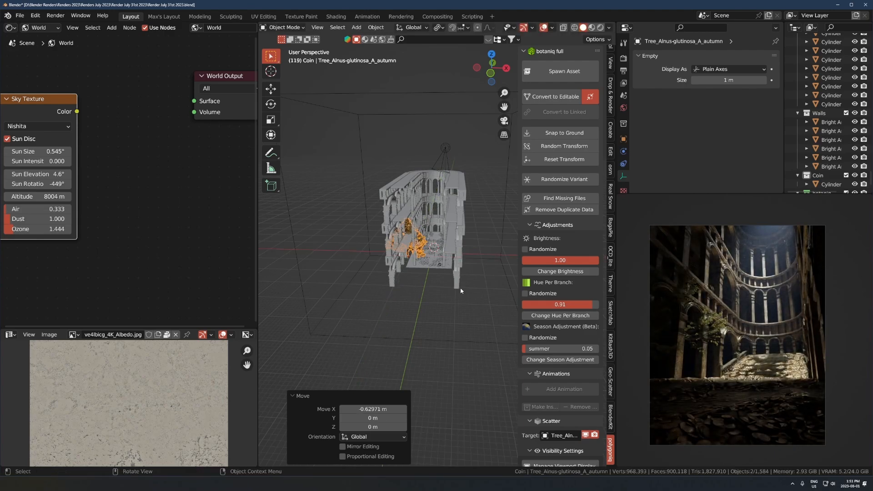
{"action": "left_click", "coordinate": [487, 269]}
{"action": "key", "text": "g"}
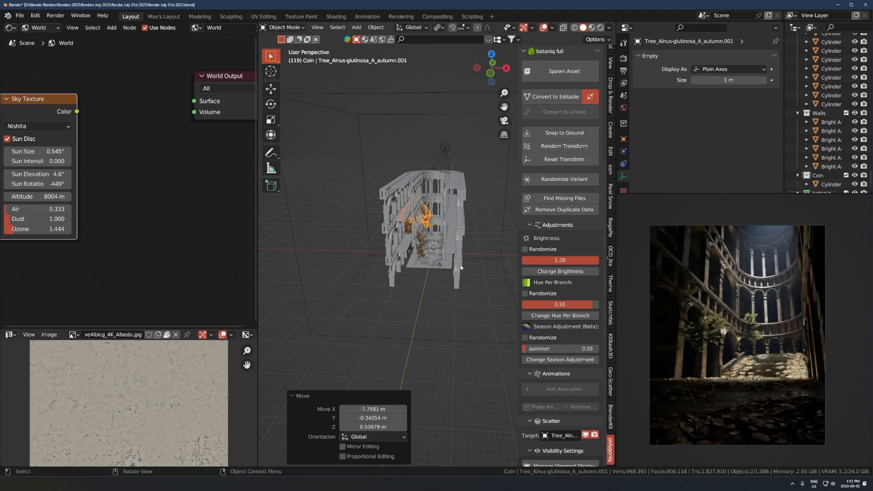
{"action": "scroll", "coordinate": [461, 265], "scroll_direction": "up", "scroll_amount": 5}
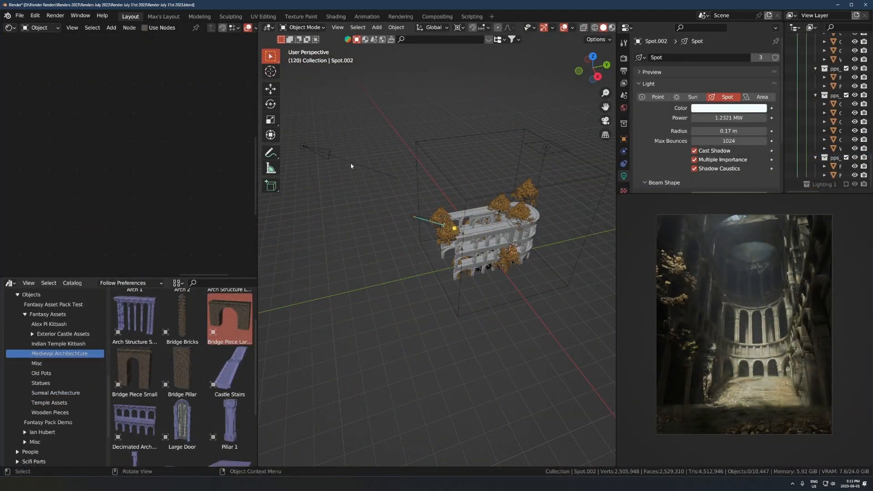
- Set the power of the area light above the apse to 102312 W
{"action": "left_click", "coordinate": [351, 163]}
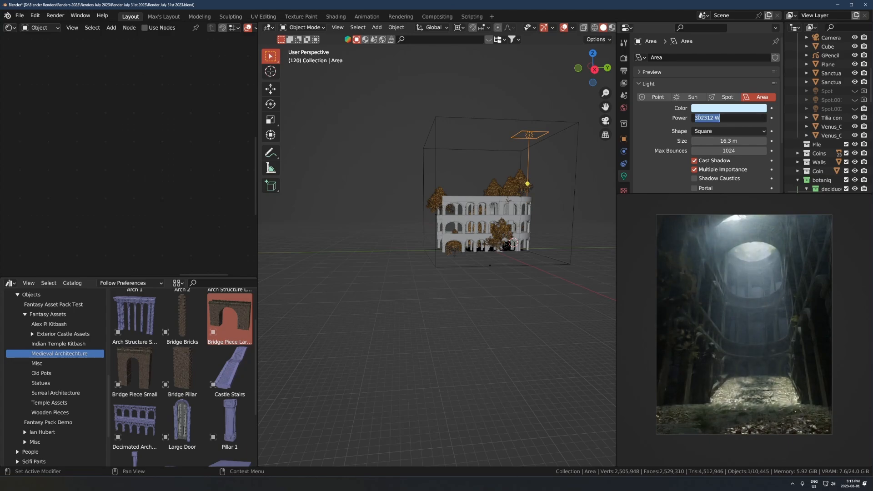
{"action": "type", "text": "1"}
{"action": "key", "text": "Return"}
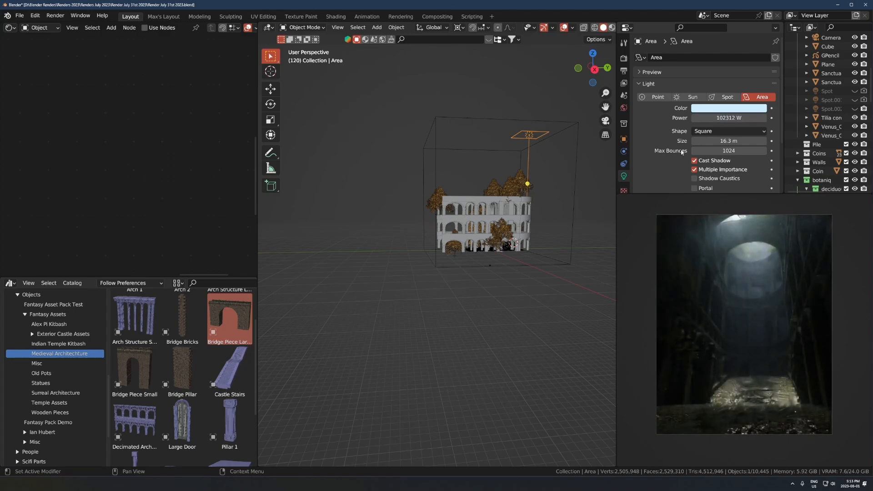
- Lower the area light about 16 m toward the roof opening and shift it about -4.9 m further along Y
{"action": "key", "text": "g"}
{"action": "left_click", "coordinate": [525, 222]}
{"action": "key", "text": "g"}
{"action": "key", "text": "y"}
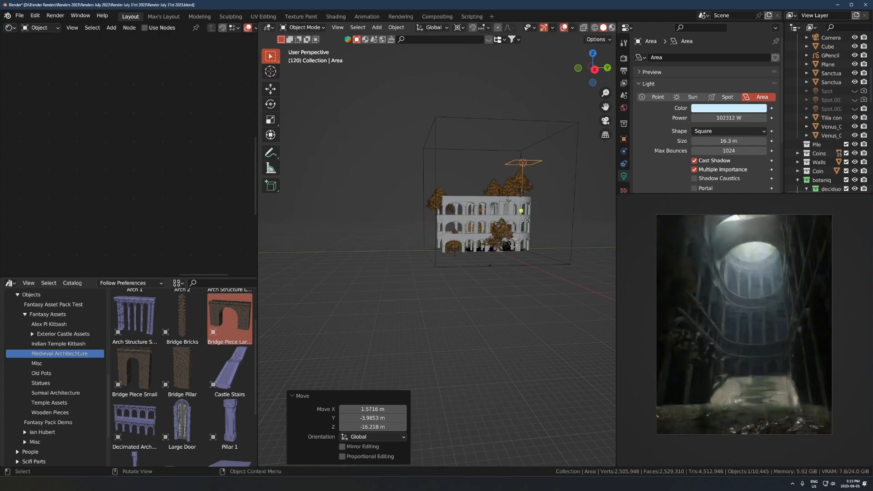
{"action": "left_click", "coordinate": [520, 224]}
{"action": "key", "text": "g"}
{"action": "key", "text": "z"}
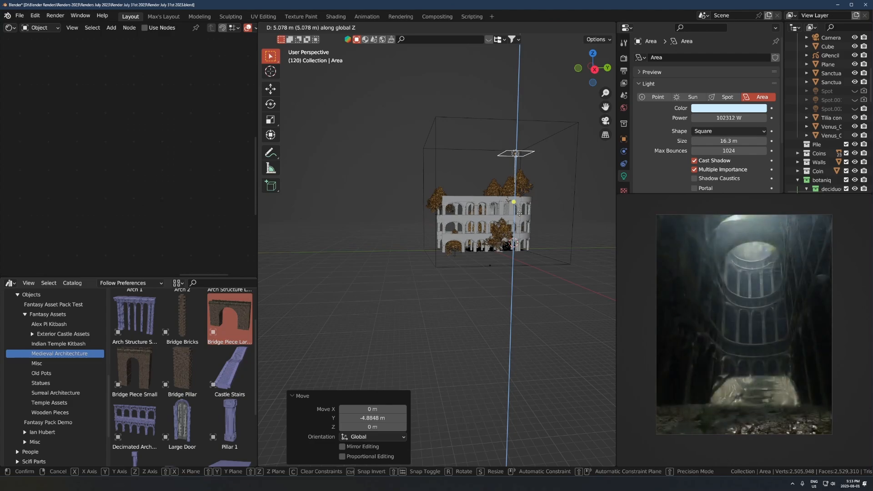
{"action": "right_click", "coordinate": [519, 212]}
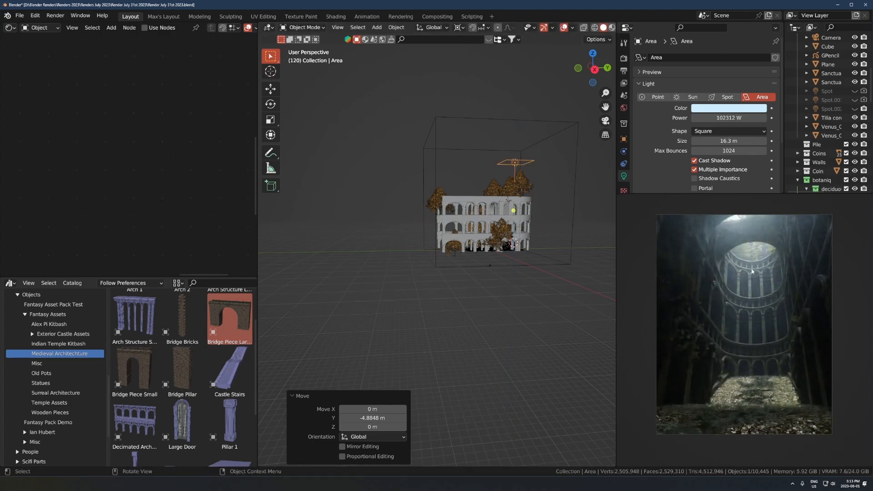
- Examine the lit apse in the rendered preview and from the scene camera's view
{"action": "scroll", "coordinate": [698, 324], "scroll_direction": "up", "scroll_amount": 4}
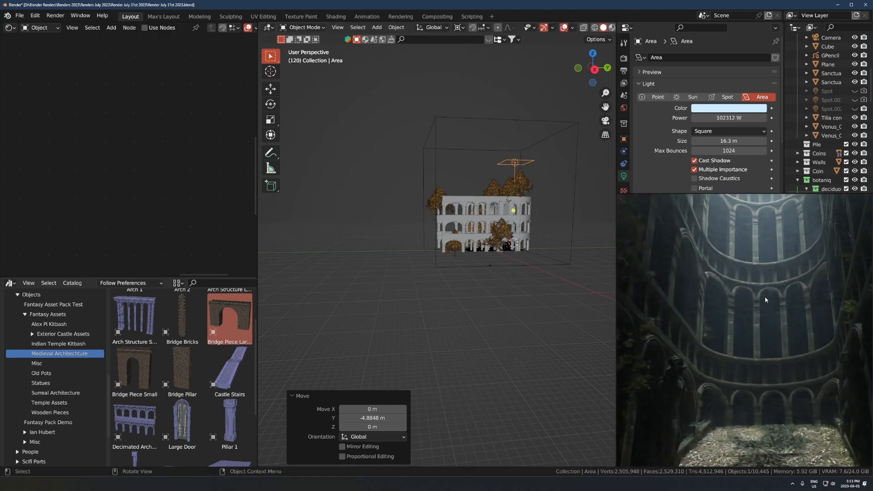
{"action": "scroll", "coordinate": [757, 310], "scroll_direction": "down", "scroll_amount": 3}
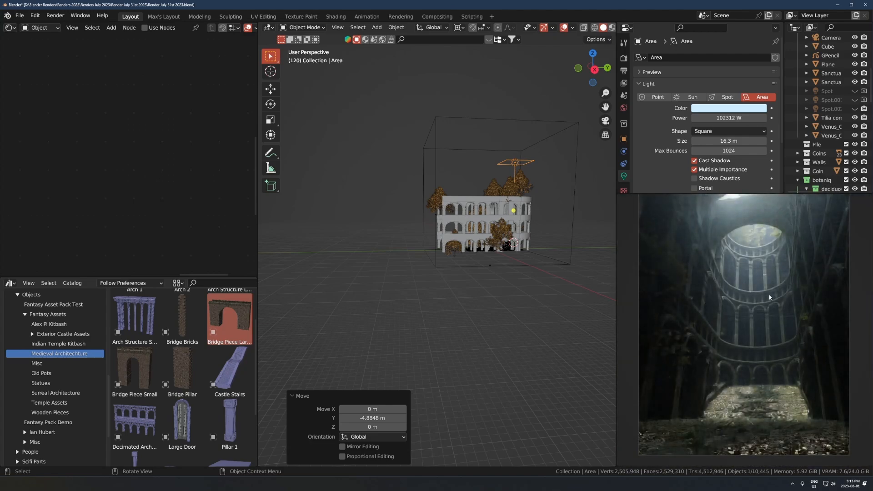
{"action": "key", "text": "KP_0"}
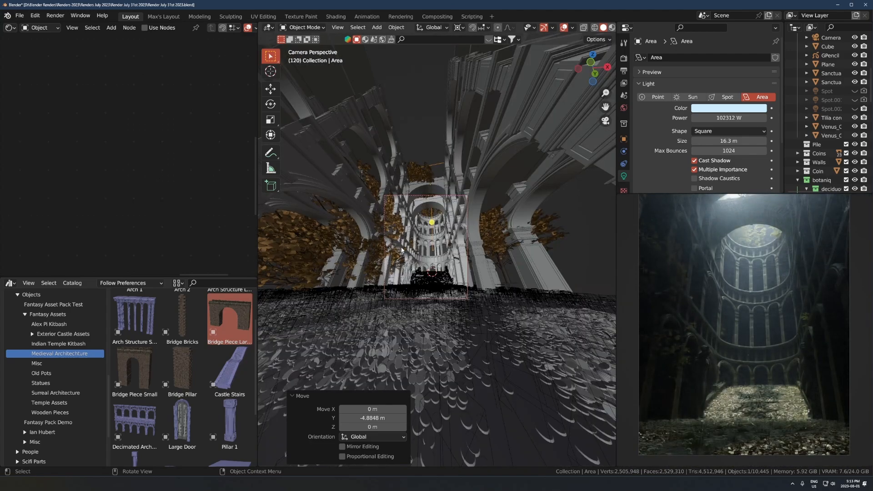
{"action": "scroll", "coordinate": [457, 293], "scroll_direction": "up", "scroll_amount": 5}
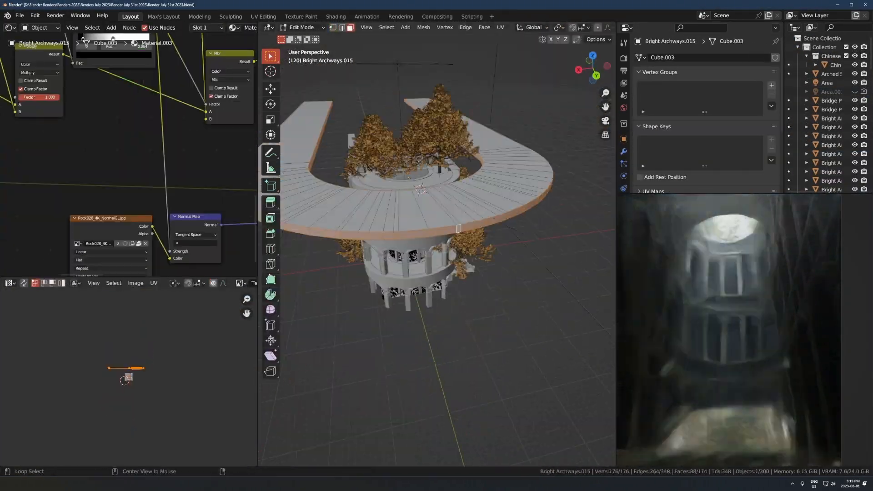
- Move the temple staircase vertically along Z
{"action": "key", "text": "ctrl+a"}
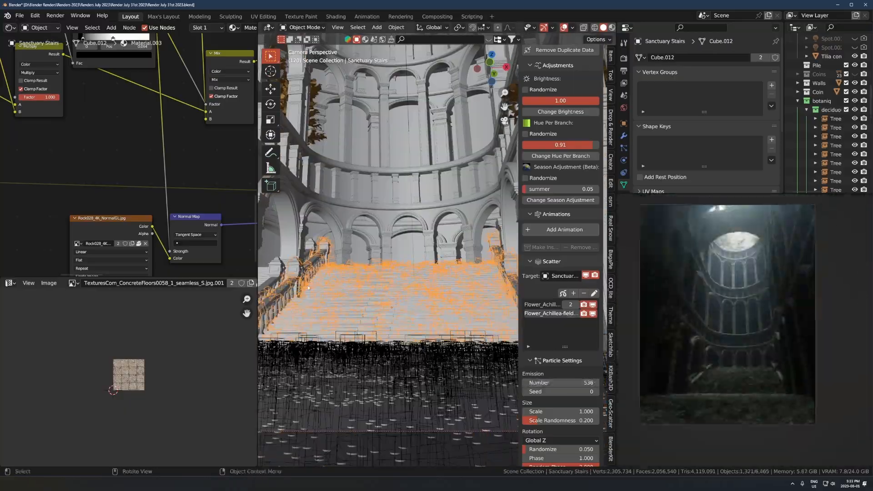
{"action": "key", "text": "g"}
{"action": "key", "text": "z"}
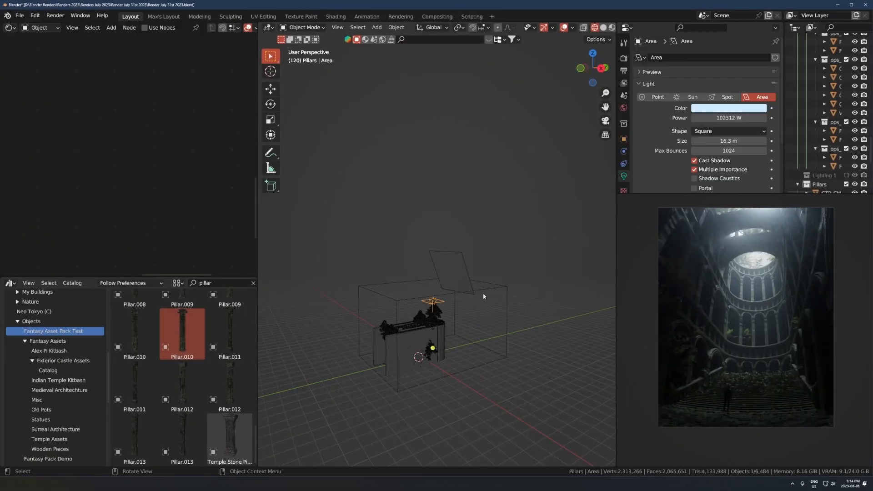
- Narrow the area light's beam spread to 0.000014° and move the light along Z
{"action": "scroll", "coordinate": [483, 296], "scroll_direction": "up", "scroll_amount": 3}
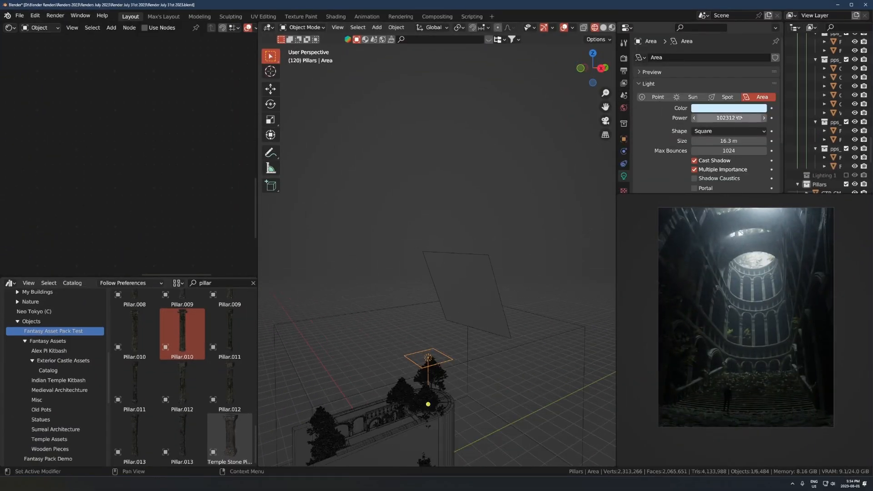
{"action": "scroll", "coordinate": [709, 177], "scroll_direction": "down", "scroll_amount": 4}
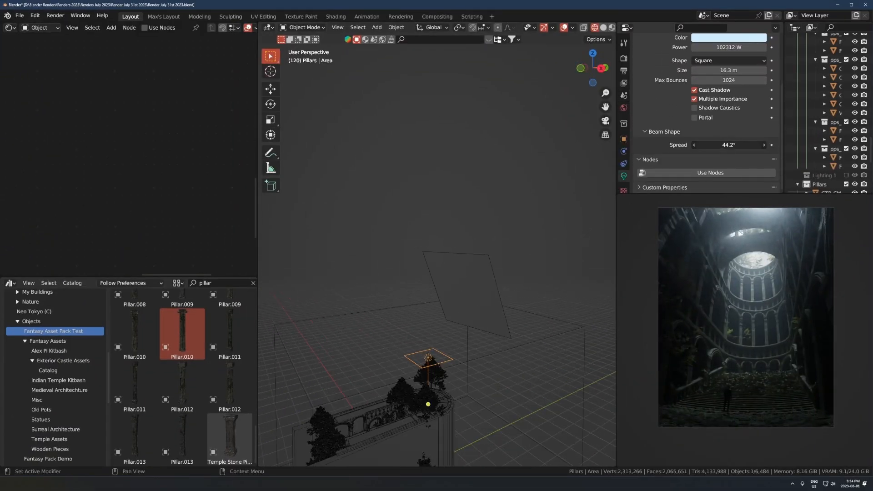
{"action": "left_click_drag", "start_coordinate": [729, 144], "coordinate": [695, 144]}
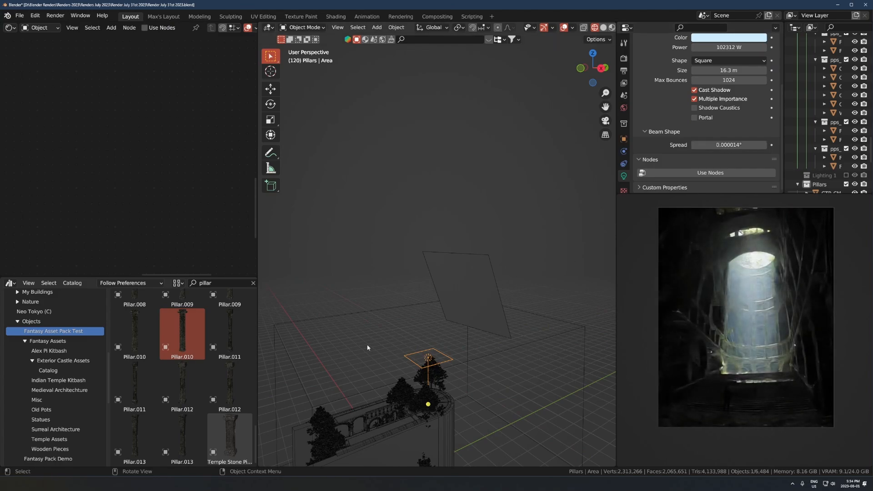
{"action": "scroll", "coordinate": [367, 347], "scroll_direction": "down", "scroll_amount": 2}
{"action": "key", "text": "g"}
{"action": "key", "text": "z"}
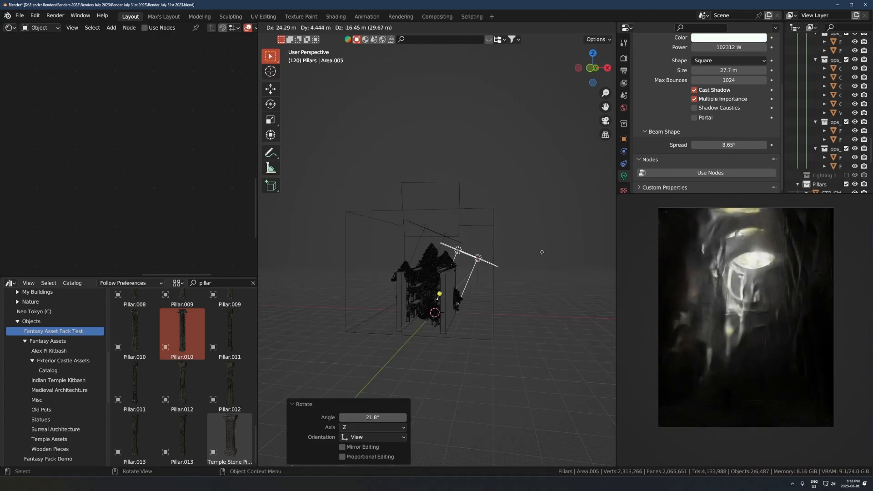
- Try placing the duplicated pair of area lights above the hall with a -24.4° rotation, and undo the placement
{"action": "left_click", "coordinate": [518, 236]}
{"action": "key", "text": "r"}
{"action": "left_click", "coordinate": [522, 205]}
{"action": "key", "text": "g"}
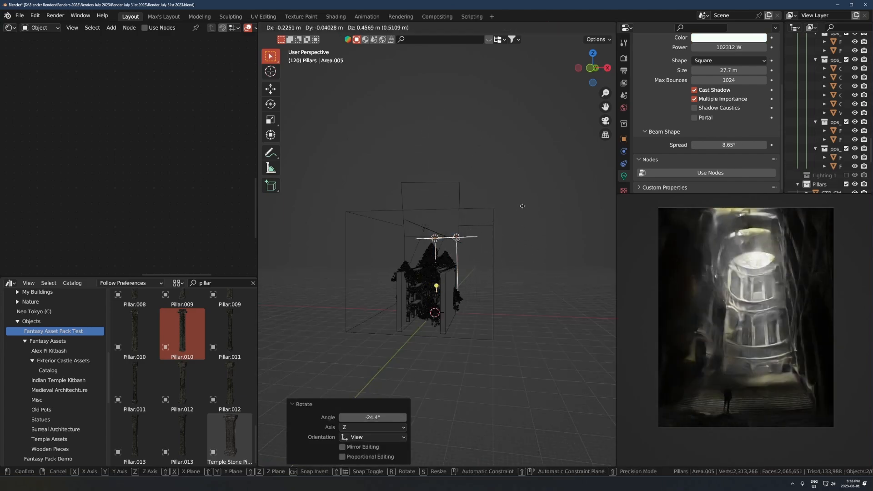
{"action": "left_click", "coordinate": [520, 204]}
{"action": "key", "text": "x"}
{"action": "left_click", "coordinate": [520, 203]}
{"action": "key", "text": "ctrl+z"}
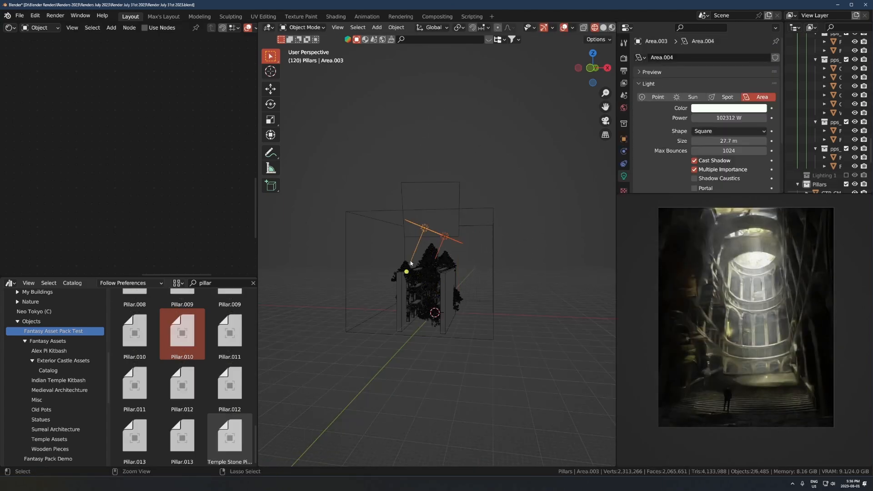
{"action": "key", "text": "ctrl+z"}
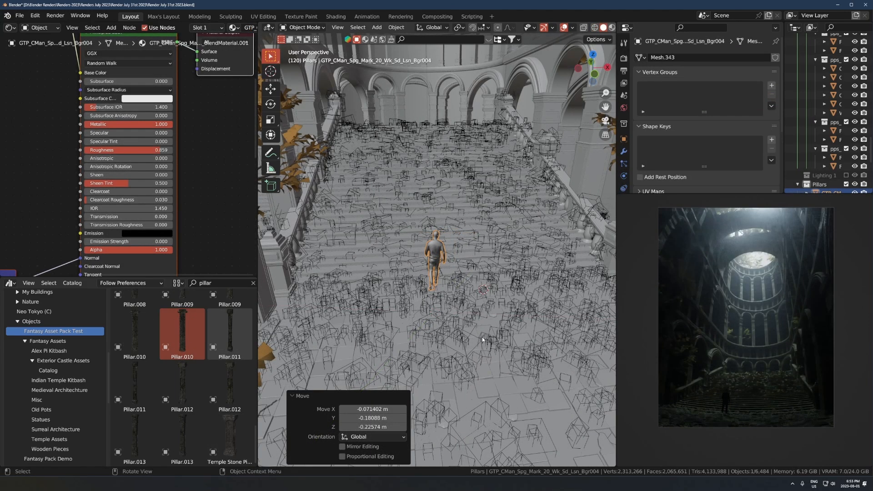
- Move the human figure at the foot of the stairs about 1.5 m along X
{"action": "key", "text": "g"}
{"action": "key", "text": "x"}
{"action": "left_click", "coordinate": [533, 337]}
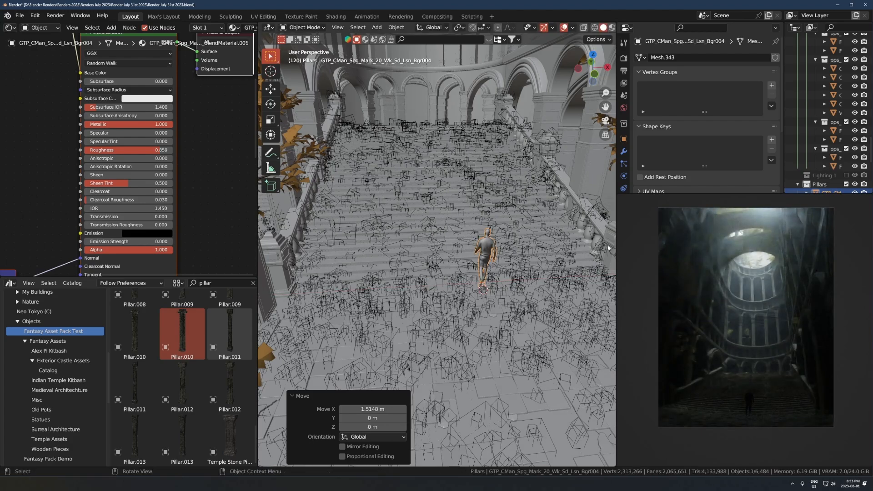
- Hide the human figure in the viewport and select the staircase behind it
{"action": "scroll", "coordinate": [859, 154], "scroll_direction": "down", "scroll_amount": 3}
{"action": "left_click", "coordinate": [855, 108]}
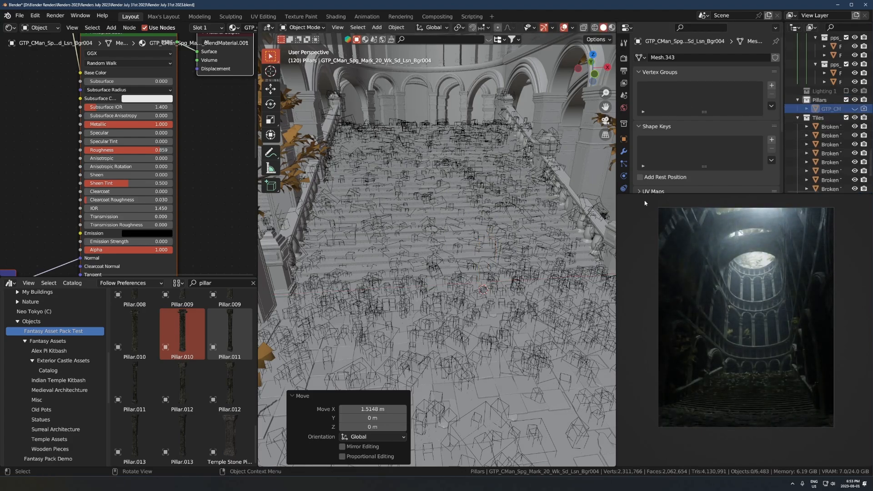
{"action": "left_click", "coordinate": [479, 237]}
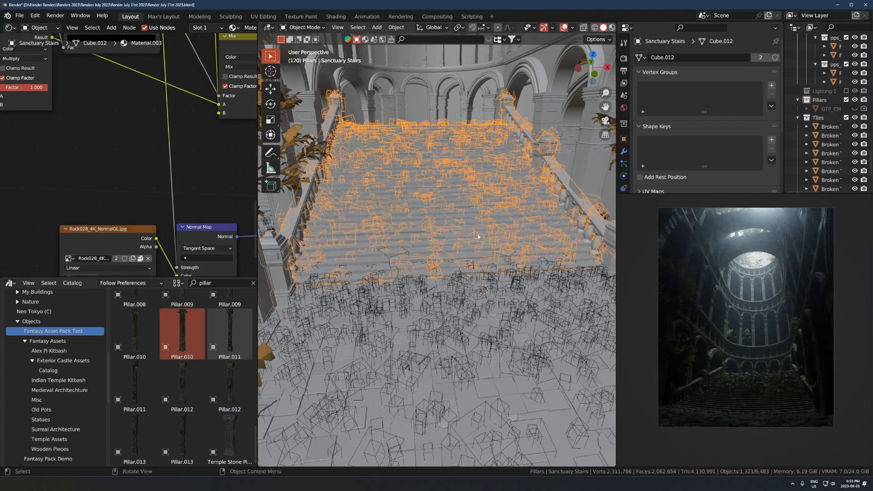
- Examine the scatter and particle settings applied to the central staircase
{"action": "key", "text": "n"}
{"action": "scroll", "coordinate": [563, 377], "scroll_direction": "down", "scroll_amount": 10}
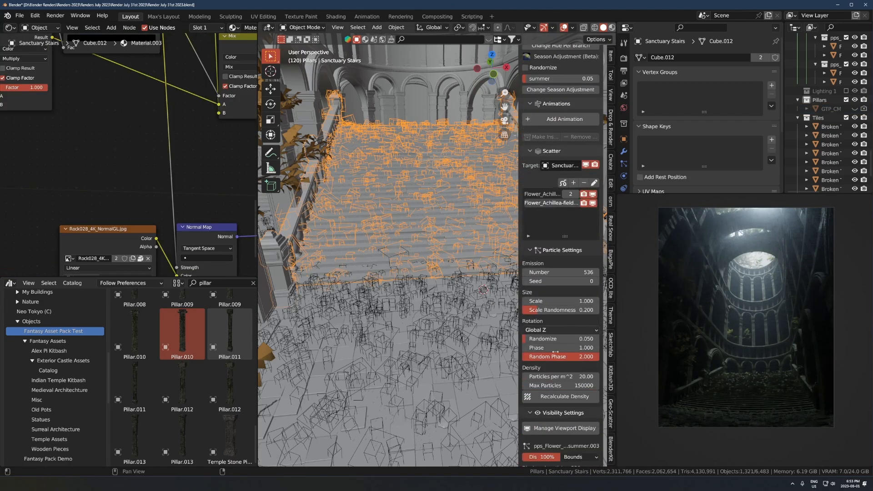
{"action": "scroll", "coordinate": [562, 377], "scroll_direction": "up", "scroll_amount": 4}
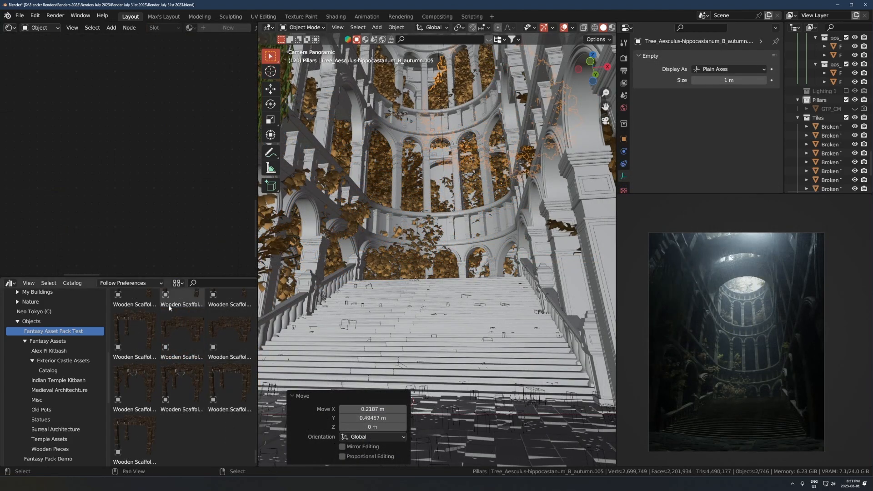
- Delete the central staircase at the far end of the hall
{"action": "left_click", "coordinate": [409, 309]}
{"action": "key", "text": "Delete"}
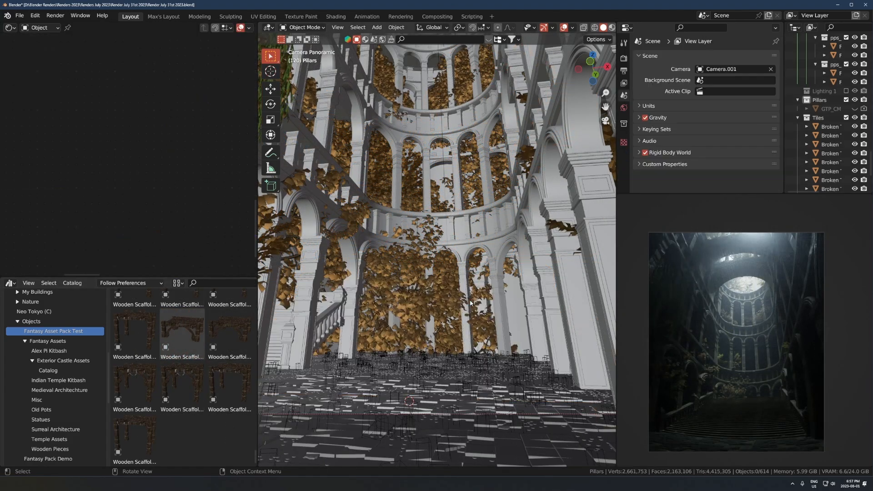
{"action": "middle_click_drag", "start_coordinate": [418, 300], "coordinate": [442, 264], "text": "shift"}
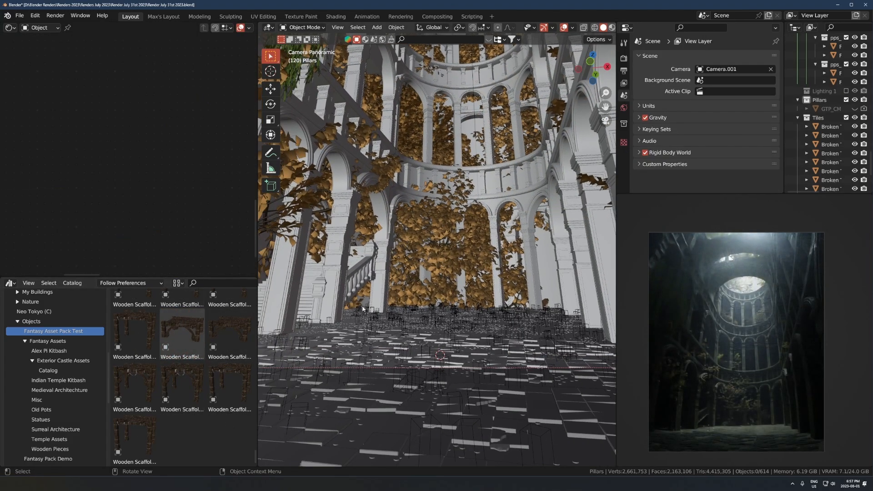
- Move the side staircase about -0.32 m along X and place a linked duplicate of it about 22.6 m along X
{"action": "left_click", "coordinate": [360, 282]}
{"action": "scroll", "coordinate": [400, 296], "scroll_direction": "down", "scroll_amount": 1}
{"action": "key", "text": "g"}
{"action": "key", "text": "x"}
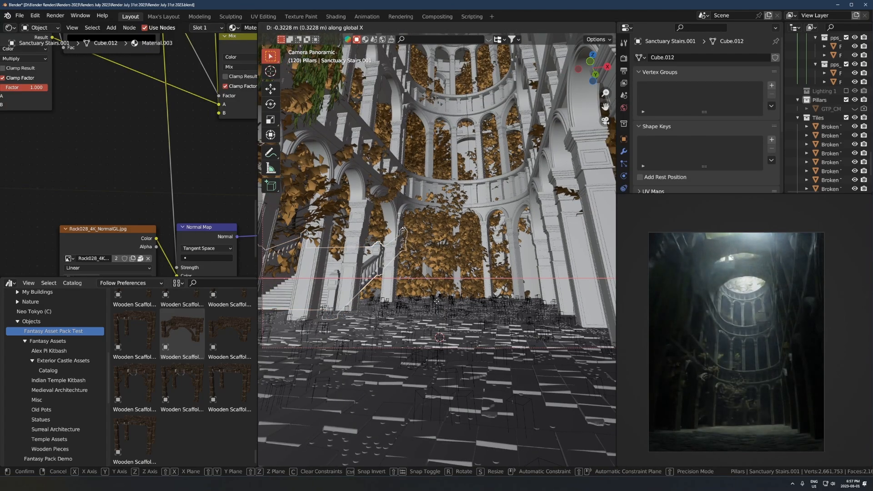
{"action": "left_click", "coordinate": [437, 304]}
{"action": "key", "text": "alt+d"}
{"action": "key", "text": "x"}
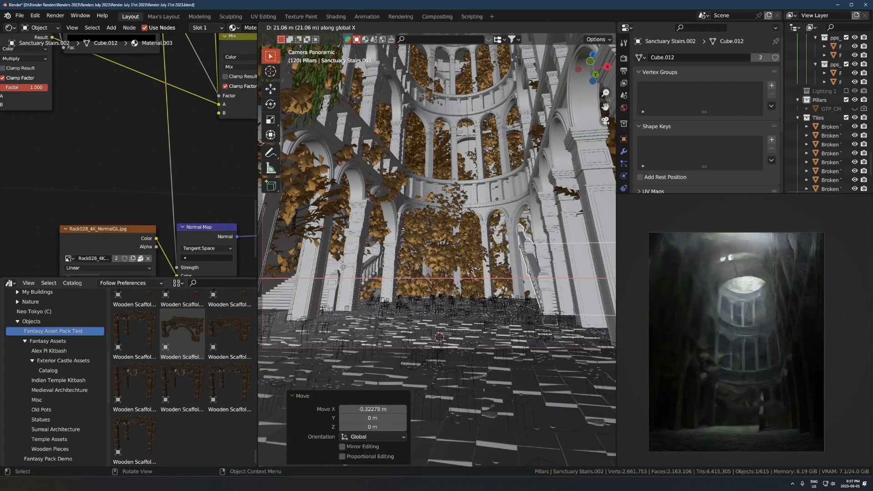
{"action": "left_click", "coordinate": [364, 266]}
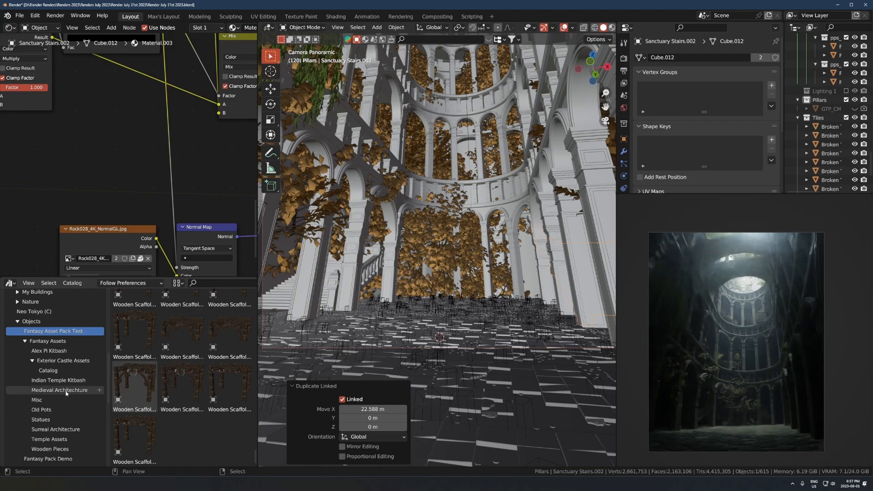
- Browse the Misc, Old Pots and Ian Hubert asset catalogs for props
{"action": "left_click", "coordinate": [37, 401]}
{"action": "left_click", "coordinate": [71, 392]}
{"action": "left_click", "coordinate": [62, 400]}
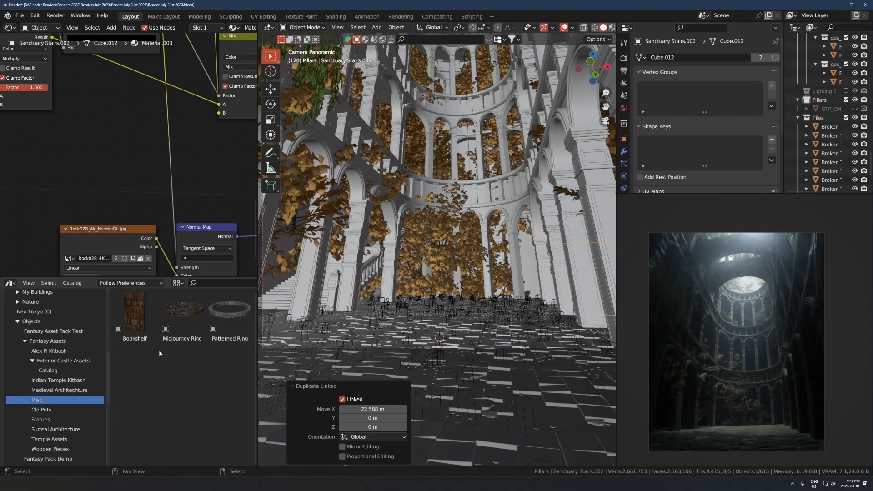
{"action": "left_click", "coordinate": [58, 411]}
{"action": "scroll", "coordinate": [50, 382], "scroll_direction": "down", "scroll_amount": 5}
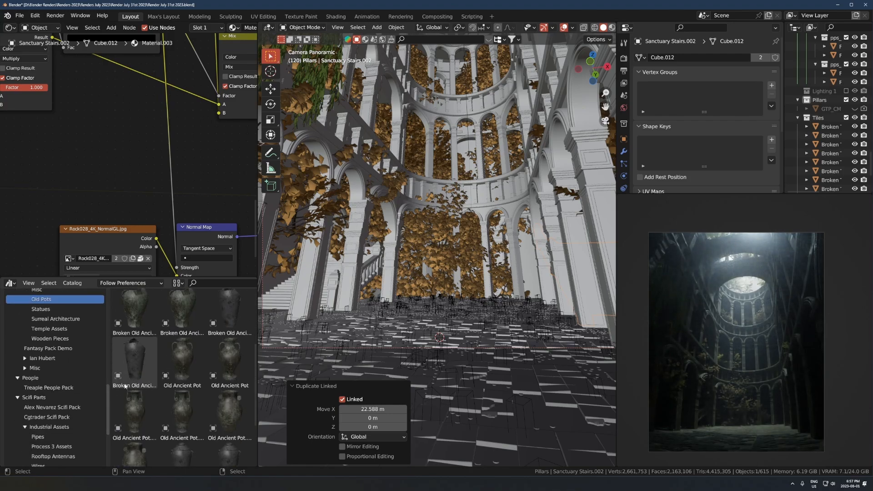
{"action": "left_click", "coordinate": [48, 370]}
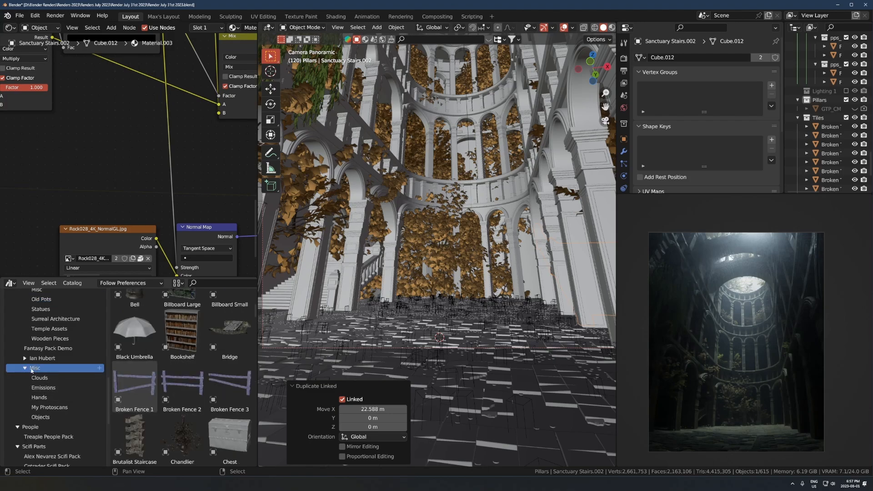
{"action": "left_click", "coordinate": [39, 358]}
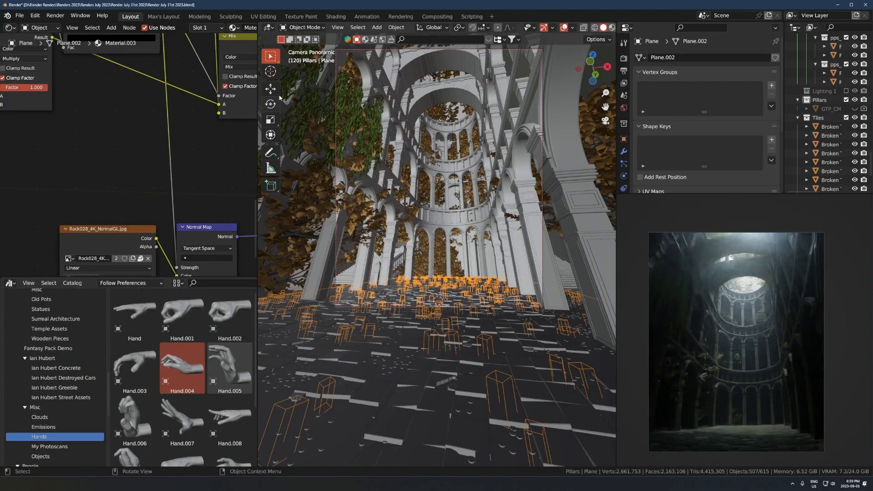
- Search the asset library for "water" across all catalogs
{"action": "left_click", "coordinate": [216, 282]}
{"action": "type", "text": "water"}
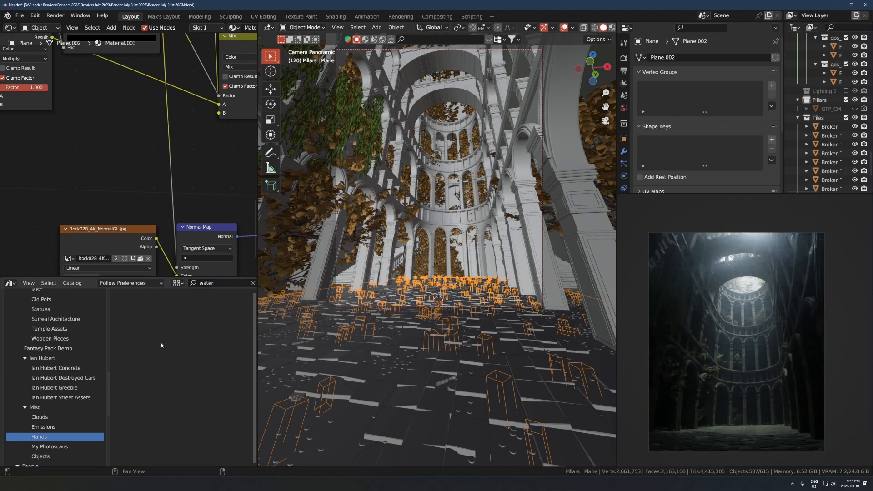
{"action": "left_click", "coordinate": [42, 358]}
{"action": "scroll", "coordinate": [41, 328], "scroll_direction": "up", "scroll_amount": 10}
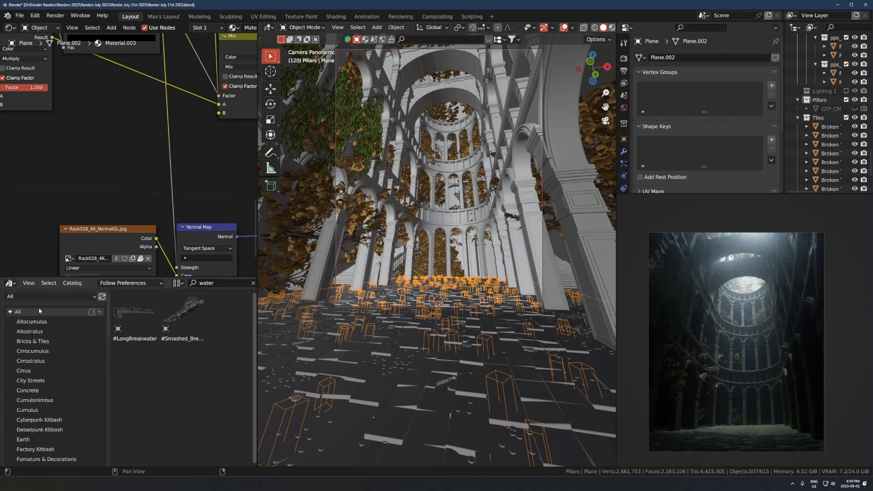
{"action": "left_click", "coordinate": [39, 312]}
- Add the Water asset to the hall, clear its rotation and lower it about 5.6 m onto the floor tiles
{"action": "left_click_drag", "start_coordinate": [229, 421], "coordinate": [430, 251]}
{"action": "key", "text": "alt+r"}
{"action": "key", "text": "g"}
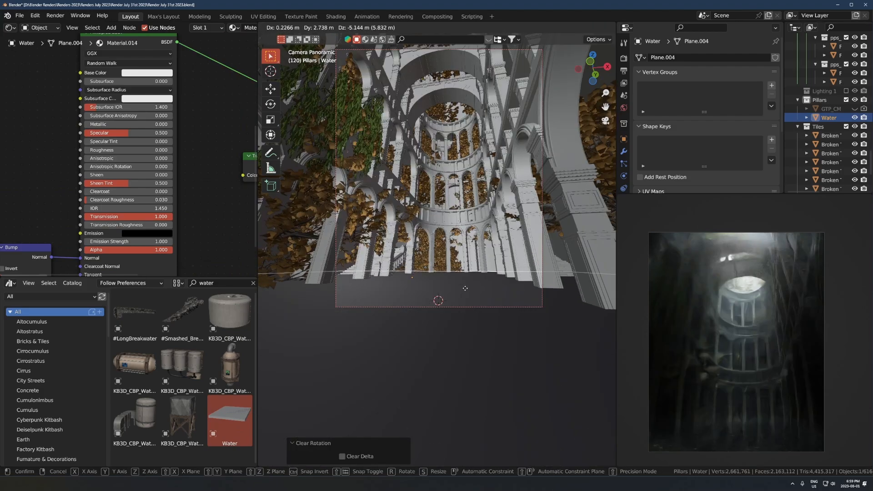
{"action": "left_click", "coordinate": [453, 256]}
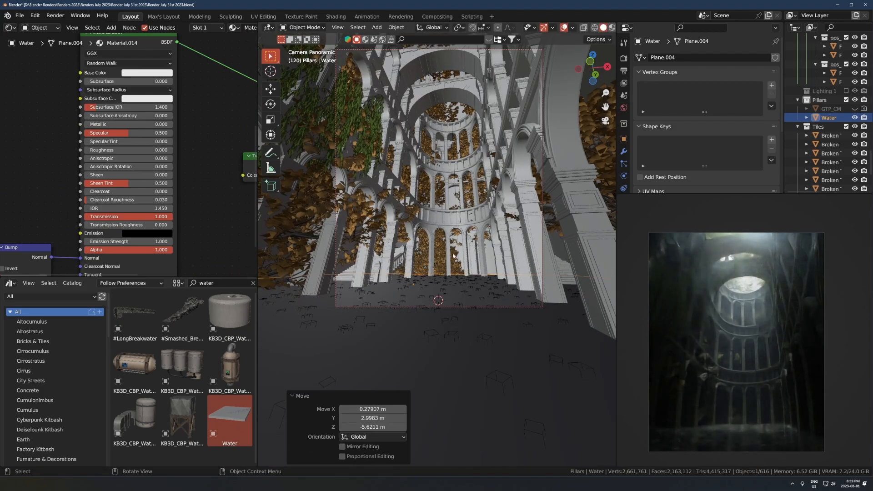
- Adjust the water plane's height along Z over the floor tiles
{"action": "middle_click_drag", "start_coordinate": [460, 246], "coordinate": [463, 268]}
{"action": "scroll", "coordinate": [454, 249], "scroll_direction": "up", "scroll_amount": 3}
{"action": "scroll", "coordinate": [453, 273], "scroll_direction": "down", "scroll_amount": 5}
{"action": "key", "text": "g"}
{"action": "key", "text": "z"}
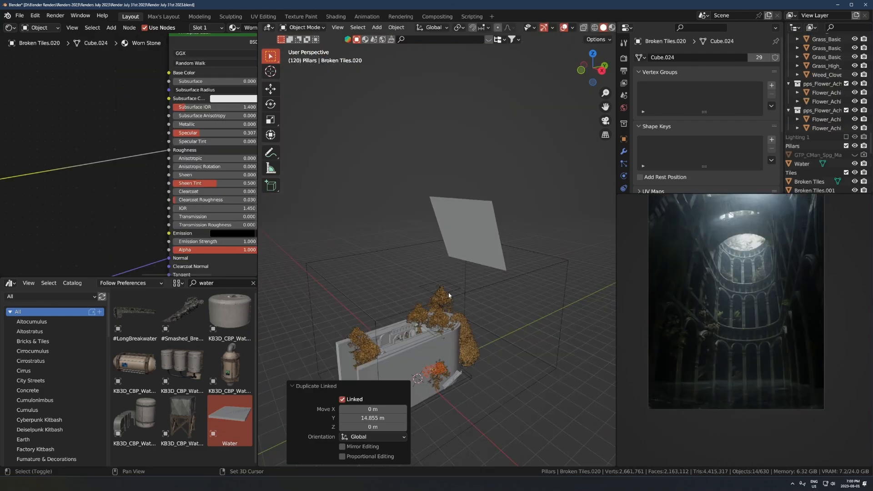
- Hide the overhead area light above the hall and rename it Area good
{"action": "middle_click_drag", "start_coordinate": [448, 295], "coordinate": [438, 280], "text": "shift"}
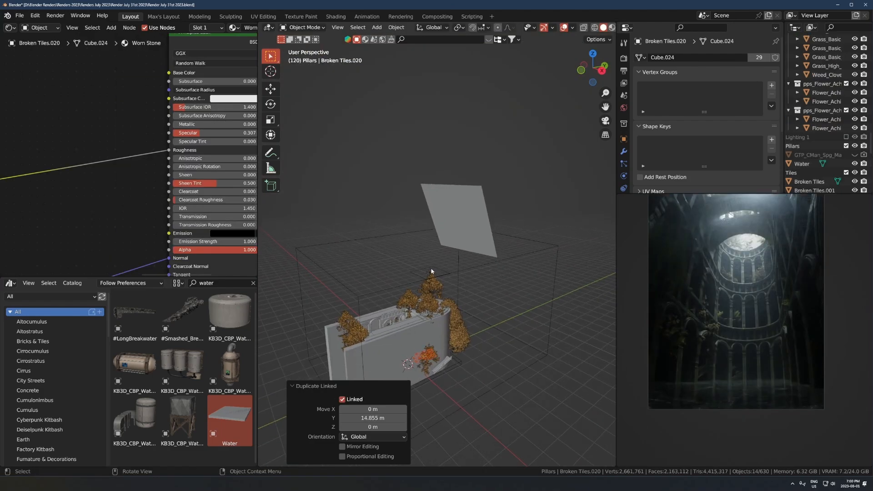
{"action": "left_click", "coordinate": [430, 272]}
{"action": "key", "text": "KP_Decimal"}
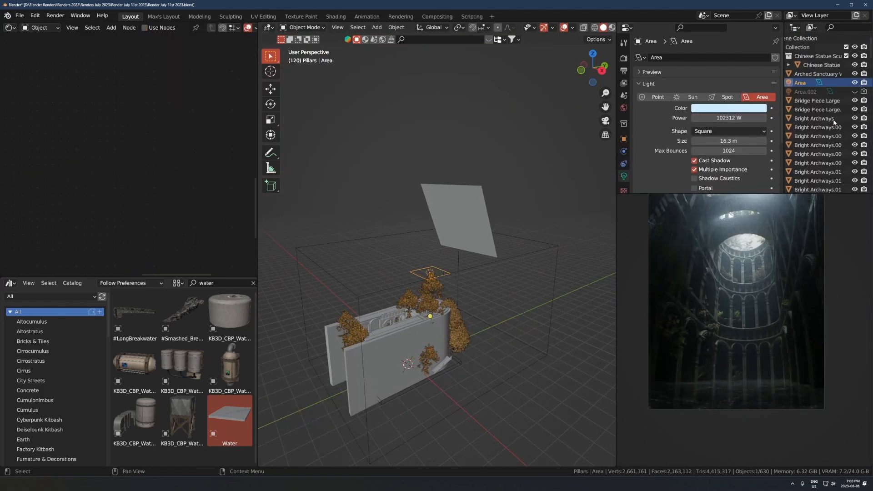
{"action": "left_click", "coordinate": [855, 82]}
{"action": "key", "text": "shift+a"}
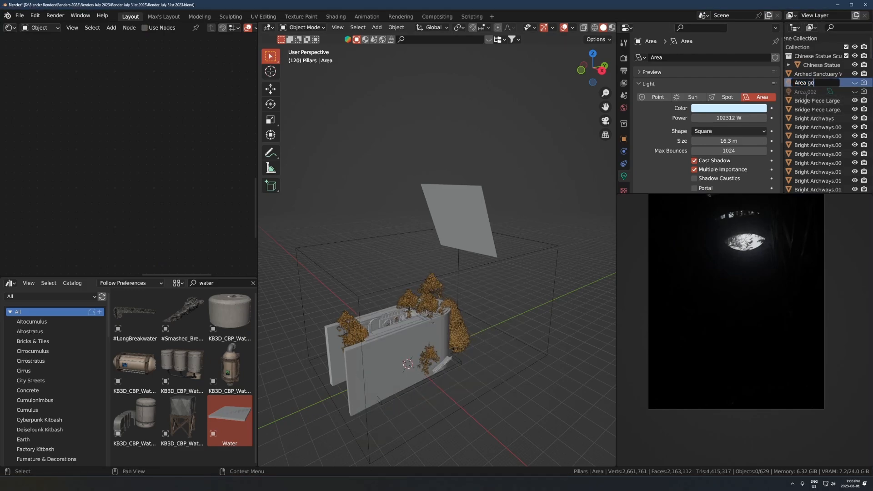
{"action": "type", "text": "od"}
{"action": "key", "text": "Return"}
- Add a spot light and raise it about 55 m above the hall
{"action": "scroll", "coordinate": [449, 307], "scroll_direction": "up", "scroll_amount": 2}
{"action": "key", "text": "shift+a"}
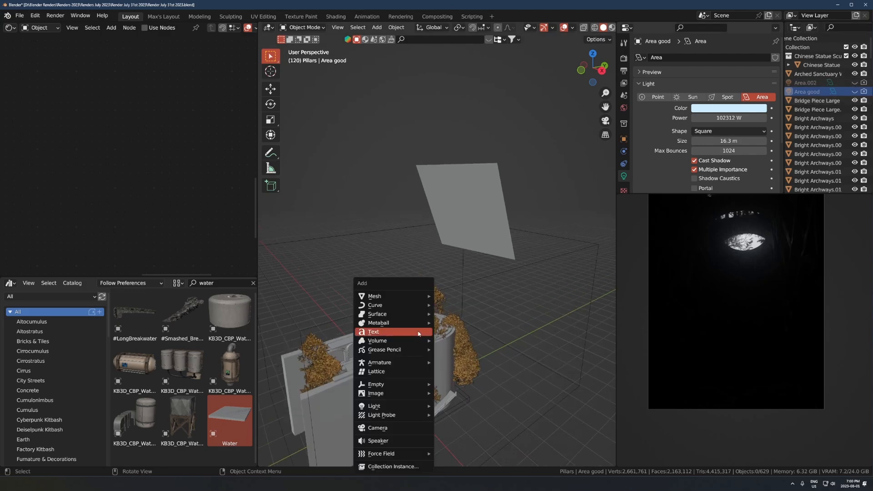
{"action": "mouse_move", "coordinate": [423, 406]}
{"action": "left_click", "coordinate": [457, 427]}
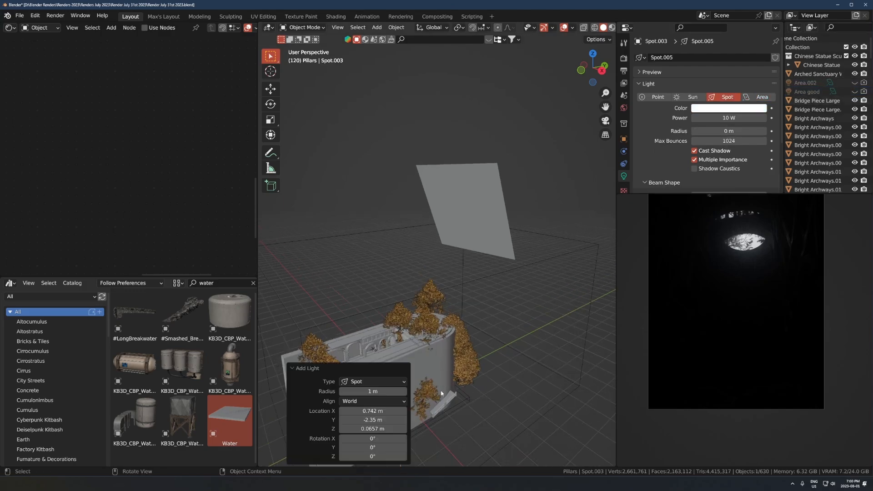
{"action": "key", "text": "g"}
{"action": "key", "text": "z"}
- Set the spot light's power to 123.12 MW and move it along Y toward the far end of the hall
{"action": "left_click", "coordinate": [679, 140]}
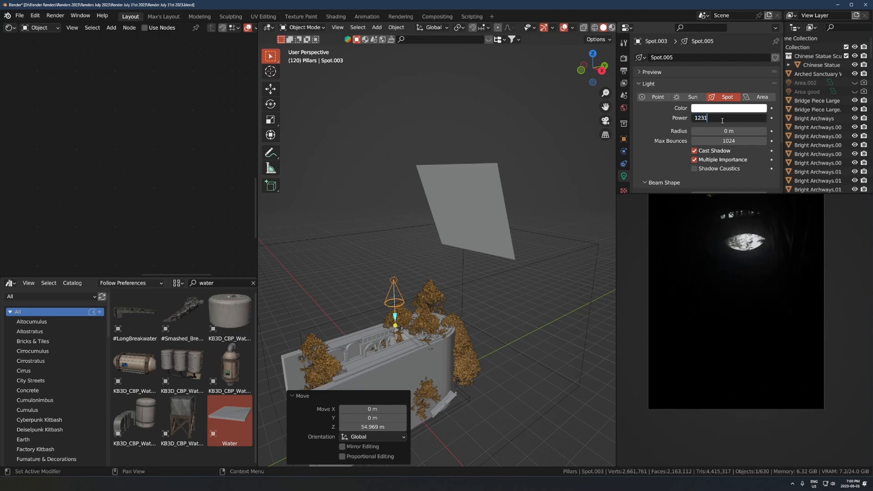
{"action": "key", "text": "Return"}
{"action": "middle_click_drag", "start_coordinate": [400, 306], "coordinate": [382, 319]}
{"action": "scroll", "coordinate": [382, 318], "scroll_direction": "down", "scroll_amount": 2}
{"action": "key", "text": "g"}
{"action": "key", "text": "y"}
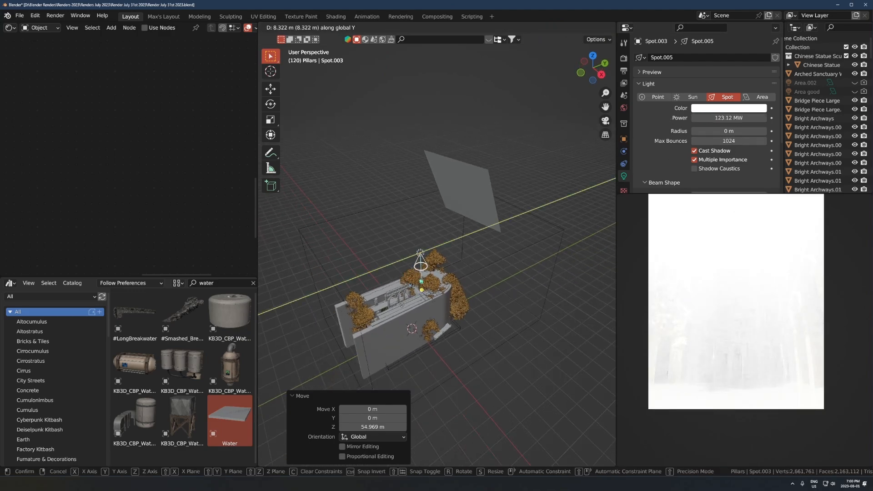
{"action": "left_click", "coordinate": [411, 303]}
- Raise the spot light about 39.2 m further and move it about 1.5 m along Y
{"action": "key", "text": "g"}
{"action": "key", "text": "z"}
{"action": "left_click", "coordinate": [412, 233]}
{"action": "key", "text": "g"}
{"action": "key", "text": "y"}
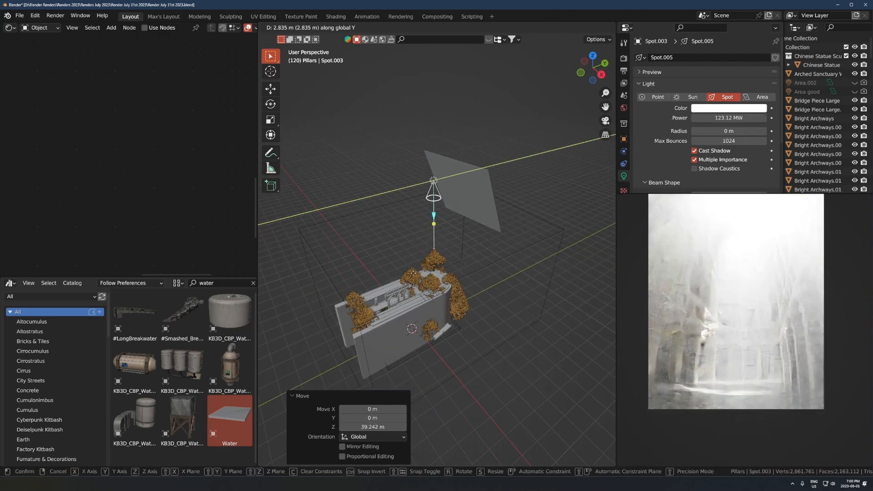
{"action": "left_click", "coordinate": [414, 232]}
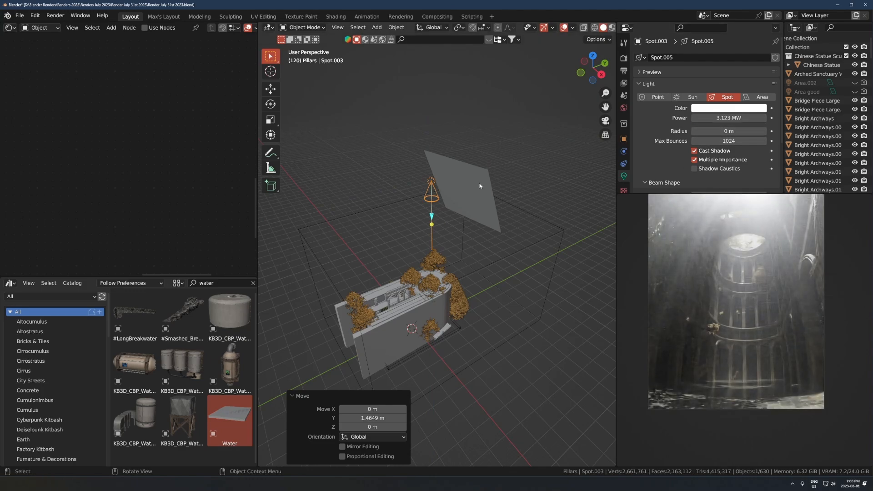
- Move the spot light about 14.3 m along Y and tint its color a pale warm tone
{"action": "key", "text": "g"}
{"action": "key", "text": "y"}
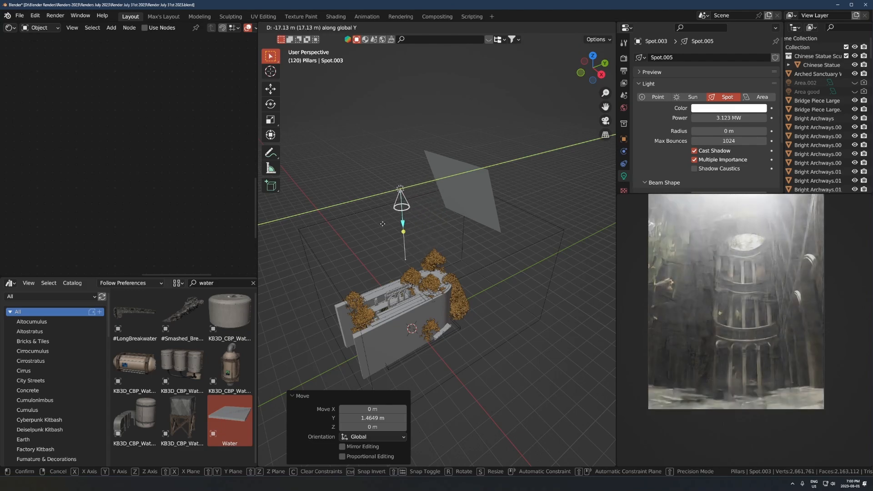
{"action": "left_click", "coordinate": [437, 207]}
{"action": "left_click", "coordinate": [727, 109]}
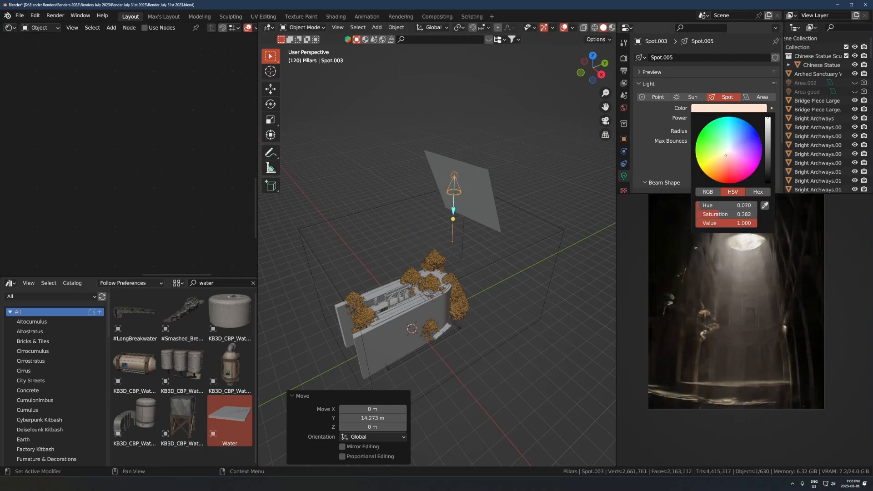
{"action": "left_click_drag", "start_coordinate": [728, 131], "coordinate": [737, 131]}
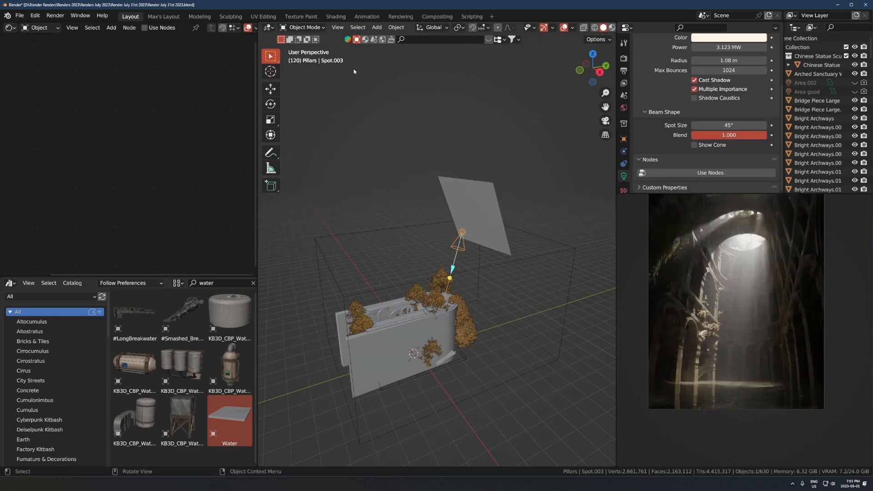
- Set the pivot point to the 3D cursor and place the cursor on the overgrown roof of the hall
{"action": "left_click", "coordinate": [459, 28]}
{"action": "left_click", "coordinate": [464, 47]}
{"action": "middle_click_drag", "start_coordinate": [405, 241], "coordinate": [425, 271]}
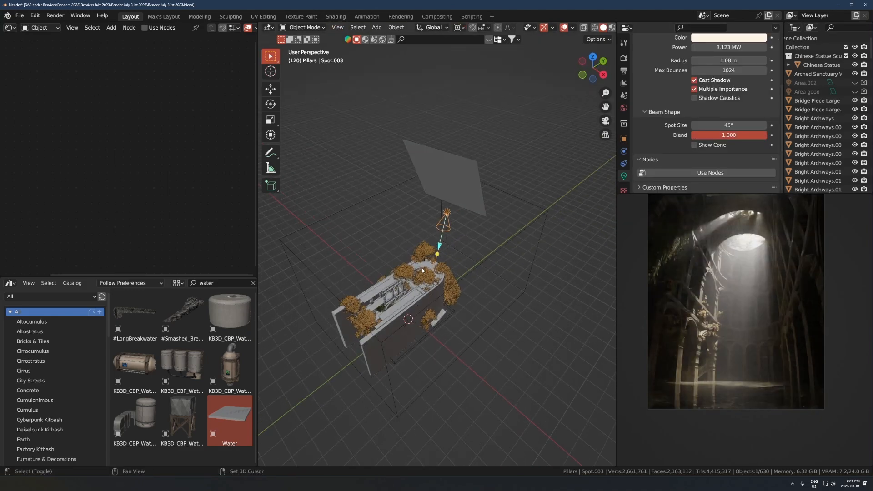
{"action": "right_click", "coordinate": [426, 272], "text": "shift"}
{"action": "key", "text": "r"}
{"action": "key", "text": "z"}
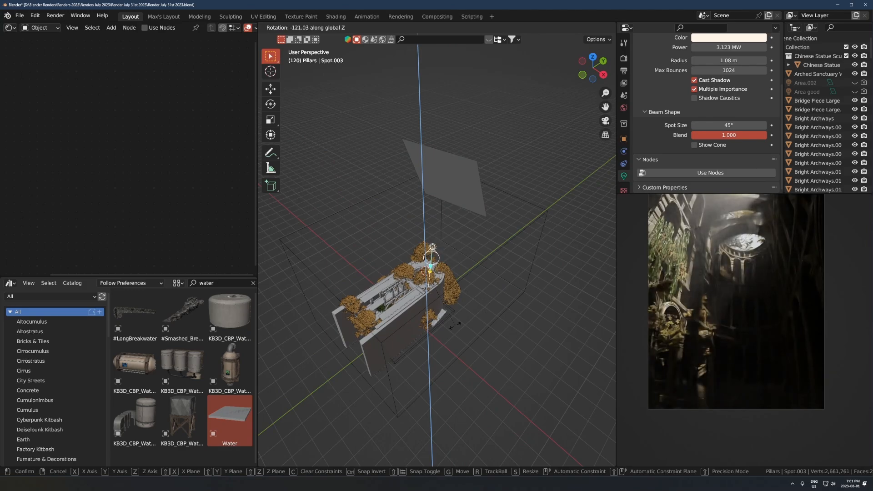
{"action": "right_click", "coordinate": [402, 228]}
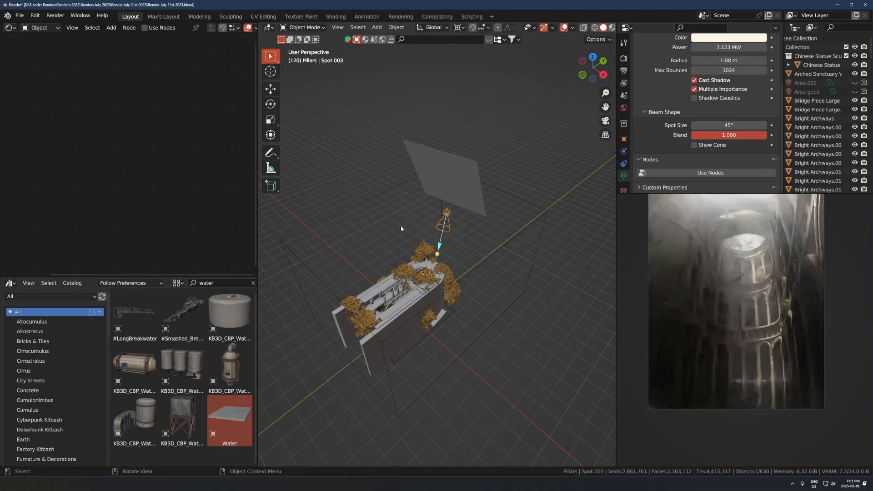
- Rotate the spot light -40.1° about Z around the 3D cursor and reposition it above the roof
{"action": "middle_click_drag", "start_coordinate": [401, 228], "coordinate": [448, 221]}
{"action": "key", "text": "r"}
{"action": "key", "text": "z"}
{"action": "left_click", "coordinate": [504, 340]}
{"action": "key", "text": "g"}
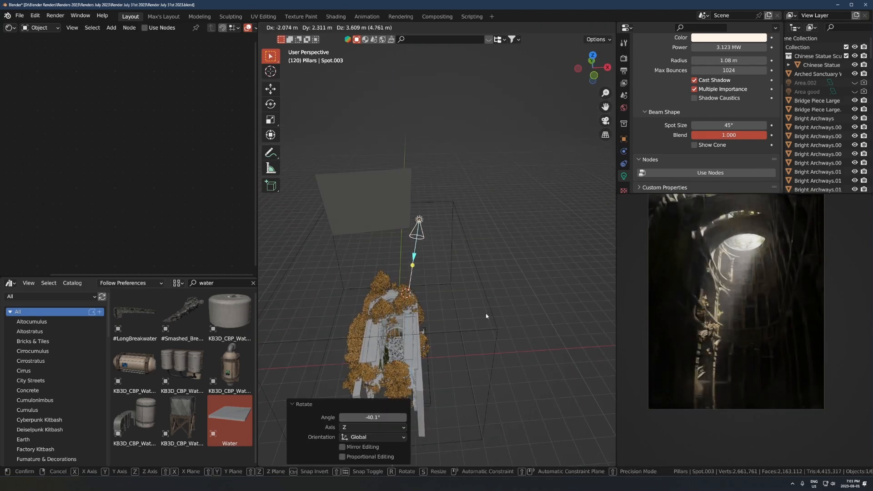
{"action": "left_click", "coordinate": [486, 314]}
- Rotate the spot light -10.3° in the view and shift it about -8 m along X and 1.4 m along Z
{"action": "middle_click_drag", "start_coordinate": [487, 314], "coordinate": [456, 281]}
{"action": "key", "text": "r"}
{"action": "left_click", "coordinate": [447, 268]}
{"action": "key", "text": "g"}
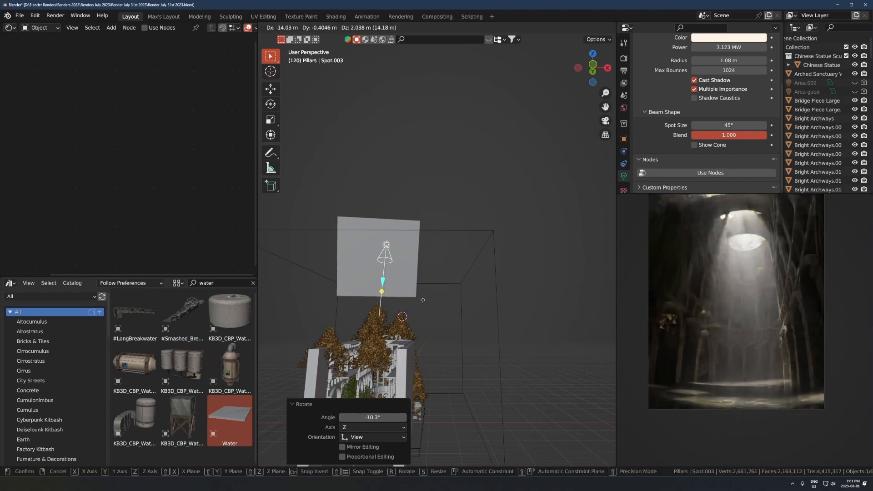
{"action": "left_click", "coordinate": [427, 303]}
{"action": "key", "text": "r"}
{"action": "key", "text": "r"}
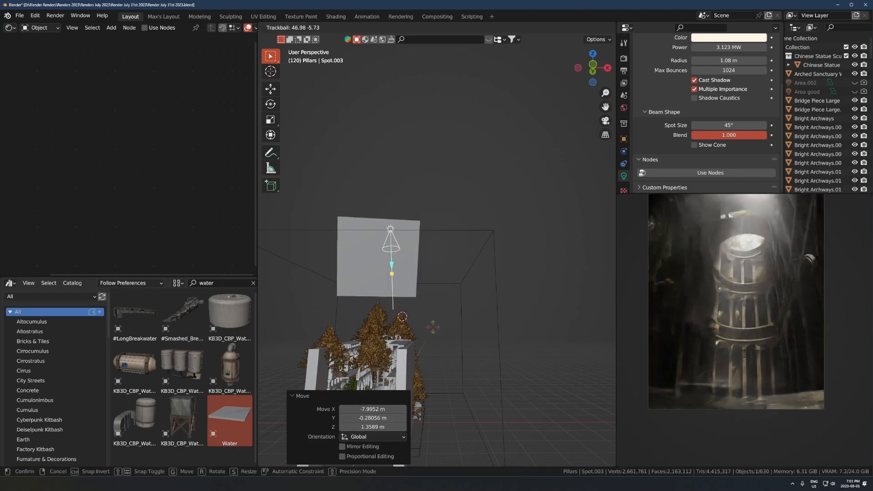
{"action": "right_click", "coordinate": [433, 326]}
- Move the spot light down close to the overgrown roof and trackball-rotate it by 28.6° and -1.15°
{"action": "middle_click_drag", "start_coordinate": [433, 327], "coordinate": [452, 289]}
{"action": "key", "text": "g"}
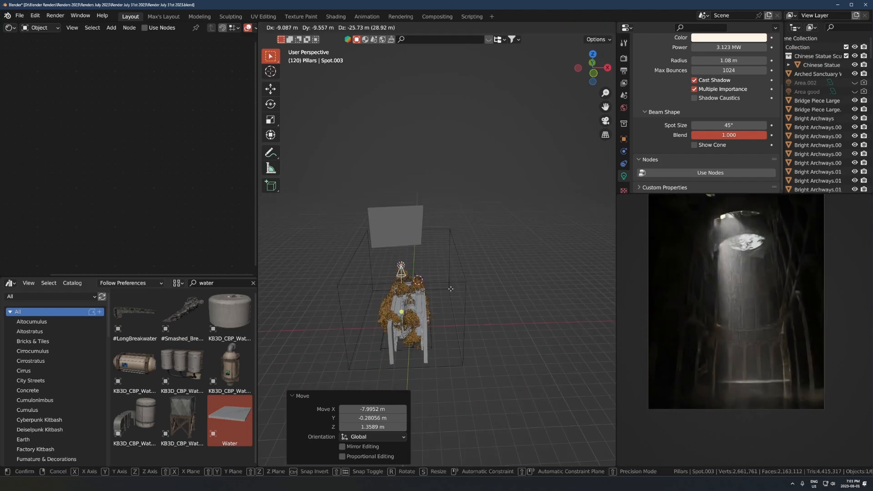
{"action": "left_click", "coordinate": [454, 273]}
{"action": "key", "text": "r"}
{"action": "key", "text": "r"}
{"action": "left_click", "coordinate": [445, 261]}
- Move the spot light 10.117 m along X and -1.5117 m along Y, and trackball-rotate it by -1.72° and 2.86°
{"action": "middle_click_drag", "start_coordinate": [445, 261], "coordinate": [442, 313]}
{"action": "key", "text": "g"}
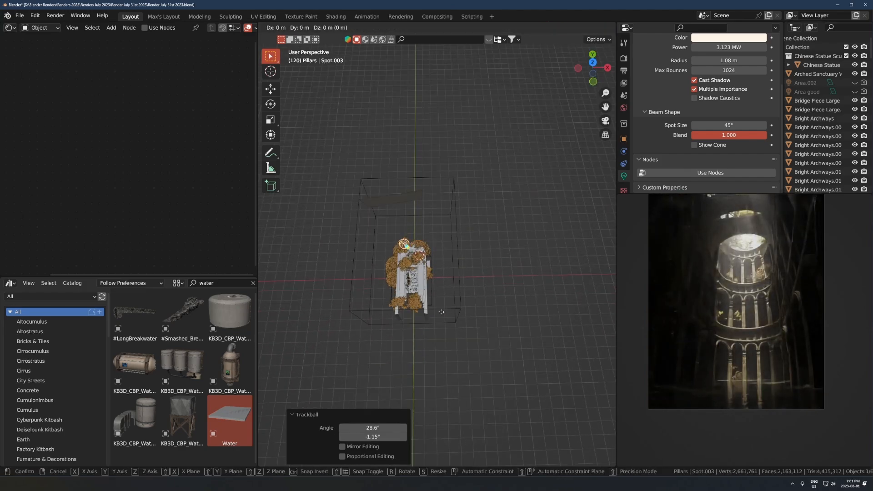
{"action": "key", "text": "shift+z"}
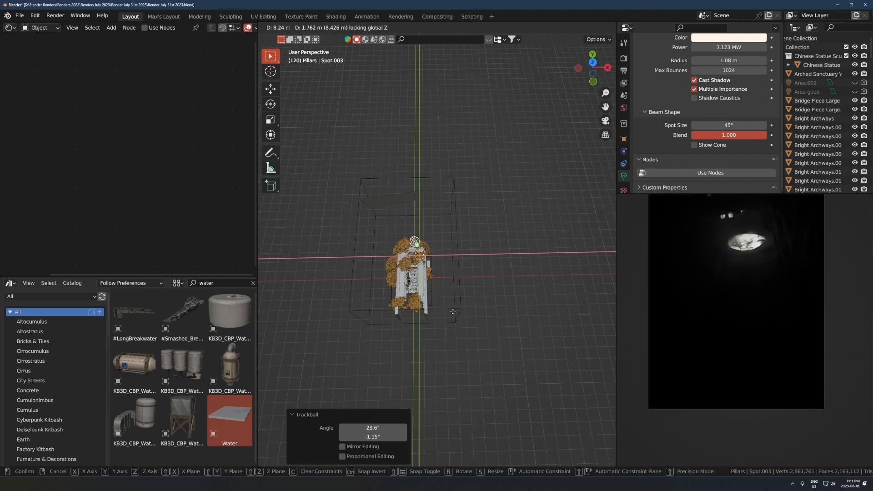
{"action": "left_click", "coordinate": [453, 312]}
{"action": "key", "text": "r"}
{"action": "key", "text": "r"}
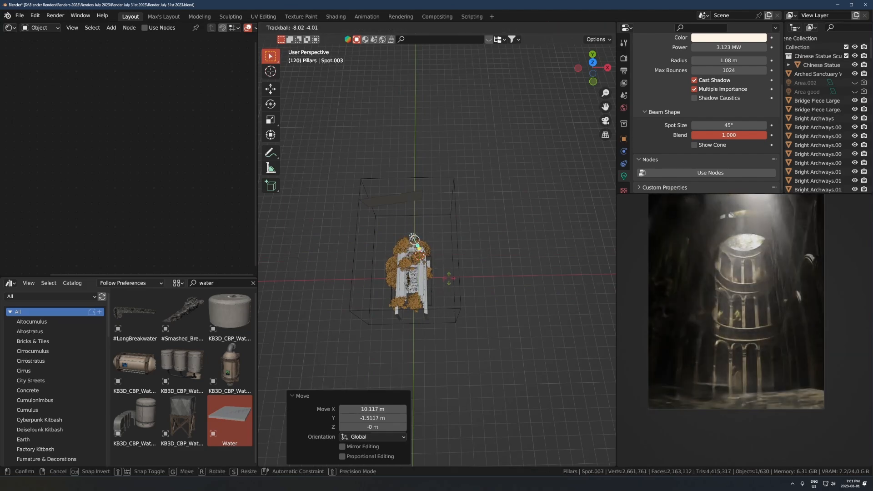
{"action": "left_click", "coordinate": [453, 283]}
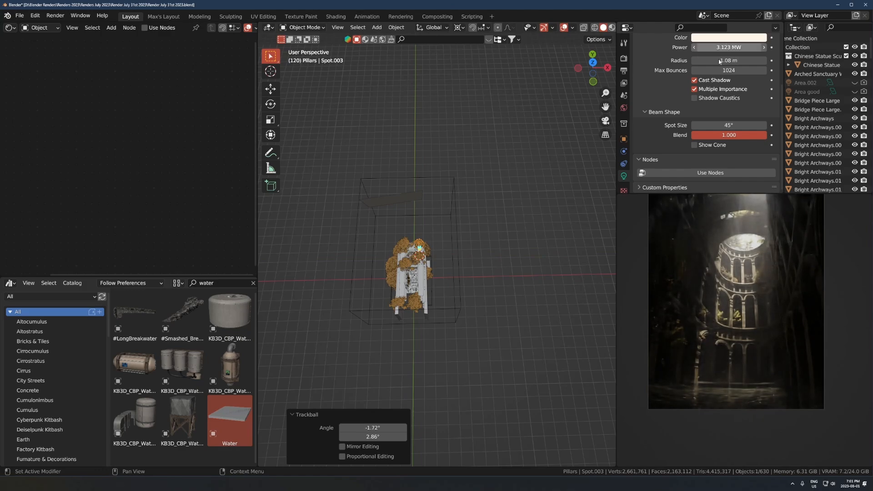
- Try a saturated yellow on the spot light and set its color to a medium blue
{"action": "scroll", "coordinate": [721, 68], "scroll_direction": "up", "scroll_amount": 4}
{"action": "left_click", "coordinate": [729, 109]}
{"action": "left_click_drag", "start_coordinate": [727, 153], "coordinate": [699, 165]}
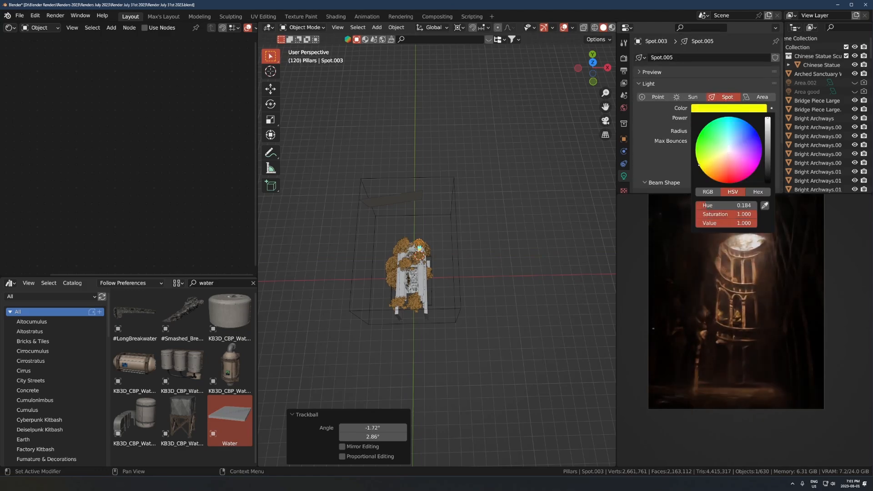
{"action": "mouse_move", "coordinate": [704, 129]}
{"action": "left_mouse_down"}
{"action": "mouse_move", "coordinate": [732, 124]}
{"action": "mouse_move", "coordinate": [743, 135]}
{"action": "left_mouse_up"}
- Hide the Spot.003 light and unhide the Area good light, leaving Area.002 hidden
{"action": "key", "text": "KP_Decimal"}
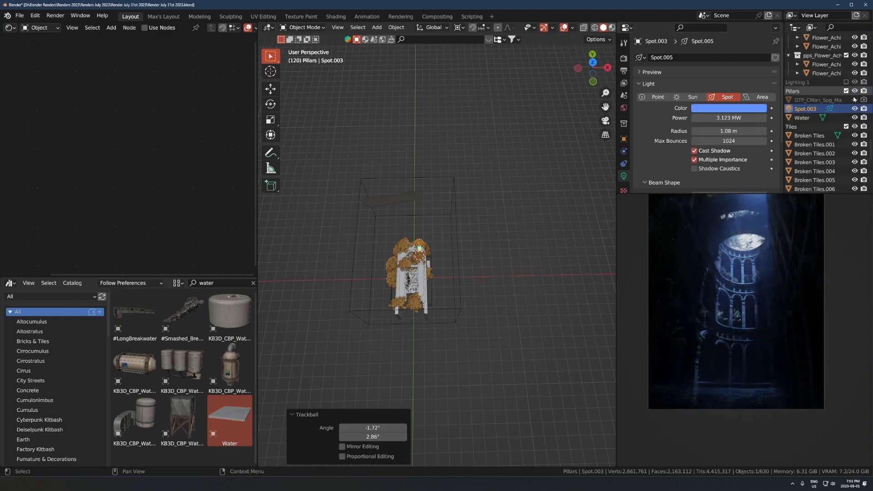
{"action": "left_click", "coordinate": [863, 108]}
{"action": "scroll", "coordinate": [846, 118], "scroll_direction": "up", "scroll_amount": 20}
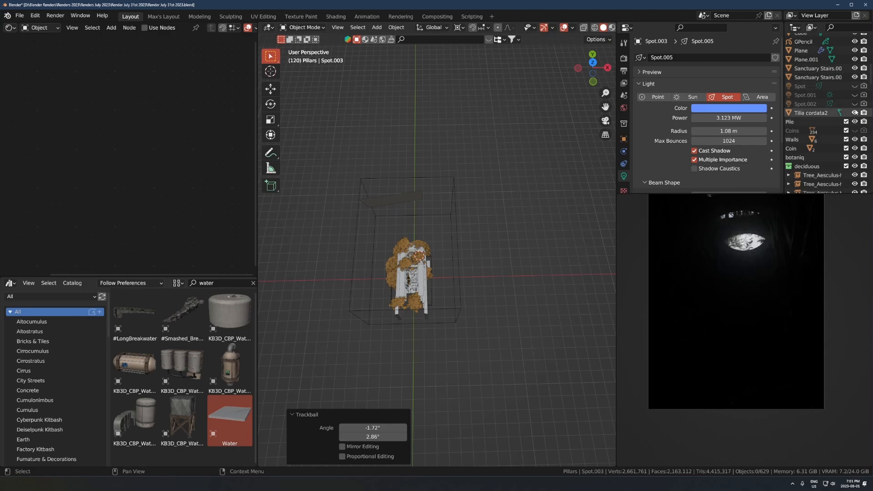
{"action": "scroll", "coordinate": [842, 119], "scroll_direction": "up", "scroll_amount": 5}
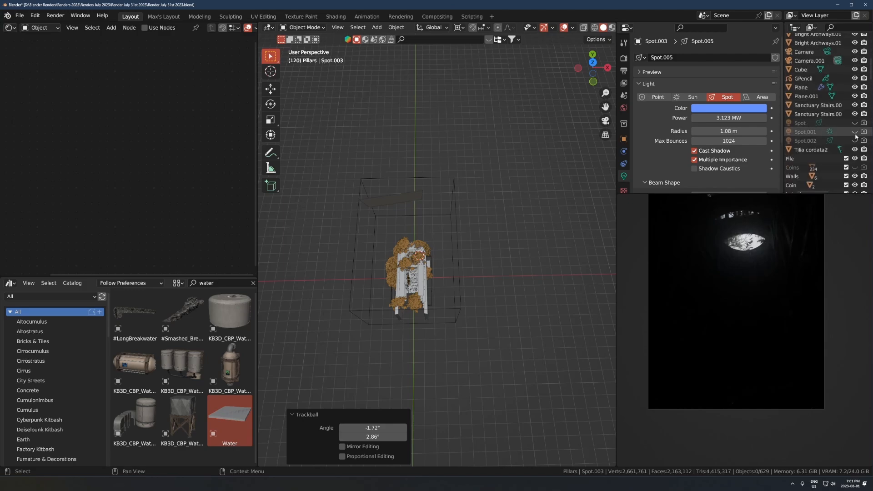
{"action": "scroll", "coordinate": [832, 111], "scroll_direction": "up", "scroll_amount": 15}
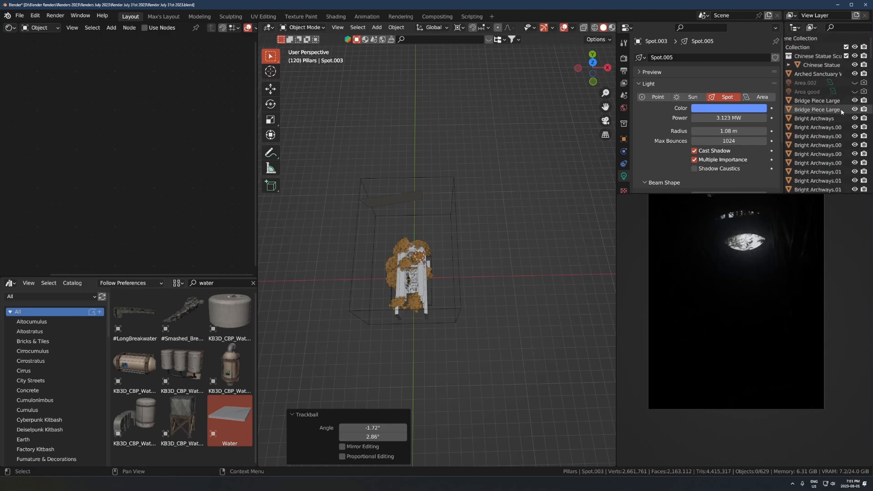
{"action": "left_click", "coordinate": [855, 83]}
{"action": "left_click", "coordinate": [855, 91]}
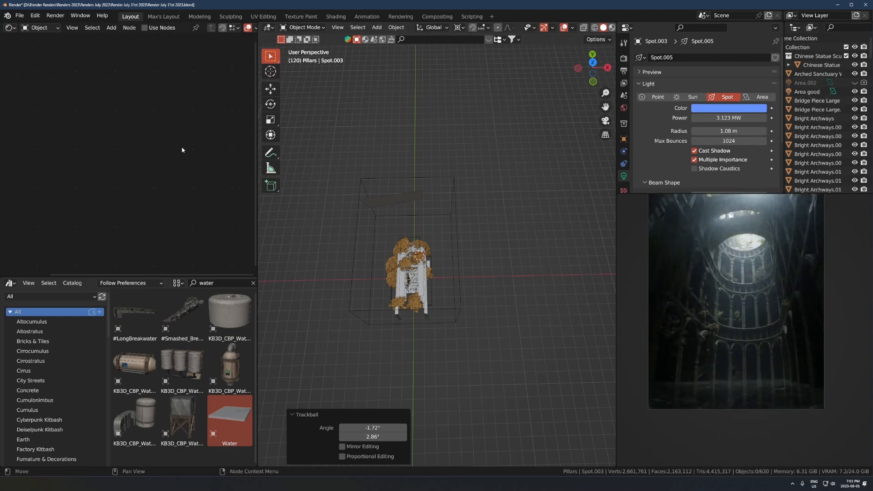
- Replace the Temple Stone Archway on the hall floor with the Temple Stairs.001 asset
{"action": "left_click", "coordinate": [53, 380]}
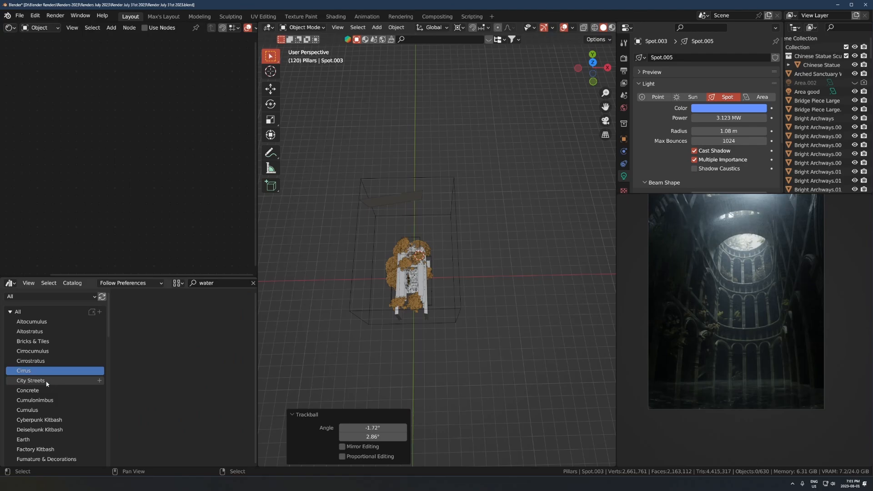
{"action": "left_click", "coordinate": [253, 283]}
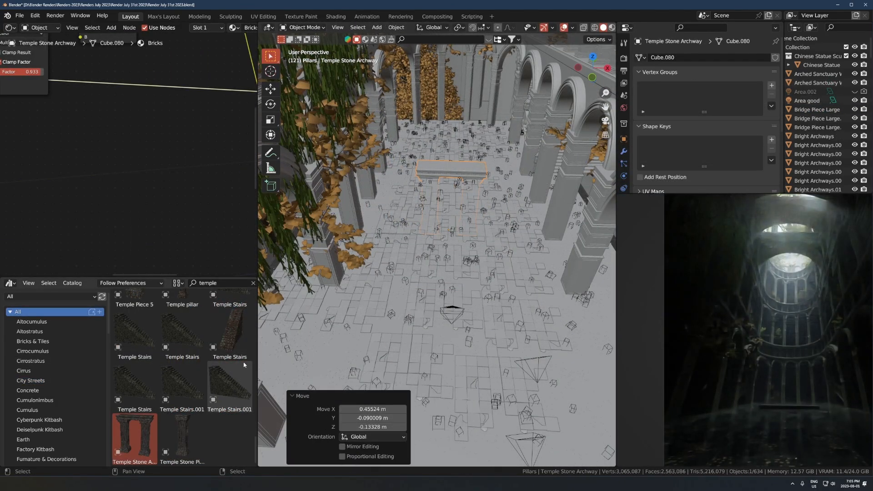
{"action": "key", "text": "x"}
{"action": "left_click", "coordinate": [473, 189]}
{"action": "left_click_drag", "start_coordinate": [230, 382], "coordinate": [448, 256]}
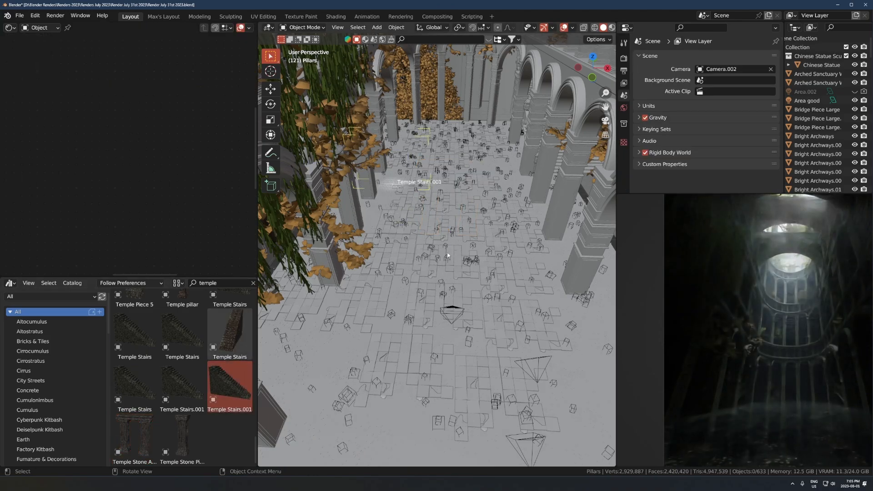
- Adjust the placed stairs' mesh scale along X and widen the mesh by a factor of 2 along Y
{"action": "middle_click_drag", "start_coordinate": [478, 185], "coordinate": [490, 154]}
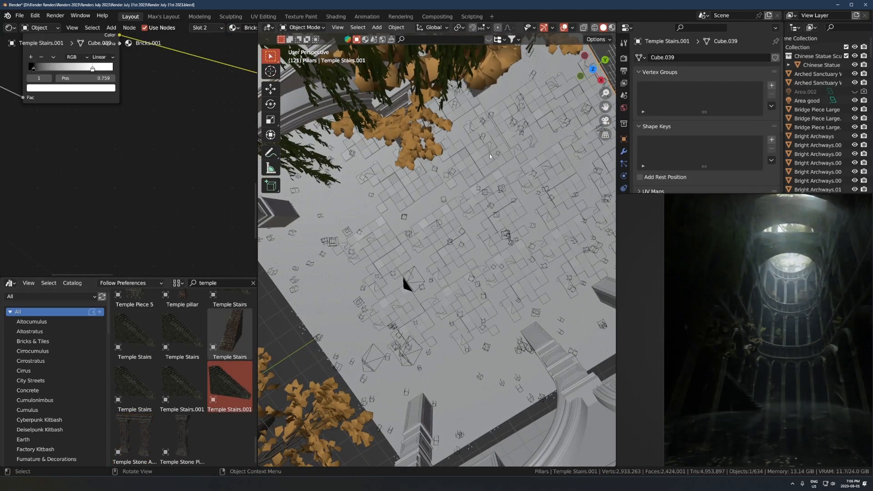
{"action": "scroll", "coordinate": [509, 217], "scroll_direction": "up", "scroll_amount": 3}
{"action": "key", "text": "KP_Decimal"}
{"action": "middle_click_drag", "start_coordinate": [449, 195], "coordinate": [399, 198]}
{"action": "scroll", "coordinate": [399, 198], "scroll_direction": "down", "scroll_amount": 4}
{"action": "key", "text": "Tab"}
{"action": "key", "text": "s"}
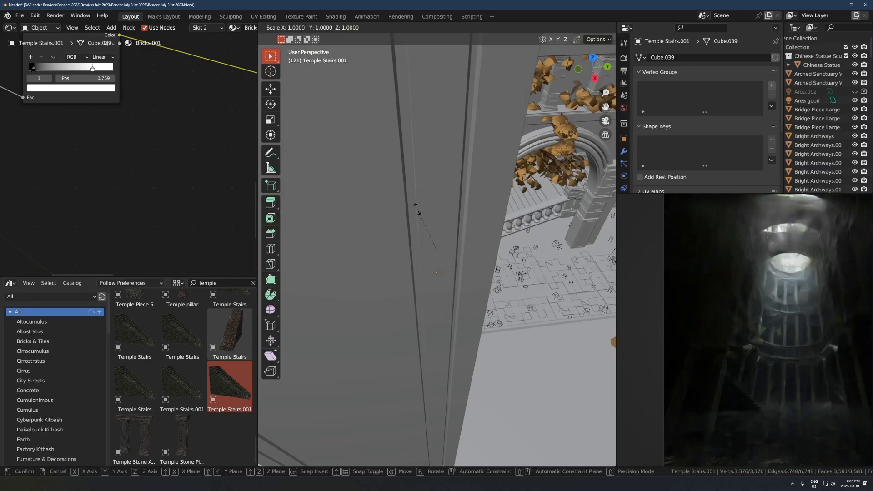
{"action": "key", "text": "x"}
{"action": "left_click", "coordinate": [491, 238]}
{"action": "scroll", "coordinate": [491, 246], "scroll_direction": "up", "scroll_amount": 4}
{"action": "key", "text": "s"}
{"action": "key", "text": "y"}
{"action": "left_click", "coordinate": [538, 238]}
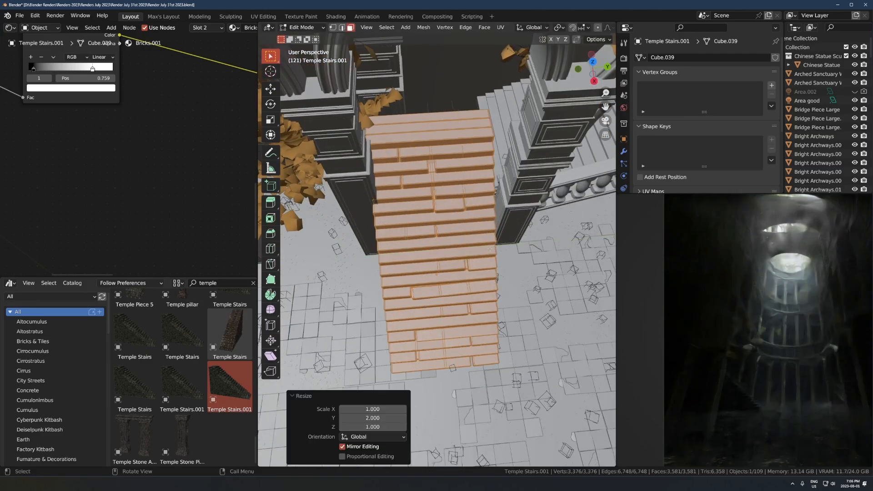
{"action": "key", "text": "Tab"}
{"action": "middle_click_drag", "start_coordinate": [489, 248], "coordinate": [482, 191]}
{"action": "key", "text": "s"}
{"action": "key", "text": "Escape"}
{"action": "key", "text": "Tab"}
{"action": "key", "text": "s"}
{"action": "key", "text": "z"}
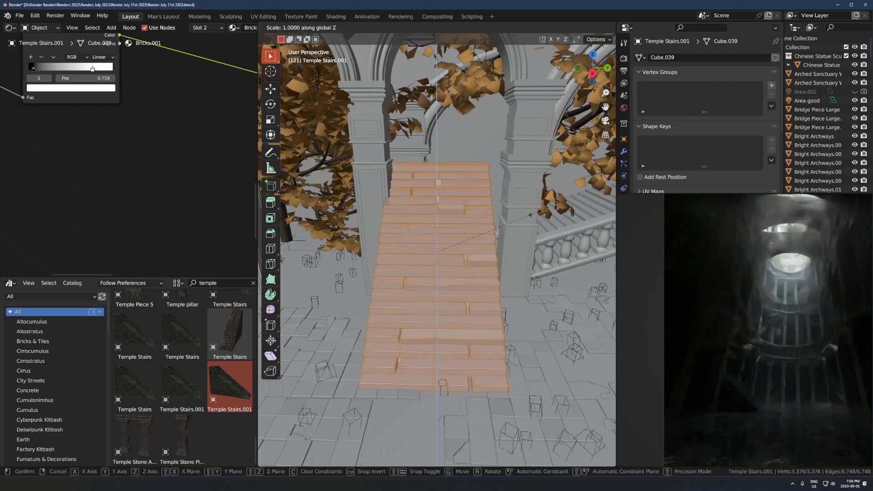
{"action": "key", "text": "Escape"}
{"action": "key", "text": "Tab"}
- Sink the stairs by moving them 0.39 m, 0.23 m and -0.97 m along X, Y and Z, and scale them 1.128 along Y
{"action": "key", "text": "g"}
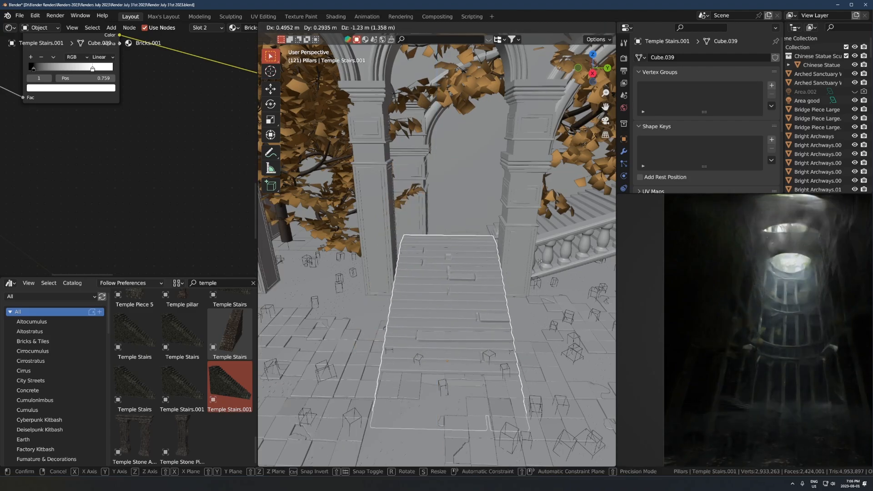
{"action": "left_click", "coordinate": [539, 243]}
{"action": "middle_click_drag", "start_coordinate": [504, 214], "coordinate": [499, 243]}
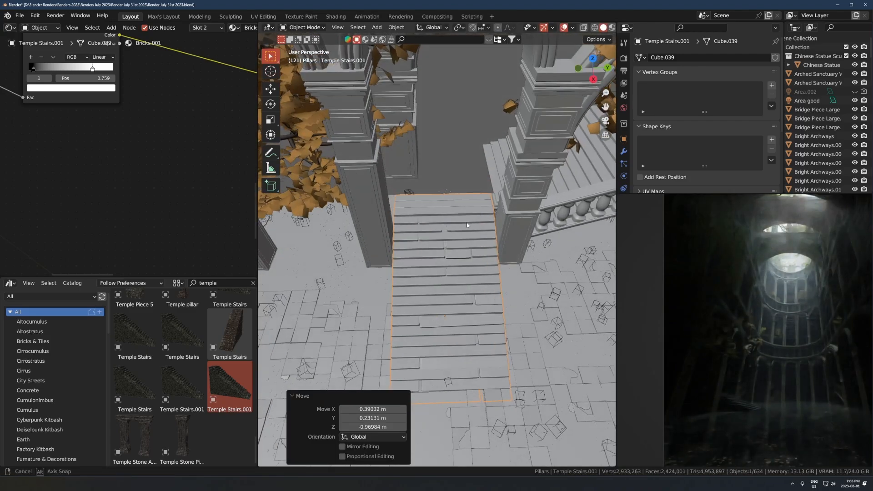
{"action": "scroll", "coordinate": [498, 247], "scroll_direction": "down", "scroll_amount": 1}
{"action": "key", "text": "s"}
{"action": "key", "text": "y"}
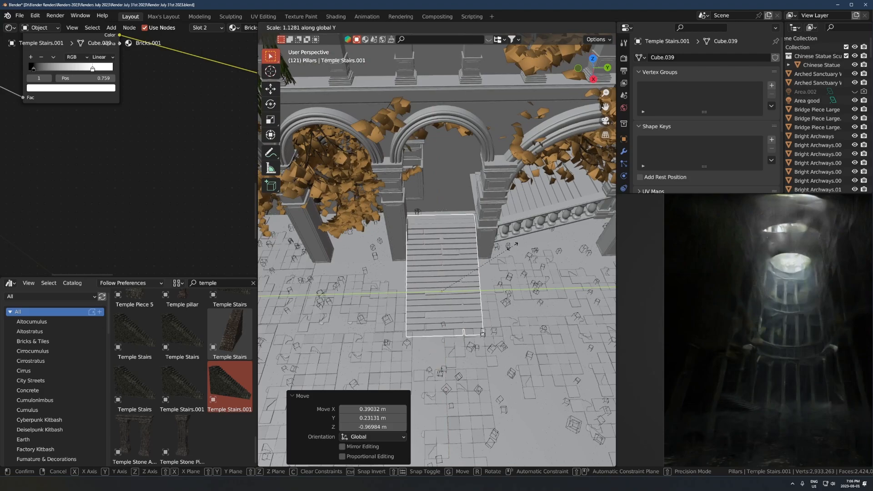
{"action": "left_click", "coordinate": [516, 245]}
- Duplicate the stairs about -4 m along Y beneath the neighbouring arch
{"action": "key", "text": "shift+d"}
{"action": "key", "text": "y"}
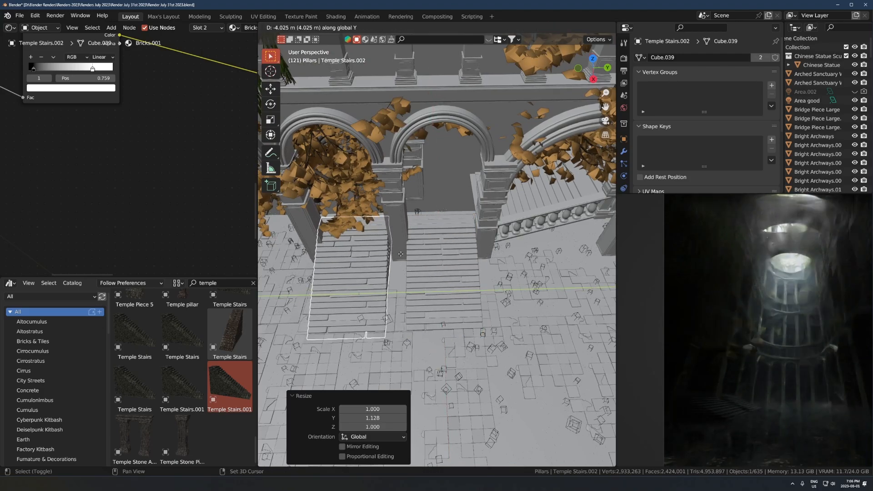
{"action": "left_click", "coordinate": [444, 253]}
- Select both stair flights and duplicate them about -7.8 m along Y beneath the next two arches
{"action": "left_click", "coordinate": [445, 252], "text": "shift"}
{"action": "scroll", "coordinate": [394, 248], "scroll_direction": "down", "scroll_amount": 4}
{"action": "scroll", "coordinate": [394, 248], "scroll_direction": "up", "scroll_amount": 4}
{"action": "middle_click_drag", "start_coordinate": [364, 251], "coordinate": [431, 257], "text": "shift"}
{"action": "key", "text": "shift+d"}
{"action": "key", "text": "y"}
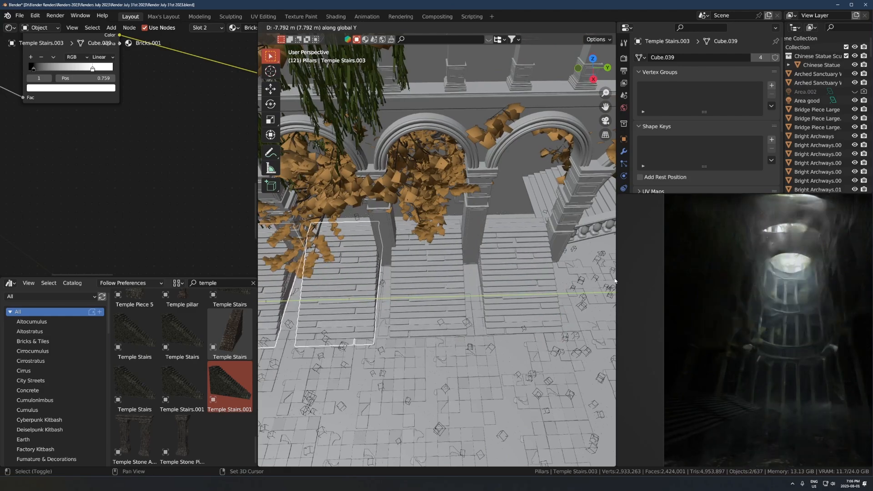
{"action": "left_click", "coordinate": [375, 282]}
- Make linked duplicates of three stair flights 7.922 m along X and mirror them with an X scale of -1
{"action": "middle_click_drag", "start_coordinate": [376, 282], "coordinate": [460, 204]}
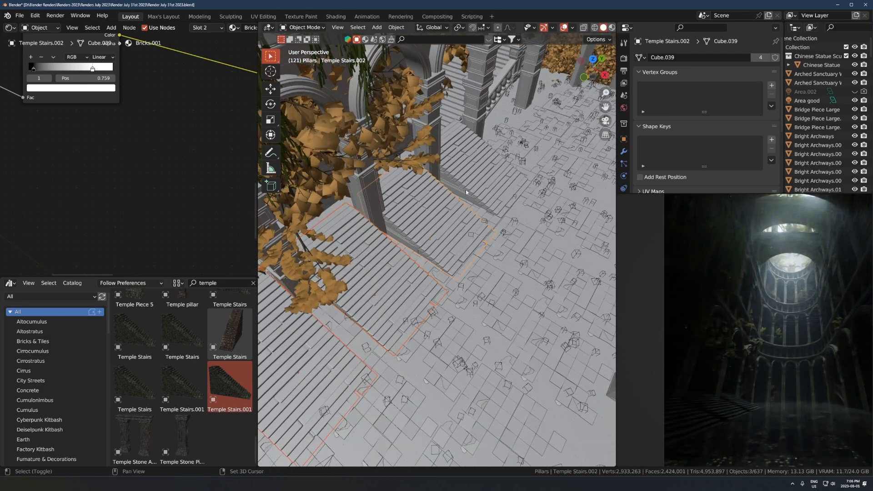
{"action": "left_click", "coordinate": [449, 233], "text": "shift"}
{"action": "middle_click_drag", "start_coordinate": [448, 233], "coordinate": [454, 203]}
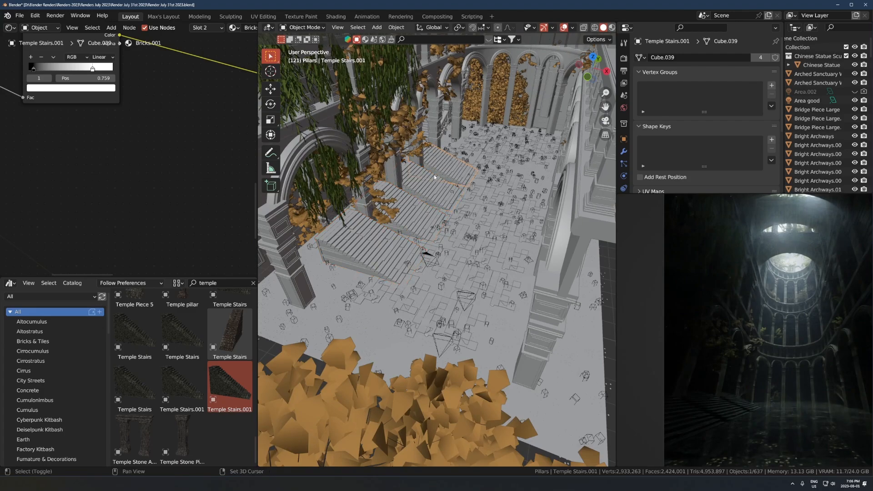
{"action": "left_click", "coordinate": [388, 250], "text": "shift"}
{"action": "scroll", "coordinate": [411, 259], "scroll_direction": "down", "scroll_amount": 3}
{"action": "key", "text": "alt+d"}
{"action": "key", "text": "x"}
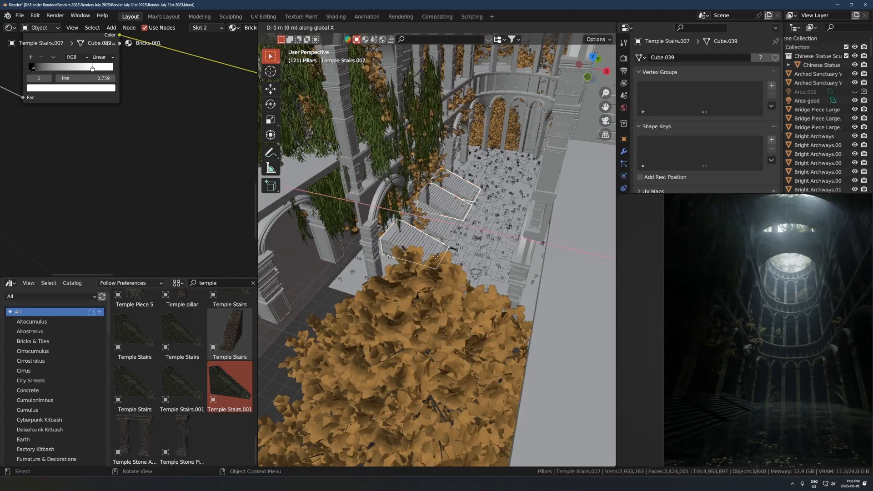
{"action": "left_click", "coordinate": [508, 271]}
{"action": "type", "text": "sx-1"}
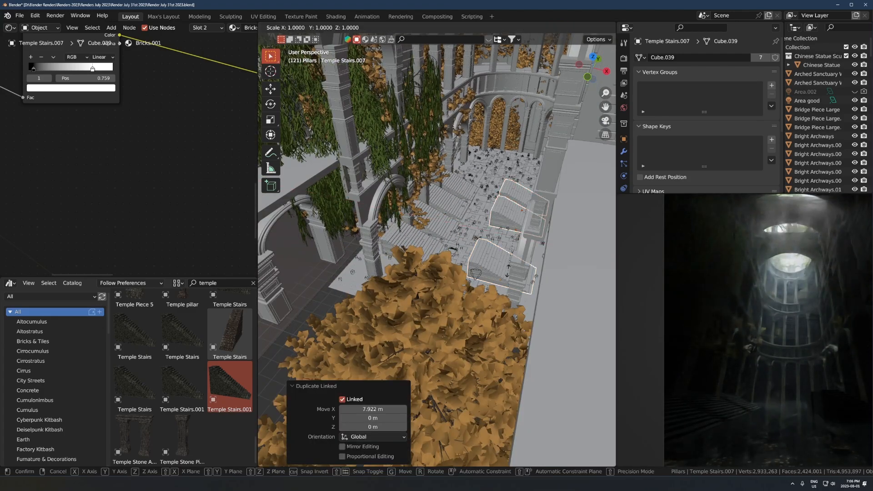
{"action": "key", "text": "Return"}
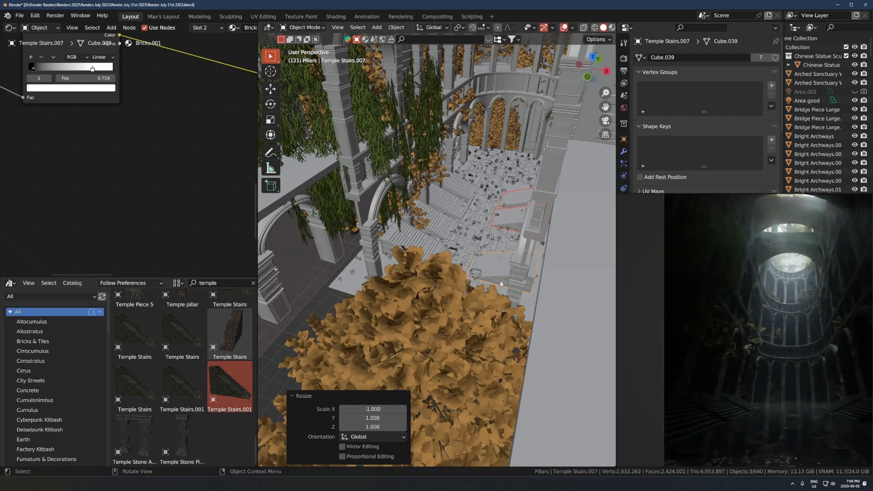
- Align the mirrored stairs from the top view by shifting them 0.065 m along X
{"action": "scroll", "coordinate": [501, 284], "scroll_direction": "up", "scroll_amount": 4}
{"action": "key", "text": "KP_7"}
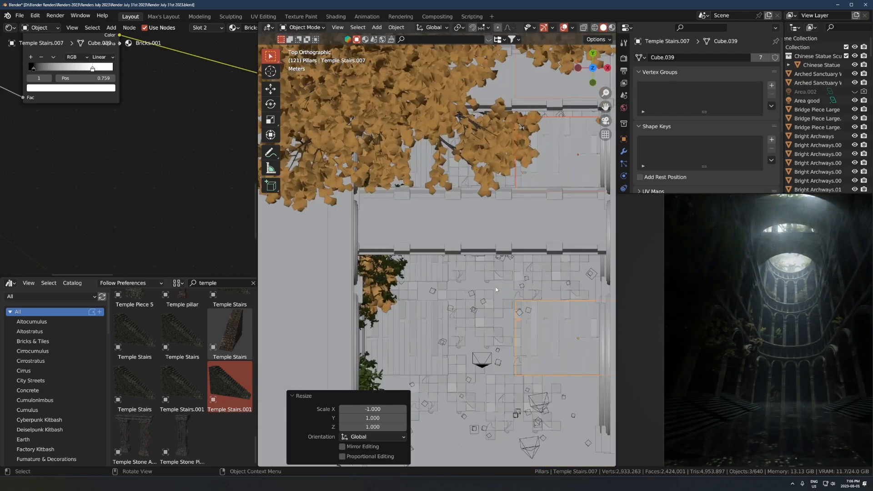
{"action": "key", "text": "g"}
{"action": "key", "text": "x"}
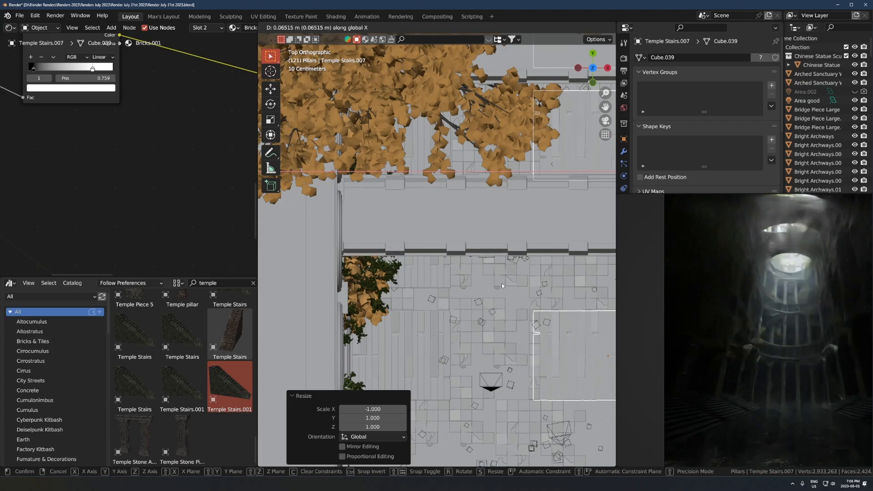
{"action": "left_click", "coordinate": [502, 283]}
- Slide the mirrored stairs along X while judging their placement through the camera
{"action": "key", "text": "KP_0"}
{"action": "middle_click_drag", "start_coordinate": [844, 368], "coordinate": [799, 364], "text": "shift"}
{"action": "scroll", "coordinate": [799, 366], "scroll_direction": "down", "scroll_amount": 2}
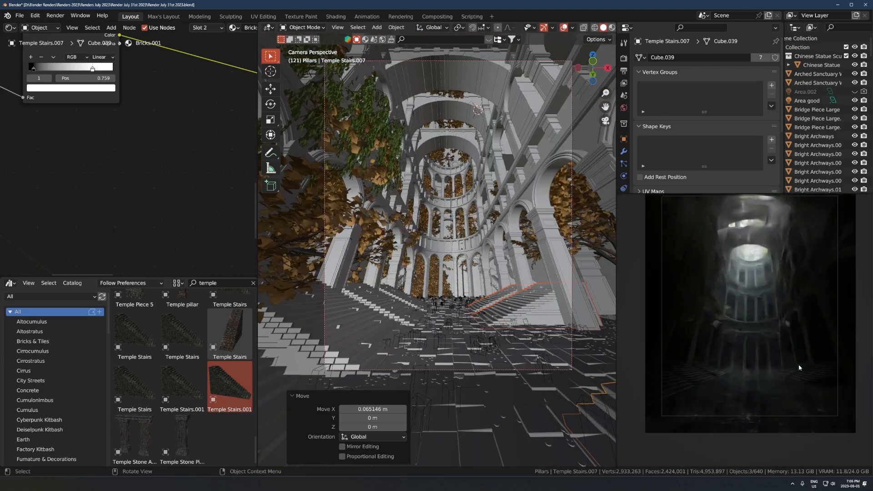
{"action": "scroll", "coordinate": [436, 270], "scroll_direction": "up", "scroll_amount": 3}
{"action": "key", "text": "g"}
{"action": "key", "text": "x"}
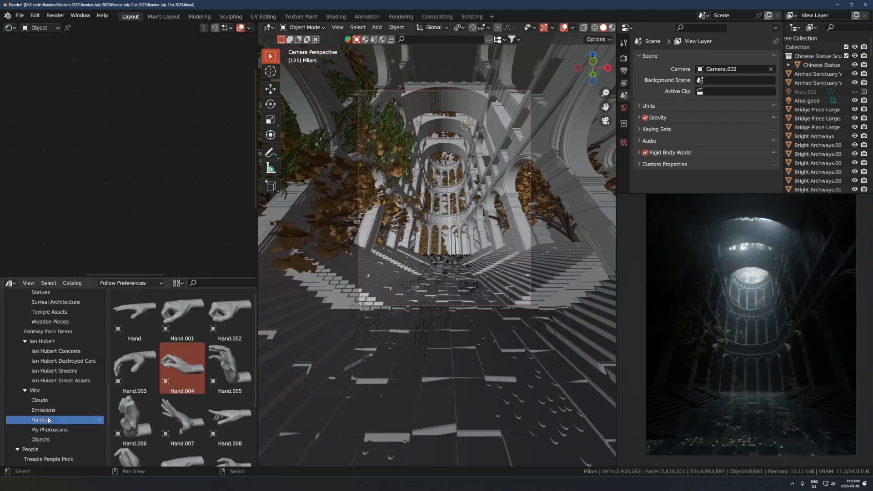
- Add a 2 m cube and snap it to the 3D cursor on the floor between the stair flights
{"action": "middle_click_drag", "start_coordinate": [386, 281], "coordinate": [427, 254]}
{"action": "key", "text": "shift+a"}
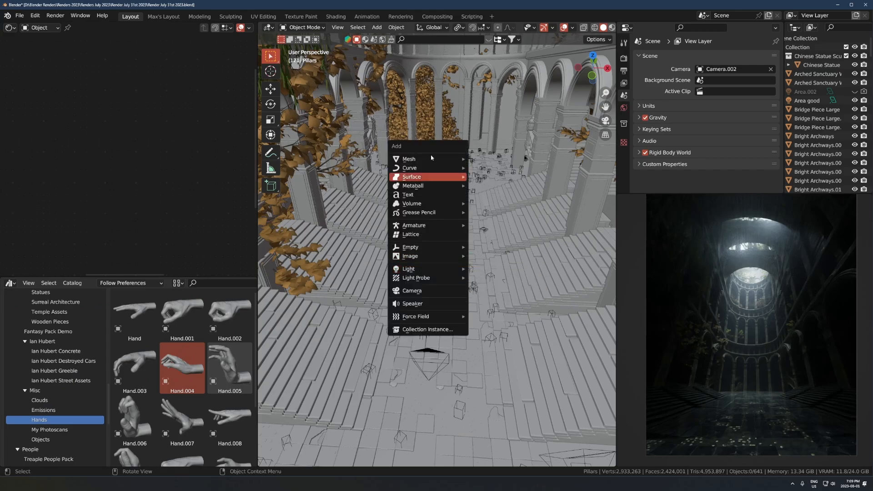
{"action": "mouse_move", "coordinate": [437, 159]}
{"action": "left_click", "coordinate": [479, 176]}
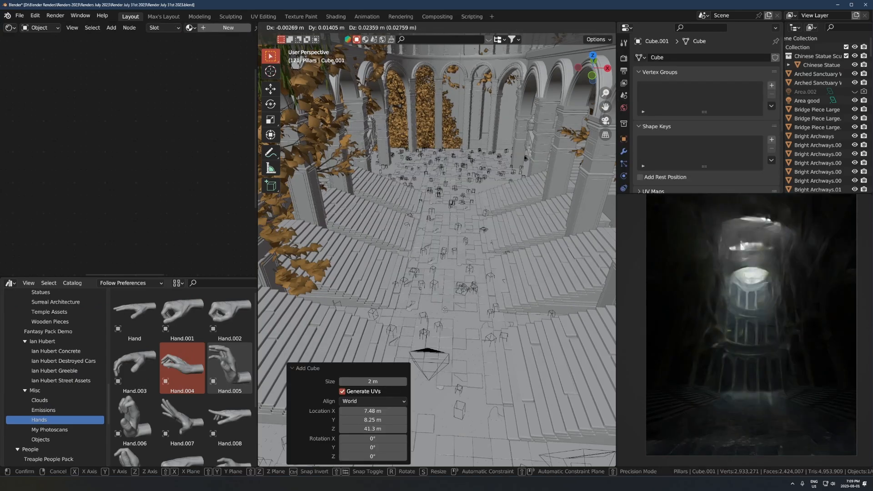
{"action": "key", "text": "shift+s"}
{"action": "left_click", "coordinate": [352, 267]}
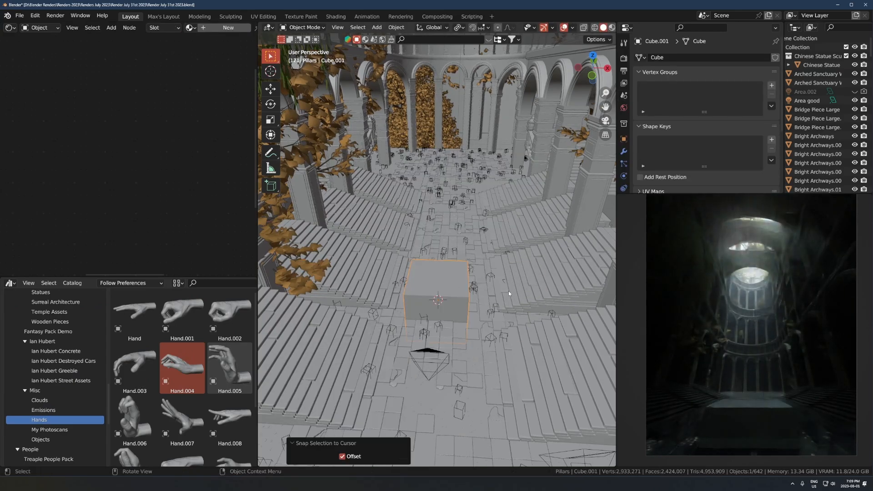
- Scale the new cube down along Z into a low block on the floor between the stair flights
{"action": "scroll", "coordinate": [509, 293], "scroll_direction": "down", "scroll_amount": 3}
{"action": "scroll", "coordinate": [513, 296], "scroll_direction": "up", "scroll_amount": 2}
{"action": "middle_click_drag", "start_coordinate": [509, 307], "coordinate": [477, 305]}
{"action": "key", "text": "s"}
{"action": "key", "text": "z"}
{"action": "left_click", "coordinate": [490, 299]}
- Lower the block's top face along Z to make a thinner base slab
{"action": "key", "text": "Tab"}
{"action": "left_click", "coordinate": [448, 277]}
{"action": "key", "text": "KP_Decimal"}
{"action": "key", "text": "g"}
{"action": "key", "text": "z"}
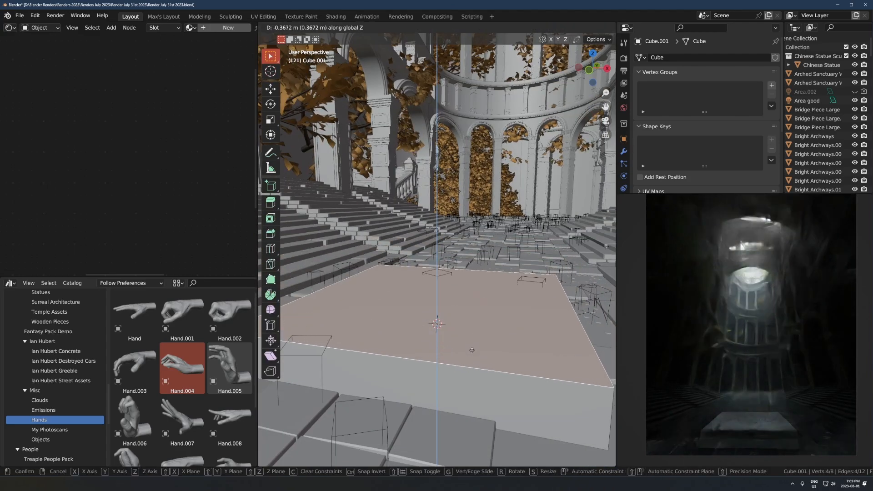
{"action": "left_click", "coordinate": [478, 318]}
- Stack smaller tiers on the slab by repeatedly insetting and extruding its top face, forming a stepped platform
{"action": "scroll", "coordinate": [500, 305], "scroll_direction": "down", "scroll_amount": 3}
{"action": "key", "text": "i"}
{"action": "key", "text": "e"}
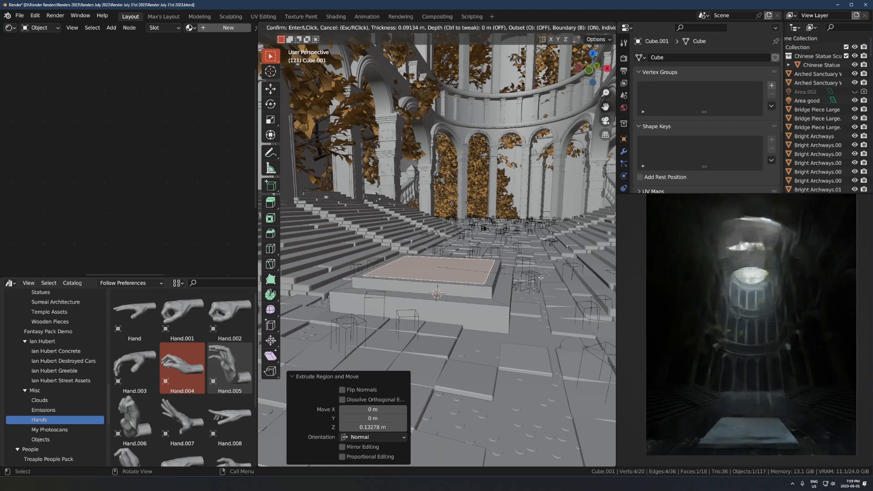
{"action": "left_click", "coordinate": [537, 264]}
{"action": "key", "text": "i"}
{"action": "left_click", "coordinate": [528, 265]}
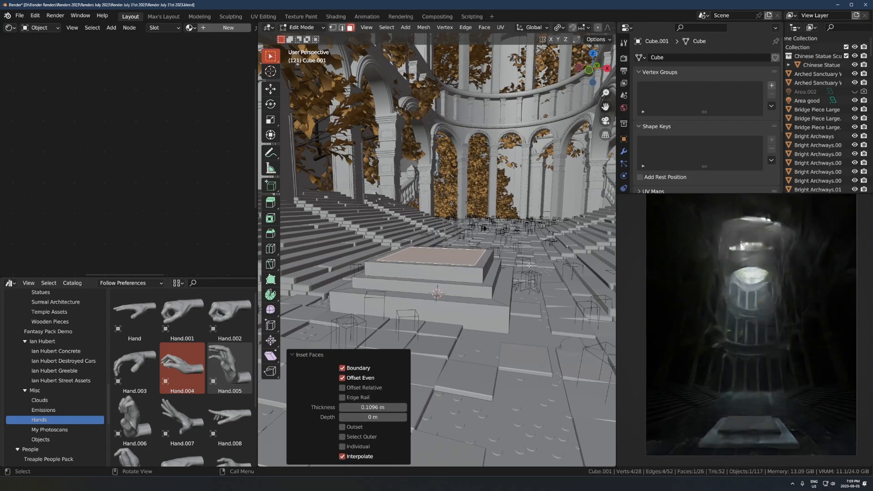
{"action": "key", "text": "e"}
{"action": "left_click", "coordinate": [528, 251]}
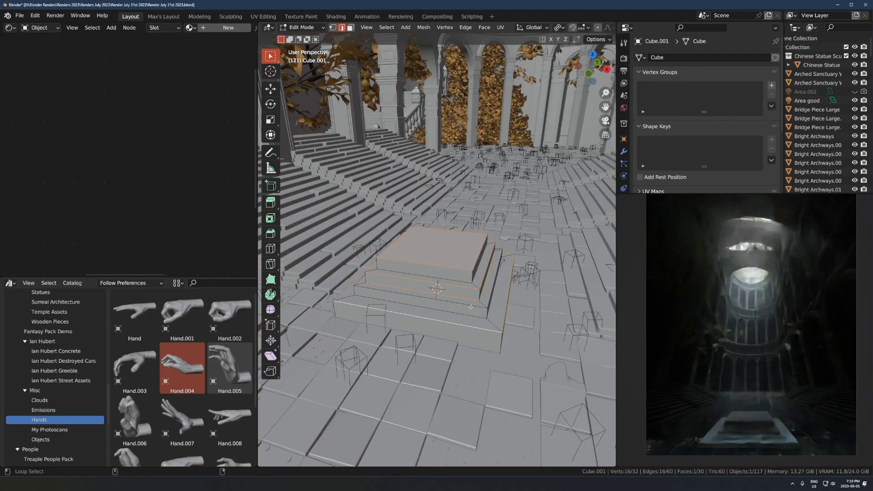
- Bevel the upper edge loops of all platform tiers by 0.0427 m using a custom profile
{"action": "key", "text": "ctrl+b"}
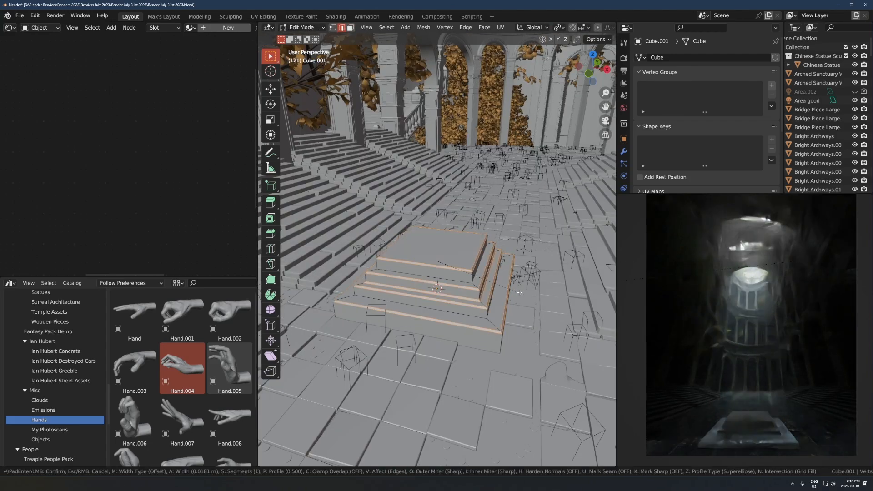
{"action": "left_click", "coordinate": [373, 341]}
{"action": "middle_click_drag", "start_coordinate": [436, 273], "coordinate": [437, 218]}
{"action": "scroll", "coordinate": [436, 219], "scroll_direction": "up", "scroll_amount": 3}
{"action": "left_click", "coordinate": [389, 457]}
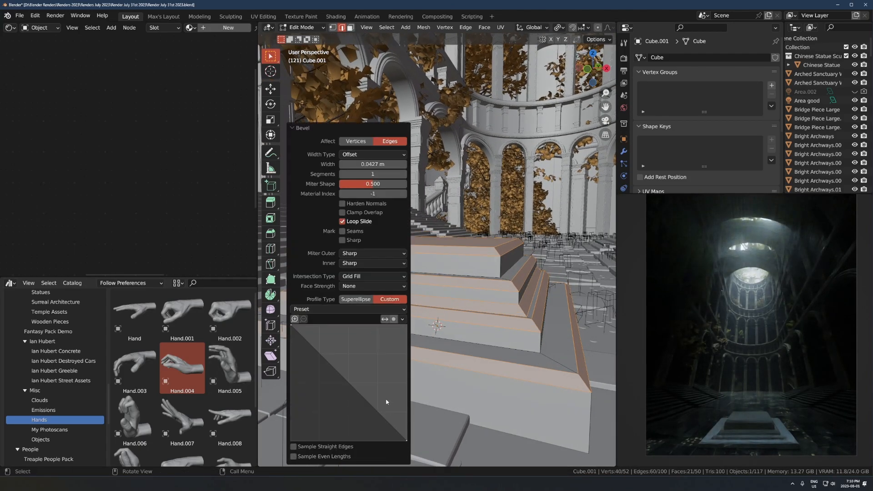
- Shape the bevel's custom profile into a wavy molding curve and set it to 8 segments
{"action": "left_click_drag", "start_coordinate": [329, 355], "coordinate": [350, 389]}
{"action": "left_click_drag", "start_coordinate": [369, 400], "coordinate": [378, 392]}
{"action": "left_click_drag", "start_coordinate": [370, 164], "coordinate": [400, 165]}
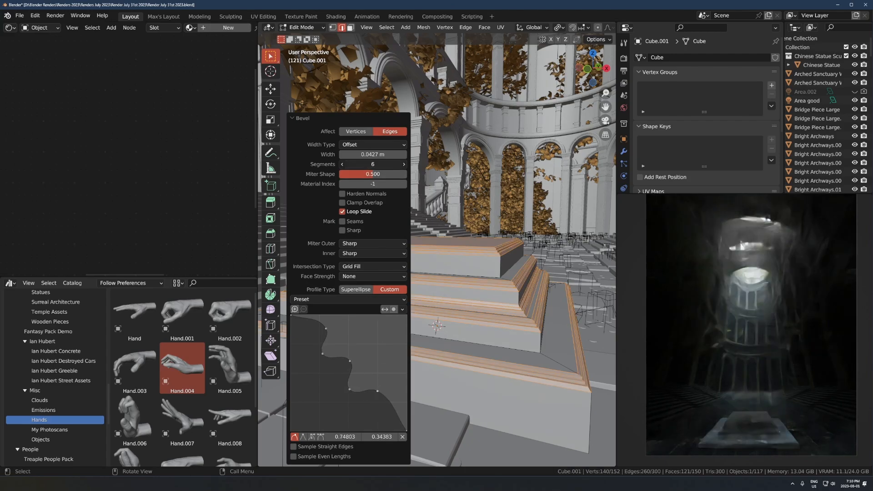
{"action": "left_click", "coordinate": [373, 165]}
{"action": "key", "text": "Return"}
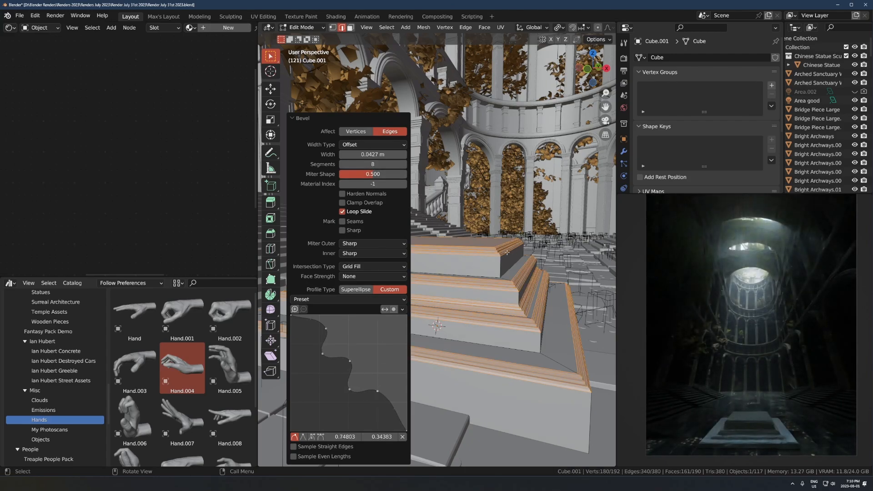
{"action": "middle_click_drag", "start_coordinate": [476, 255], "coordinate": [508, 325]}
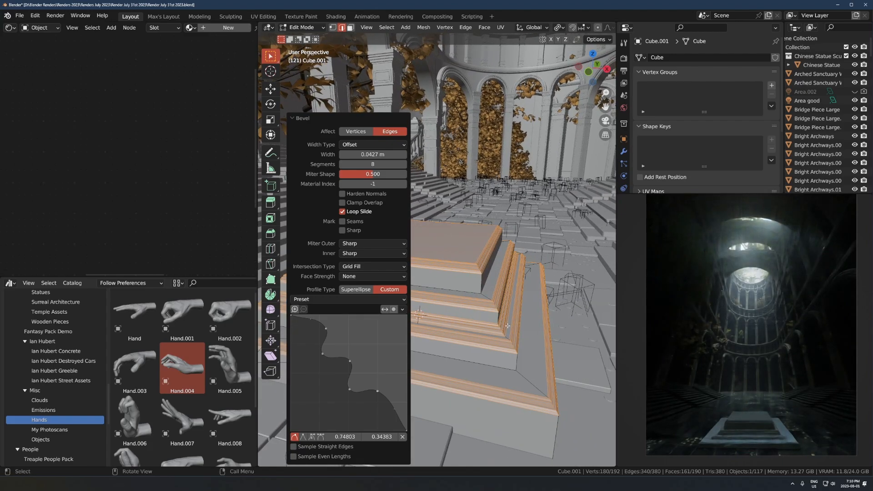
{"action": "key", "text": "Caps_Lock"}
{"action": "scroll", "coordinate": [509, 336], "scroll_direction": "down", "scroll_amount": 2}
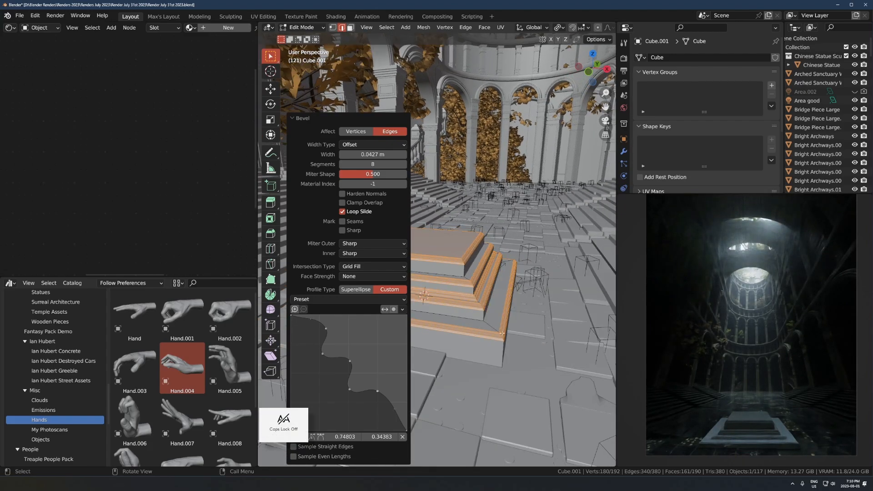
{"action": "key", "text": "Tab"}
- Try linking the Worn Stone material from the broken floor tiles to the stepped platform
{"action": "scroll", "coordinate": [500, 323], "scroll_direction": "down", "scroll_amount": 5}
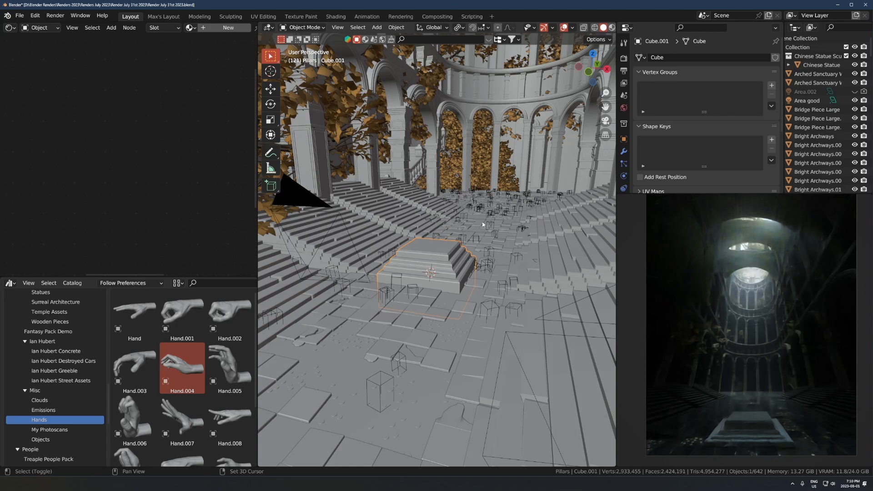
{"action": "left_click", "coordinate": [483, 224], "text": "shift"}
{"action": "key", "text": "ctrl+l"}
{"action": "mouse_move", "coordinate": [483, 224]}
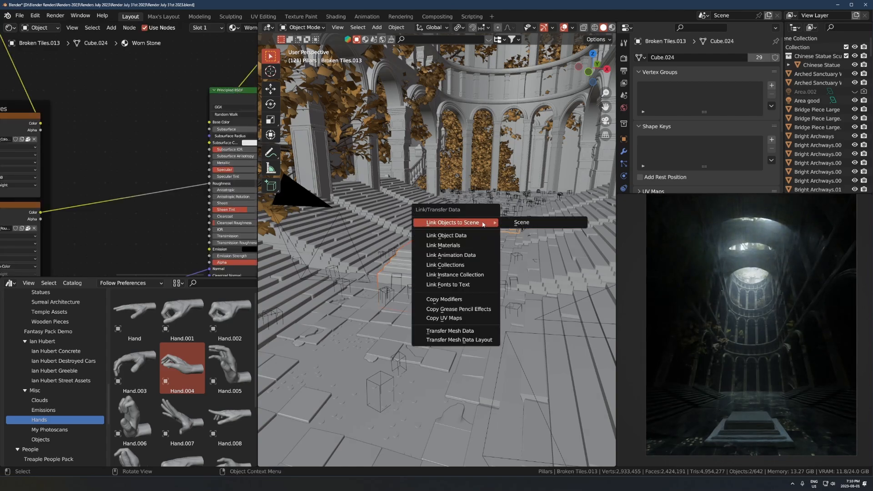
{"action": "left_click", "coordinate": [463, 246]}
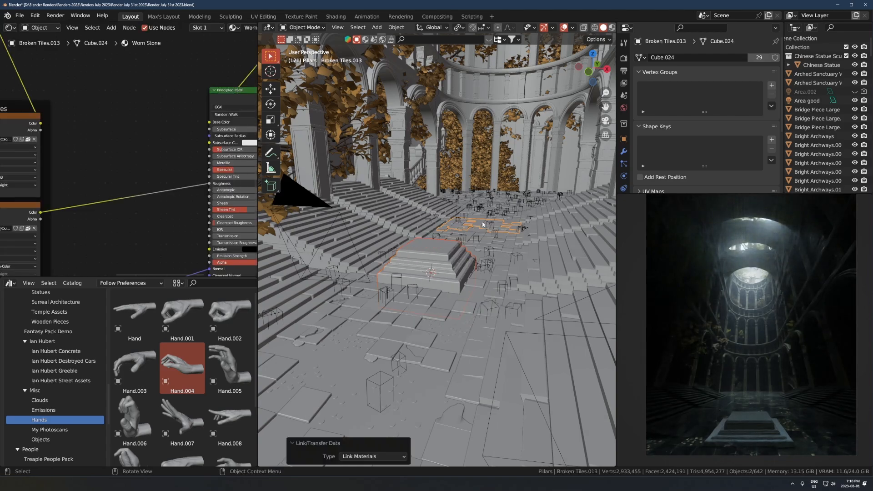
{"action": "left_click", "coordinate": [443, 263]}
{"action": "key", "text": "ctrl+z"}
- Link the material of the Bright Archways object to the stepped platform
{"action": "middle_click_drag", "start_coordinate": [756, 433], "coordinate": [777, 244], "text": "ctrl"}
{"action": "left_click", "coordinate": [433, 262]}
{"action": "left_click", "coordinate": [393, 215], "text": "shift"}
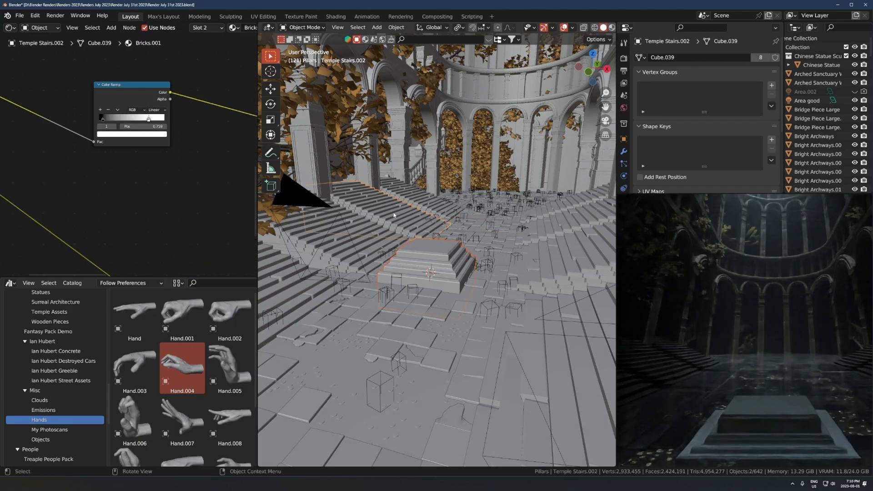
{"action": "left_click", "coordinate": [374, 166], "text": "shift"}
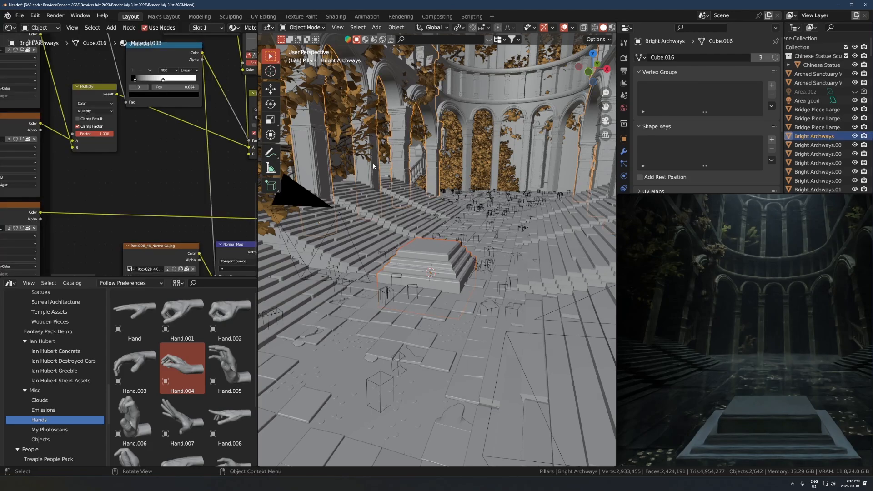
{"action": "key", "text": "ctrl+l"}
{"action": "left_click", "coordinate": [334, 187]}
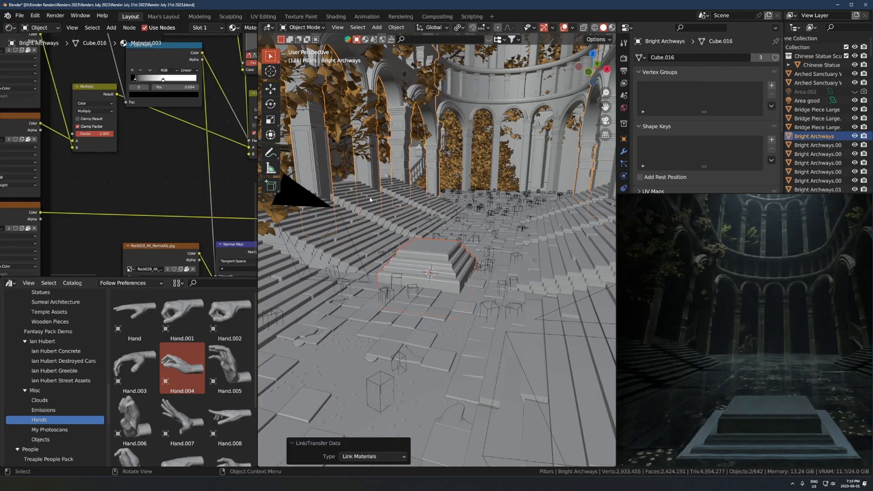
- Apply the platform's scale and UV-unwrap all of its faces
{"action": "left_click", "coordinate": [440, 270]}
{"action": "key", "text": "ctrl+a"}
{"action": "key", "text": "s"}
{"action": "key", "text": "Tab"}
{"action": "key", "text": "i"}
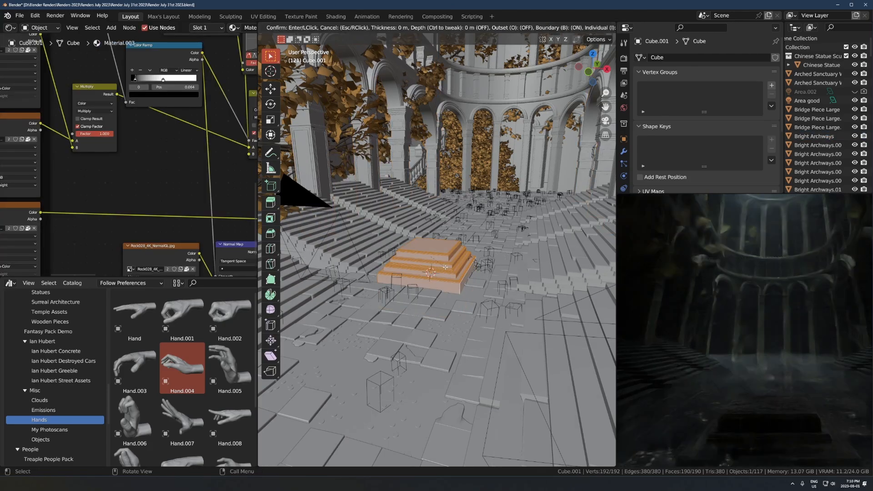
{"action": "right_click", "coordinate": [446, 270]}
{"action": "key", "text": "u"}
{"action": "left_click", "coordinate": [446, 269]}
{"action": "key", "text": "Tab"}
- Add an Array modifier to the platform and rotate the platform 90° about Z
{"action": "middle_click_drag", "start_coordinate": [451, 273], "coordinate": [469, 279]}
{"action": "left_click", "coordinate": [623, 152]}
{"action": "left_click", "coordinate": [655, 57]}
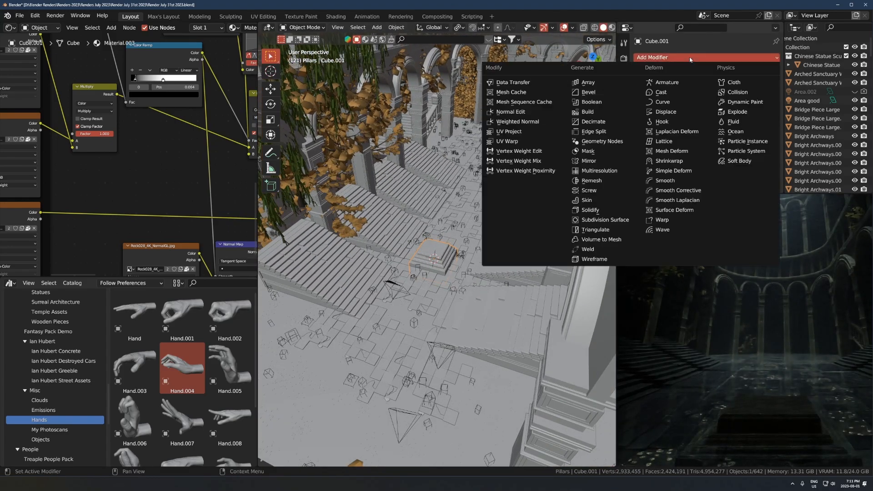
{"action": "left_click", "coordinate": [596, 73]}
{"action": "key", "text": "r"}
{"action": "key", "text": "z"}
{"action": "key", "text": "9"}
{"action": "key", "text": "0"}
{"action": "key", "text": "Return"}
- Set the array's relative offset X factor to 2 and its count to 4
{"action": "left_click", "coordinate": [729, 123]}
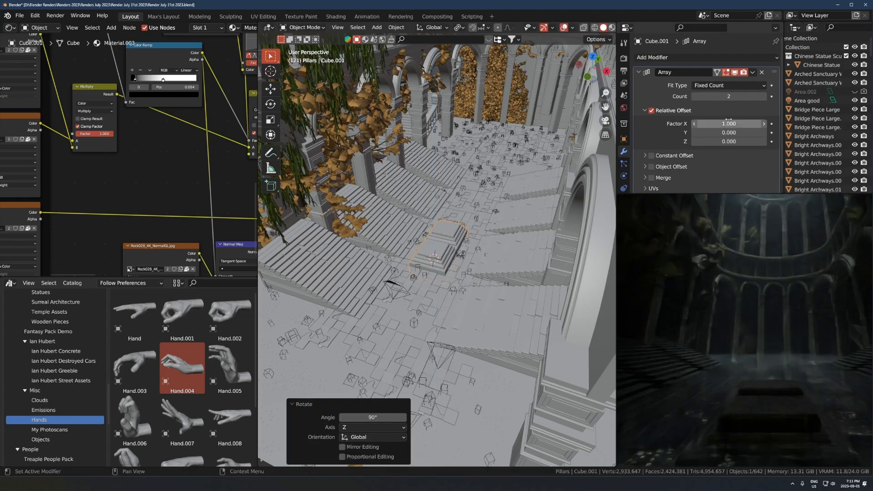
{"action": "type", "text": "2"}
{"action": "key", "text": "Return"}
{"action": "left_click", "coordinate": [763, 96]}
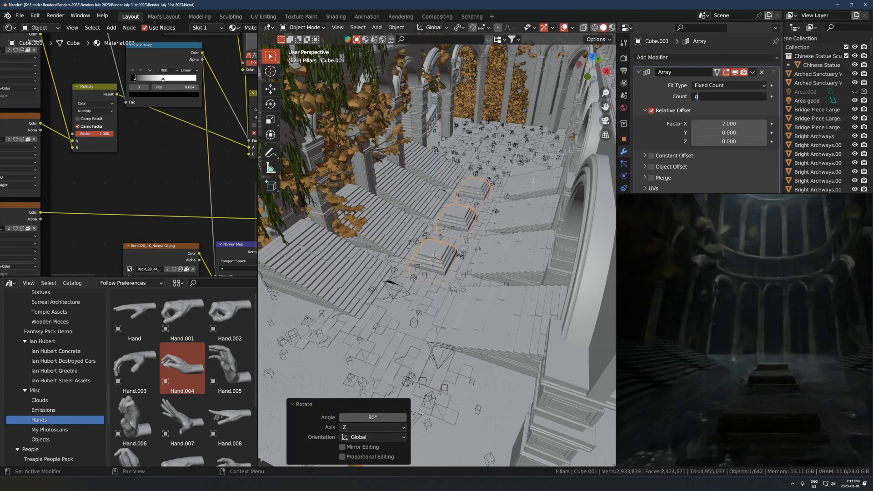
{"action": "left_click", "coordinate": [763, 96]}
- Move the arrayed platforms about 0.476 m along Y and scale them to 0.758 along Z
{"action": "key", "text": "g"}
{"action": "key", "text": "y"}
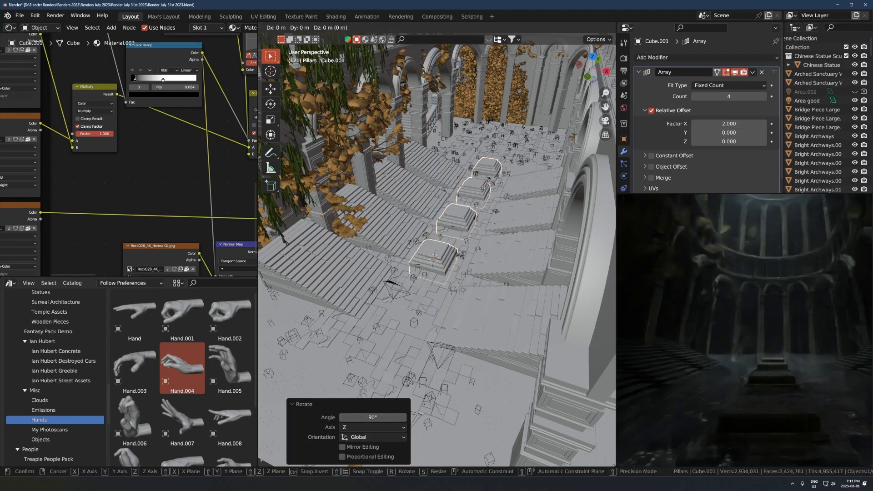
{"action": "left_click", "coordinate": [484, 186]}
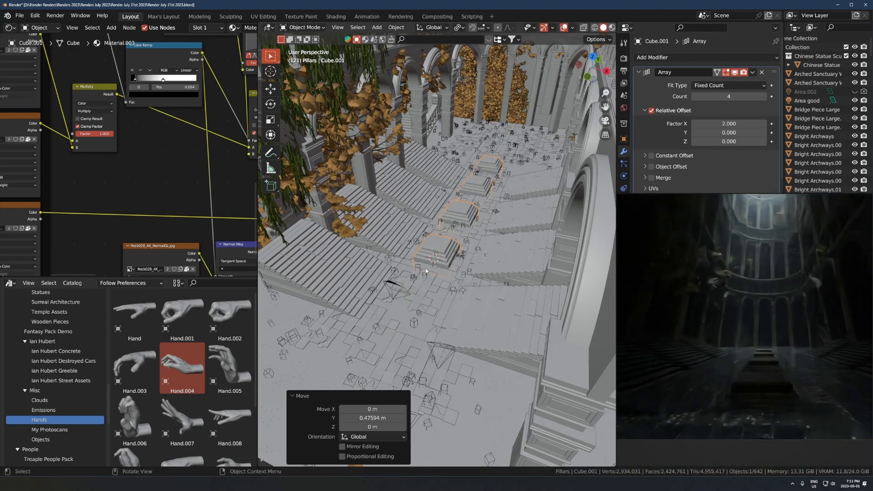
{"action": "scroll", "coordinate": [541, 247], "scroll_direction": "up", "scroll_amount": 3}
{"action": "key", "text": "s"}
{"action": "key", "text": "z"}
{"action": "left_click", "coordinate": [527, 239]}
- Set the array's relative X factor to 3 and adjust the platforms along Y and Z, finishing with a 0.036 m rise
{"action": "key", "text": "g"}
{"action": "key", "text": "z"}
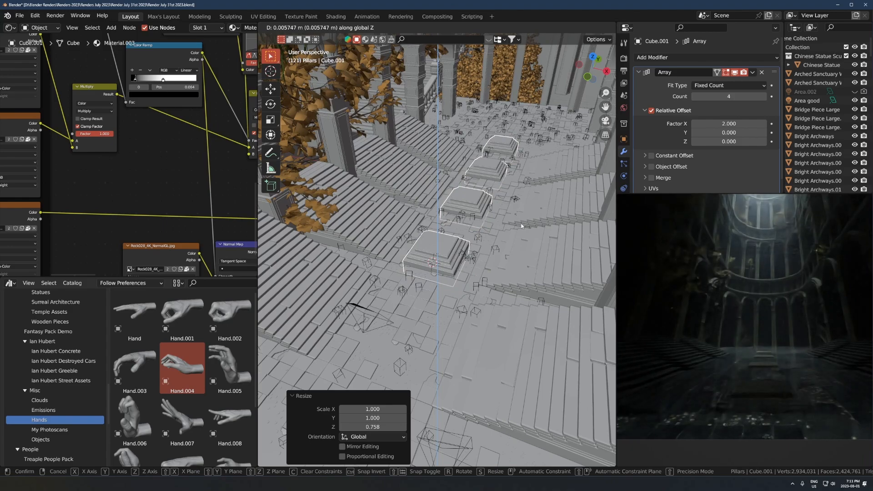
{"action": "left_click", "coordinate": [517, 236]}
{"action": "key", "text": "g"}
{"action": "key", "text": "y"}
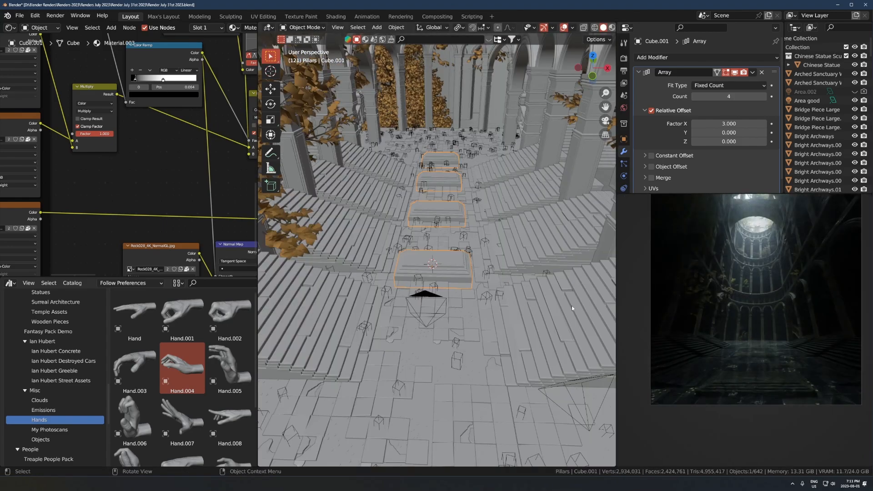
{"action": "key", "text": "g"}
{"action": "key", "text": "z"}
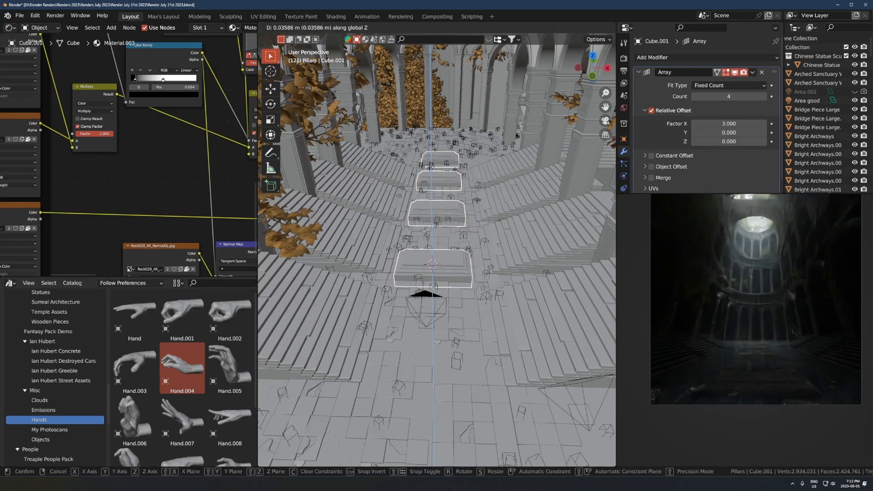
{"action": "left_click", "coordinate": [483, 288]}
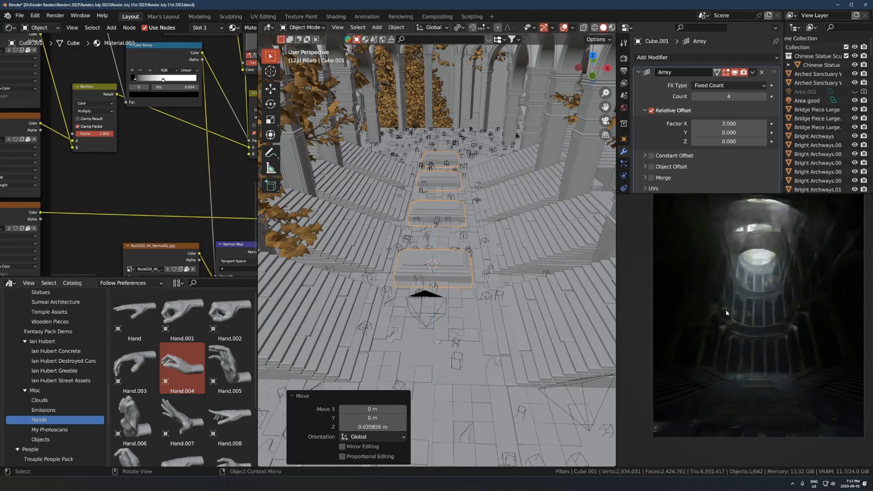
- Place the Robe asset from the Objects catalog on the central platforms and scale it to 0.755 in X and Y
{"action": "scroll", "coordinate": [187, 434], "scroll_direction": "down", "scroll_amount": 3}
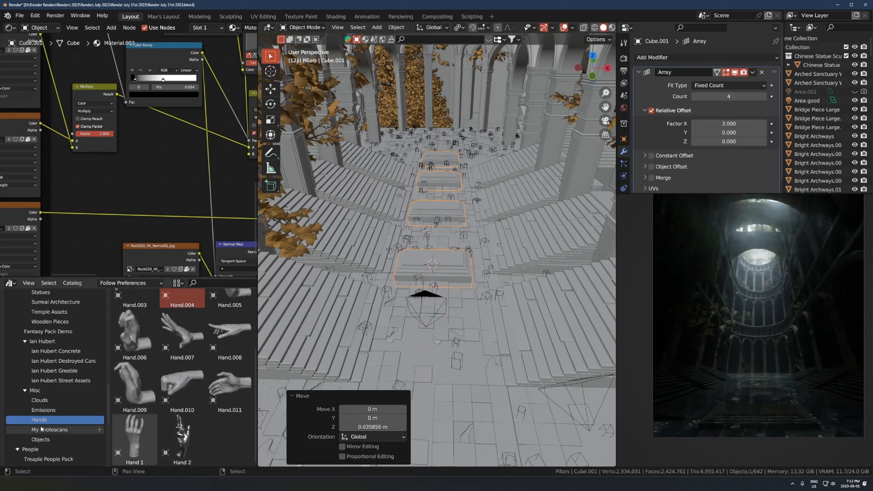
{"action": "left_click", "coordinate": [54, 439]}
{"action": "scroll", "coordinate": [67, 405], "scroll_direction": "down", "scroll_amount": 1}
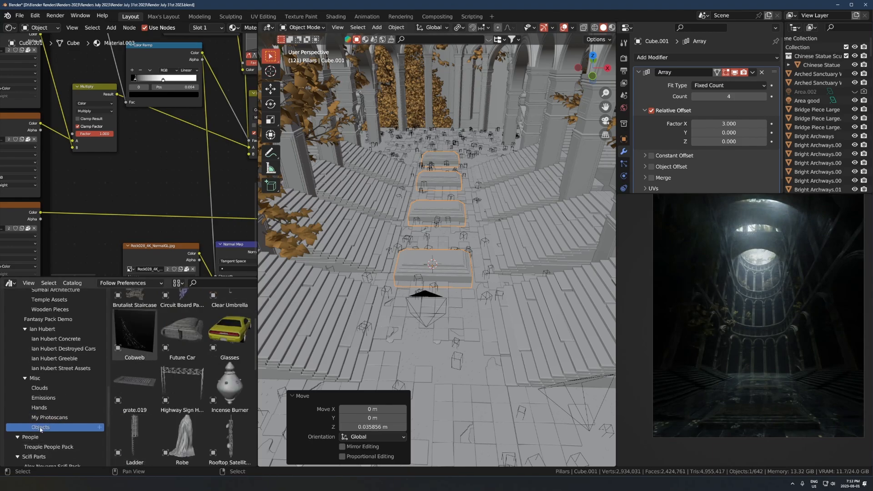
{"action": "left_click_drag", "start_coordinate": [182, 437], "coordinate": [435, 204]}
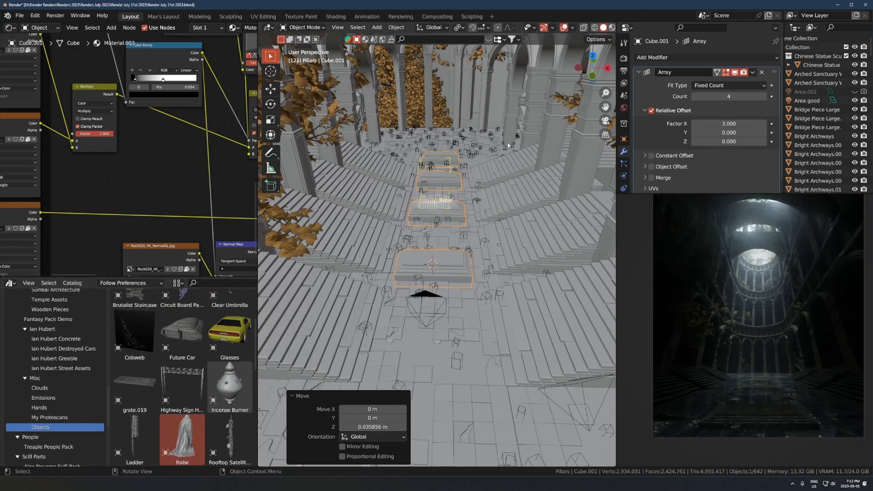
{"action": "key", "text": "s"}
{"action": "key", "text": "shift+z"}
{"action": "left_click", "coordinate": [487, 166]}
- Rotate the robe to -25.8° about Z and stand it on the left stairs, nudging it -0.12079 m along X
{"action": "key", "text": "r"}
{"action": "key", "text": "z"}
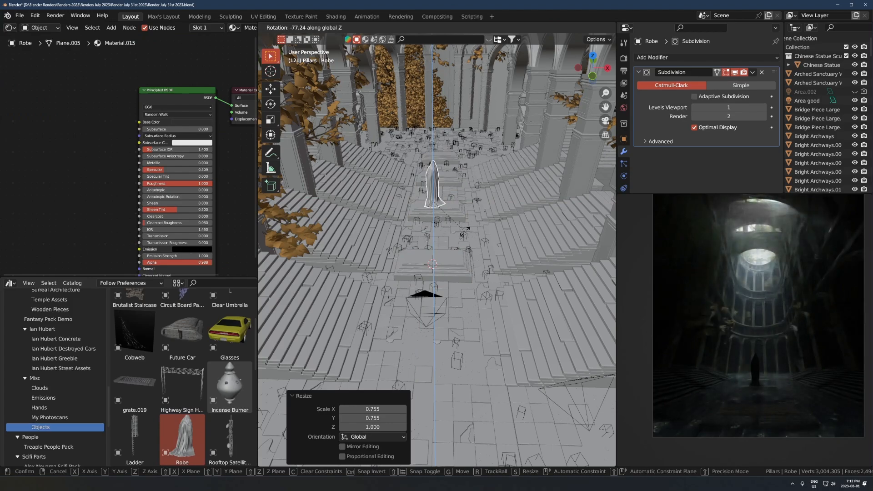
{"action": "left_click", "coordinate": [465, 231]}
{"action": "key", "text": "g"}
{"action": "middle_click_drag", "start_coordinate": [518, 271], "coordinate": [350, 272]}
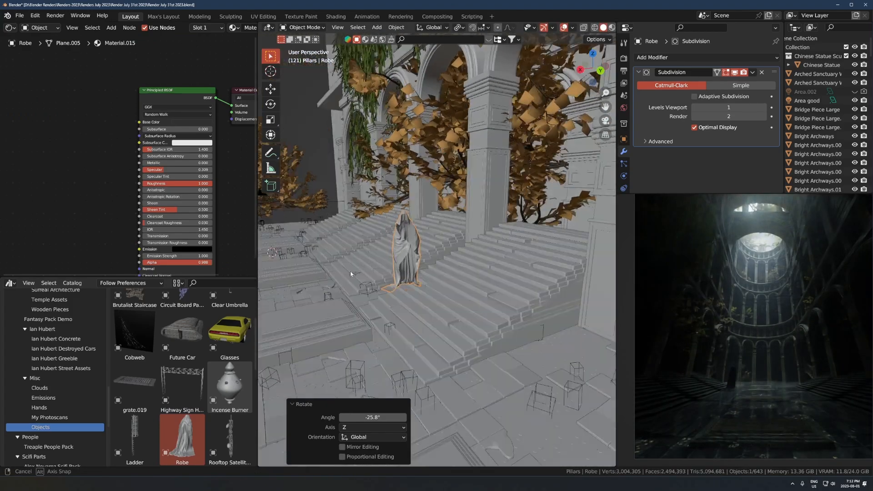
{"action": "key", "text": "KP_Decimal"}
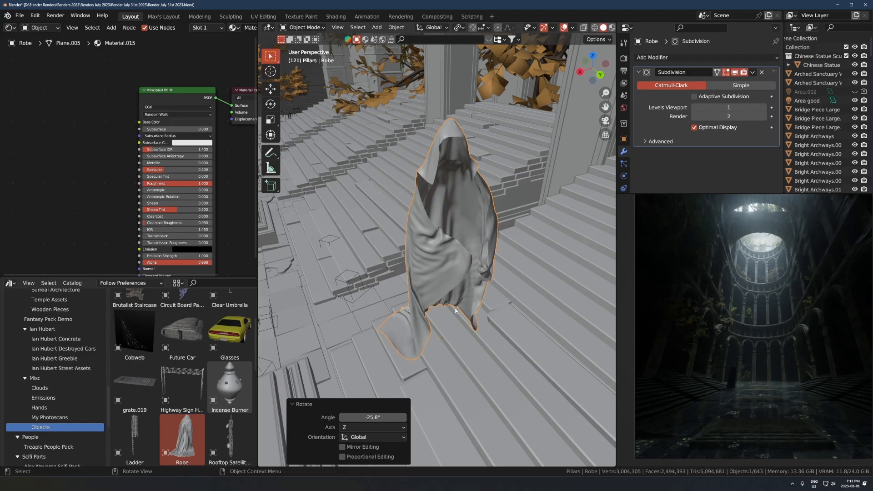
{"action": "middle_click_drag", "start_coordinate": [456, 311], "coordinate": [410, 305]}
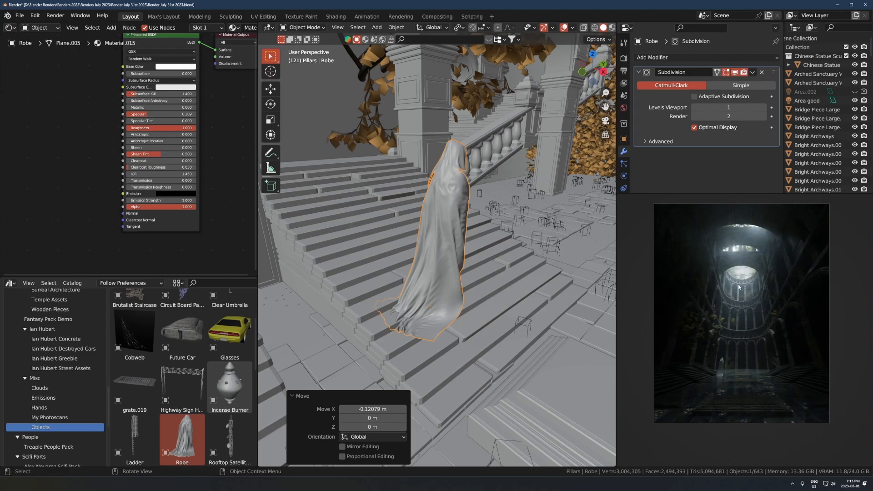
{"action": "key", "text": "KP_0"}
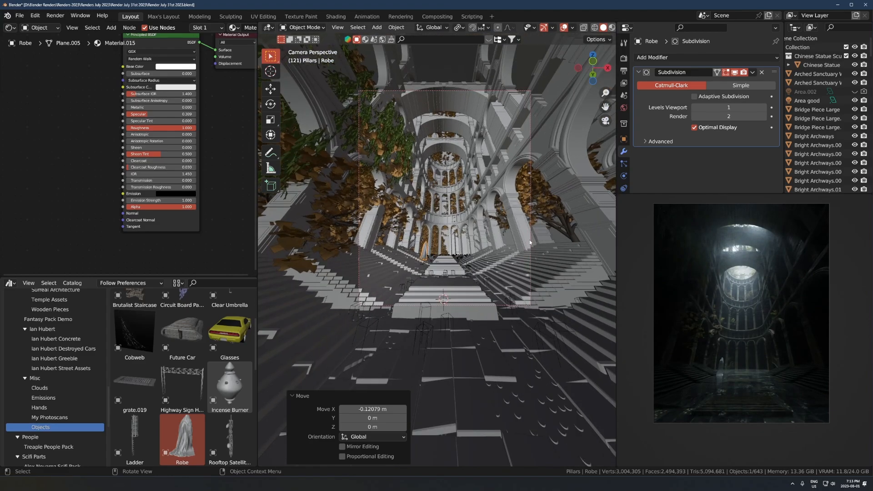
{"action": "left_click", "coordinate": [530, 239]}
{"action": "key", "text": "g"}
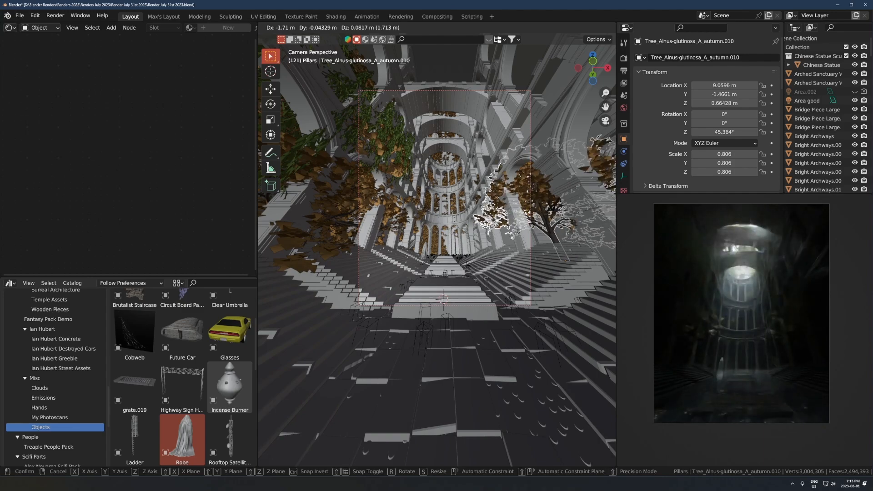
{"action": "left_click", "coordinate": [518, 269]}
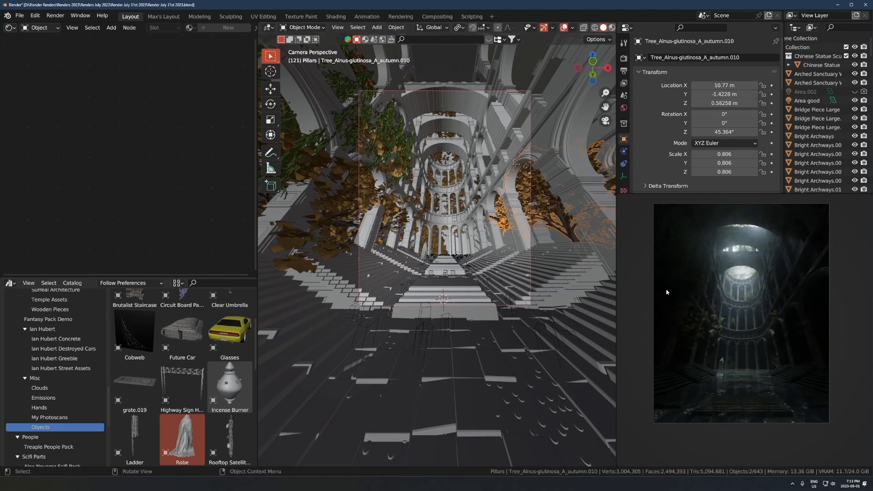
- Switch the camera preview from rendered to solid shading and save the Blender file
{"action": "key", "text": "z"}
{"action": "left_click", "coordinate": [737, 283]}
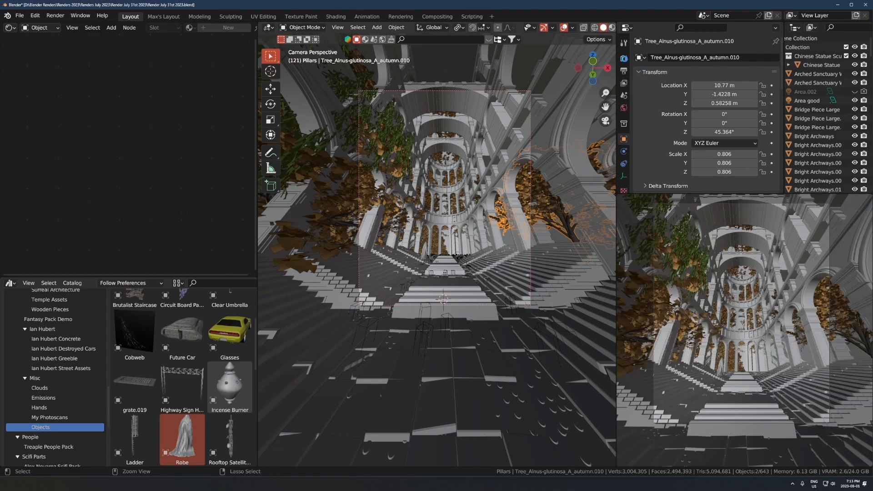
{"action": "key", "text": "ctrl+s"}
- Set the Cycles final render samples to 256
{"action": "left_click", "coordinate": [624, 58]}
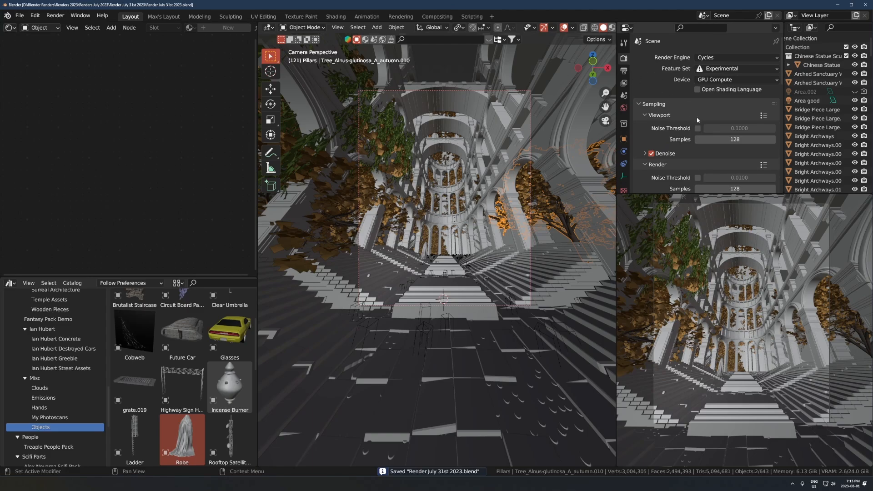
{"action": "scroll", "coordinate": [699, 120], "scroll_direction": "down", "scroll_amount": 3}
{"action": "left_click", "coordinate": [733, 127]}
{"action": "type", "text": "2"}
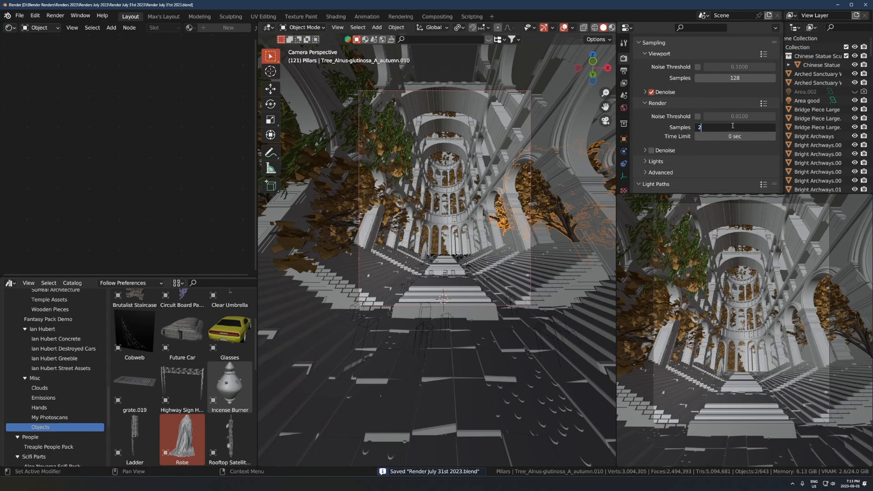
{"action": "type", "text": "56"}
{"action": "key", "text": "Return"}
- Set the output resolution scale to 100% for the 3000 x 3750 px render
{"action": "left_click", "coordinate": [624, 71]}
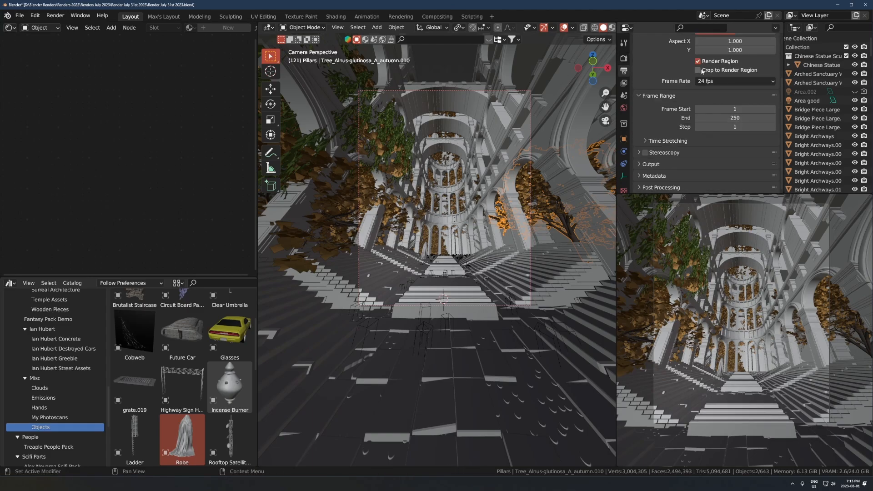
{"action": "scroll", "coordinate": [709, 114], "scroll_direction": "up", "scroll_amount": 3}
{"action": "left_click_drag", "start_coordinate": [735, 87], "coordinate": [776, 87]}
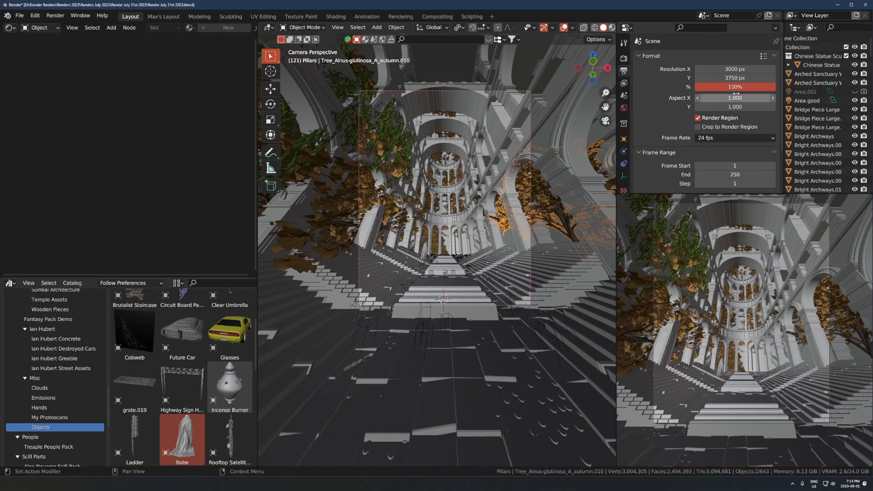
{"action": "scroll", "coordinate": [678, 111], "scroll_direction": "down", "scroll_amount": 3}
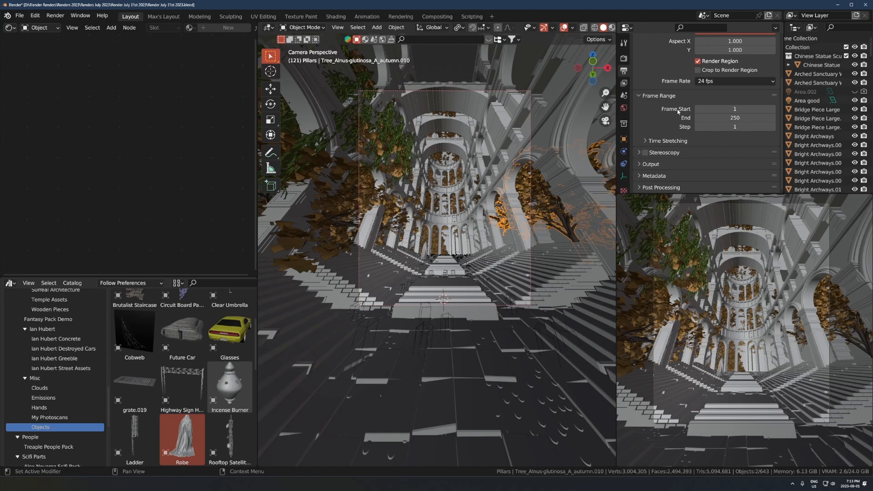
- Review the remaining Cycles render settings and render the still image from the camera
{"action": "left_click", "coordinate": [624, 59]}
{"action": "left_click", "coordinate": [471, 91]}
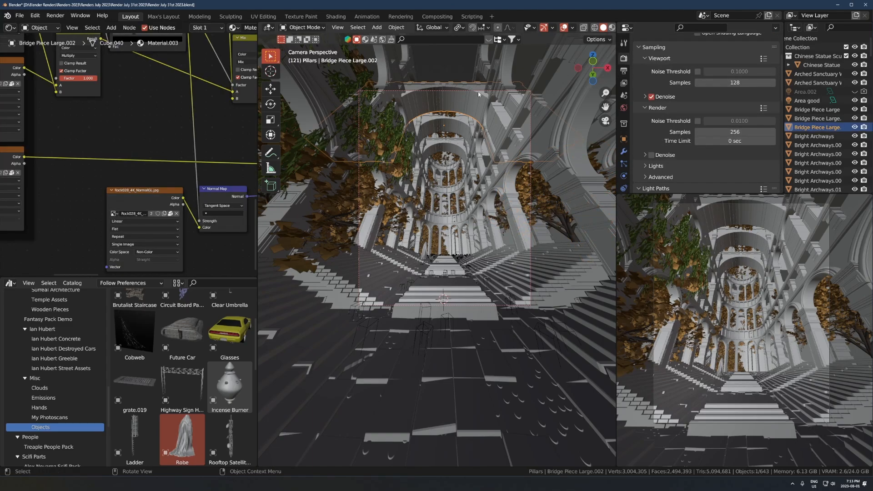
{"action": "scroll", "coordinate": [644, 147], "scroll_direction": "down", "scroll_amount": 15}
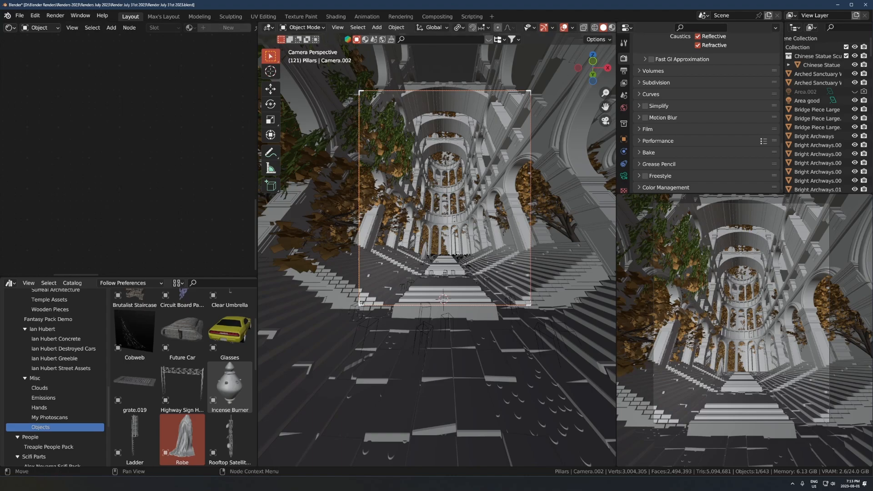
{"action": "left_click", "coordinate": [56, 16]}
{"action": "left_click", "coordinate": [66, 26]}
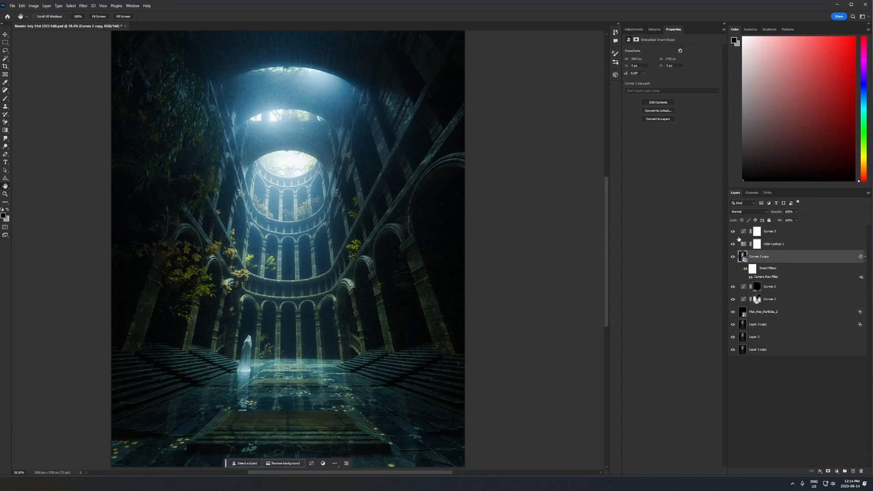
- In Photoshop, isolate the bottom render layer, restore the layers above it up to Curves 2, and inspect the Curves 2 adjustment
{"action": "left_click", "coordinate": [733, 350], "text": "alt"}
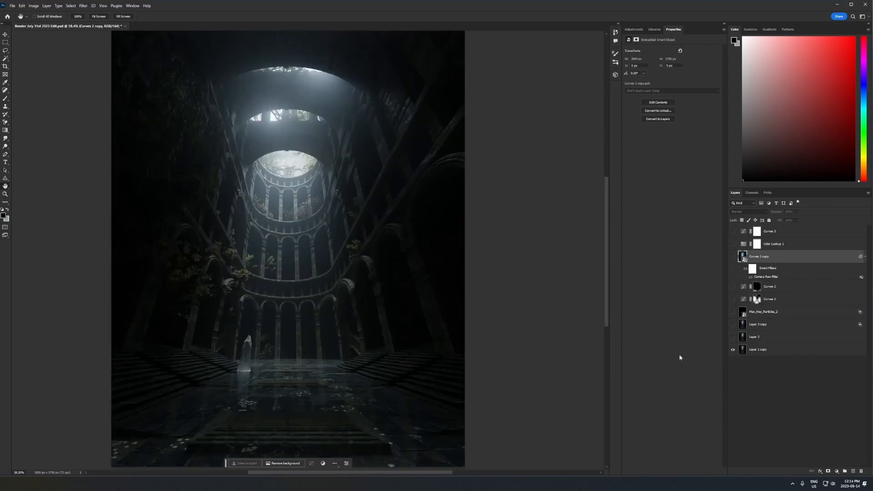
{"action": "scroll", "coordinate": [390, 318], "scroll_direction": "down", "scroll_amount": 1, "text": "alt"}
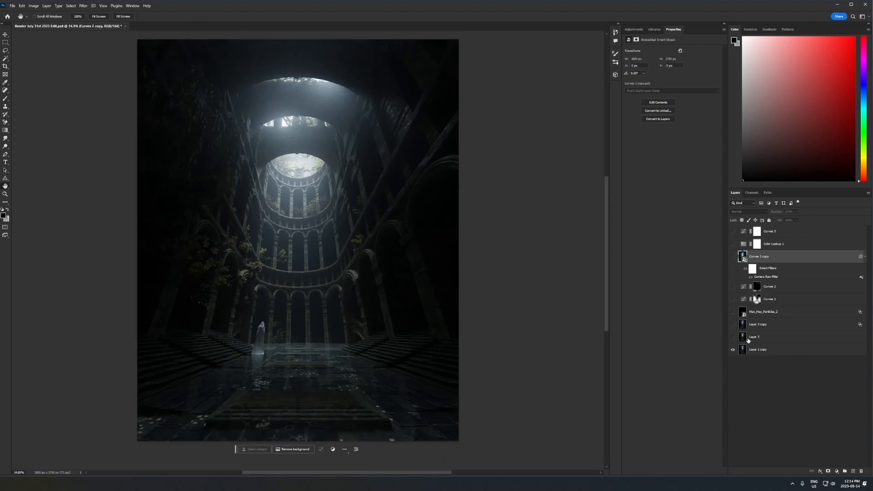
{"action": "left_click_drag", "start_coordinate": [732, 341], "coordinate": [732, 287]}
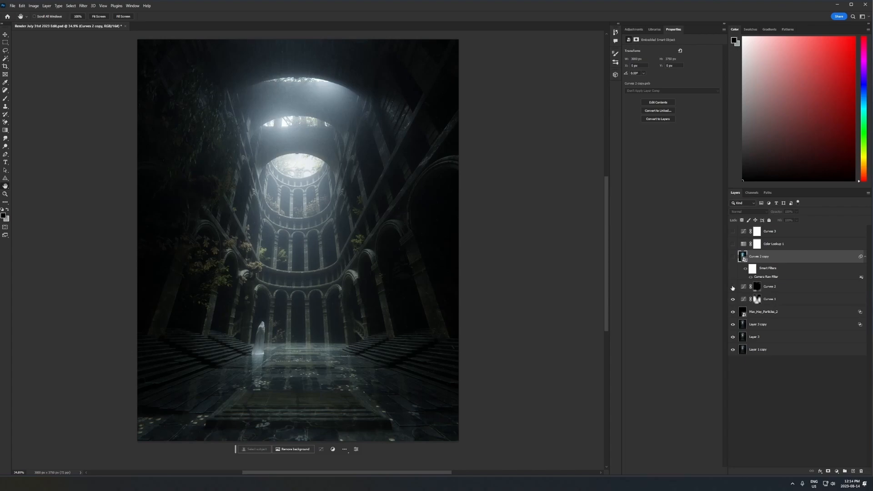
{"action": "left_click", "coordinate": [733, 288]}
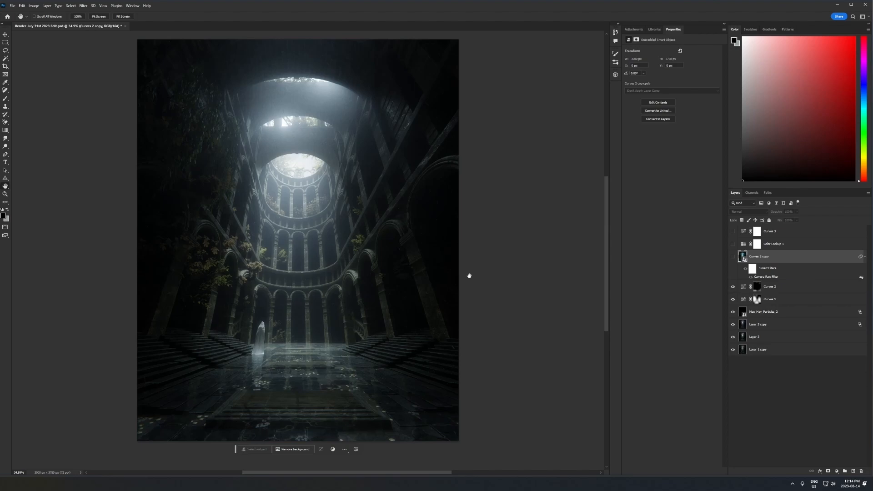
{"action": "left_click", "coordinate": [783, 286]}
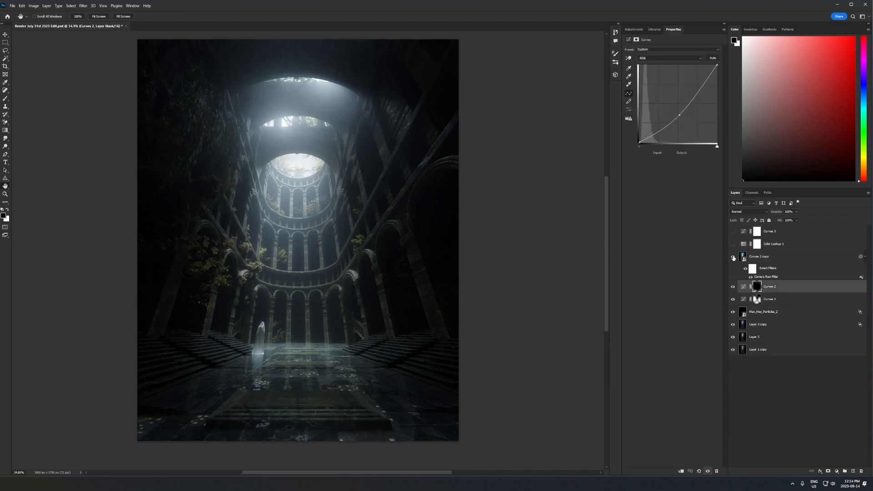
- Show the Curves 2 copy smart object and review its Camera Raw Basic, Detail, Effects and Calibration settings, leaving the filter without changes
{"action": "left_click", "coordinate": [733, 258]}
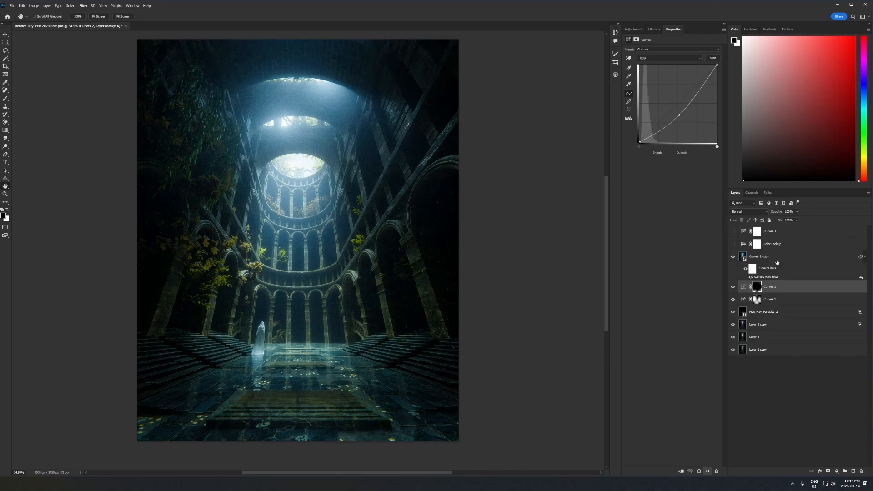
{"action": "left_click", "coordinate": [765, 277]}
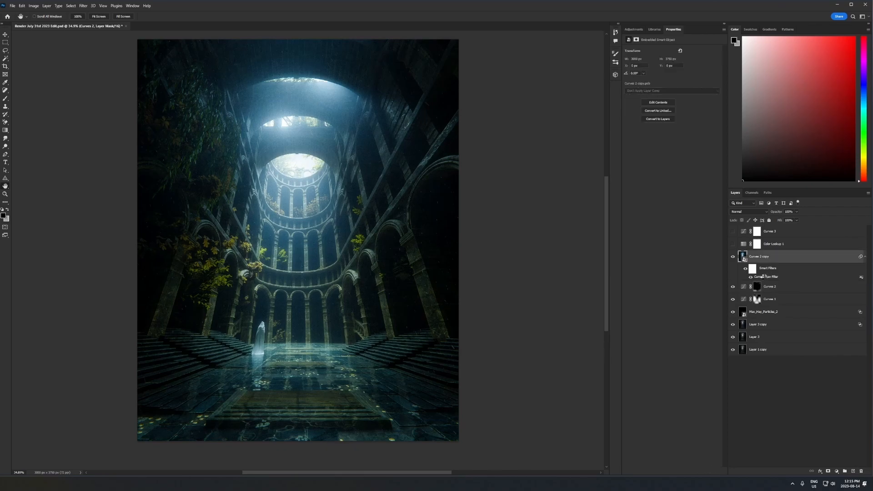
{"action": "double_click", "coordinate": [765, 277]}
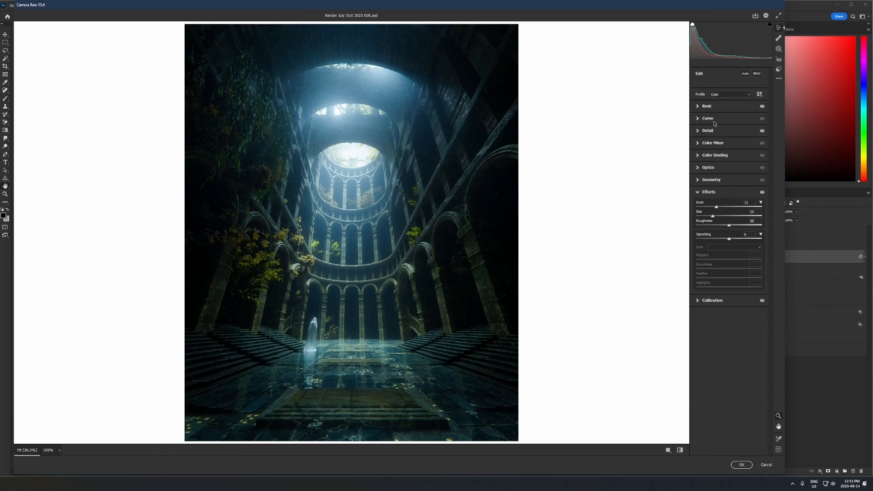
{"action": "left_click", "coordinate": [712, 107]}
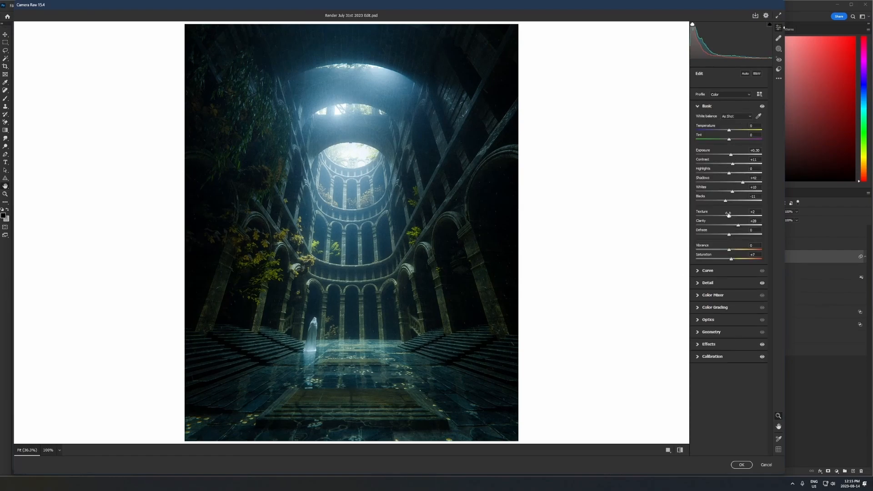
{"action": "left_click", "coordinate": [711, 358]}
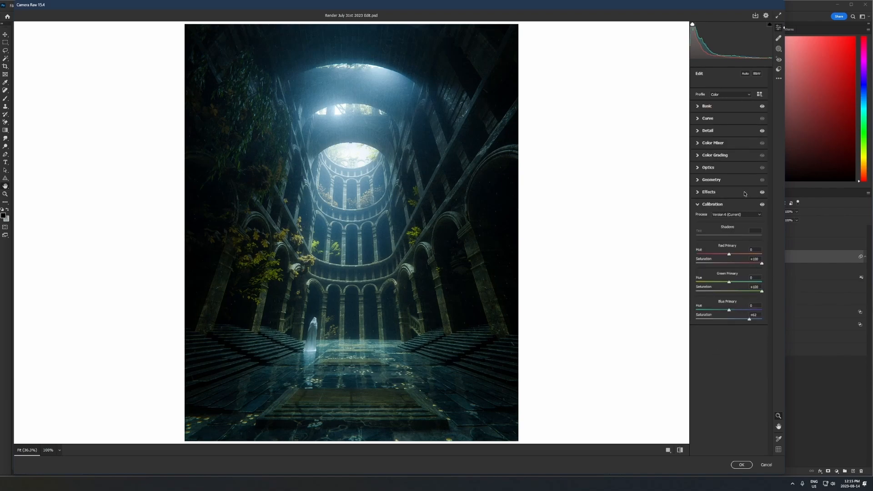
{"action": "left_click", "coordinate": [705, 192]}
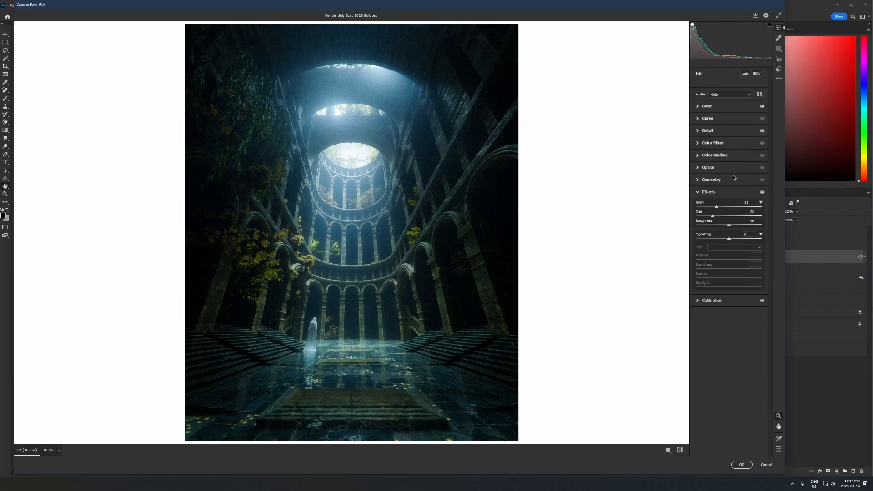
{"action": "left_click", "coordinate": [709, 131]}
{"action": "left_click", "coordinate": [708, 105]}
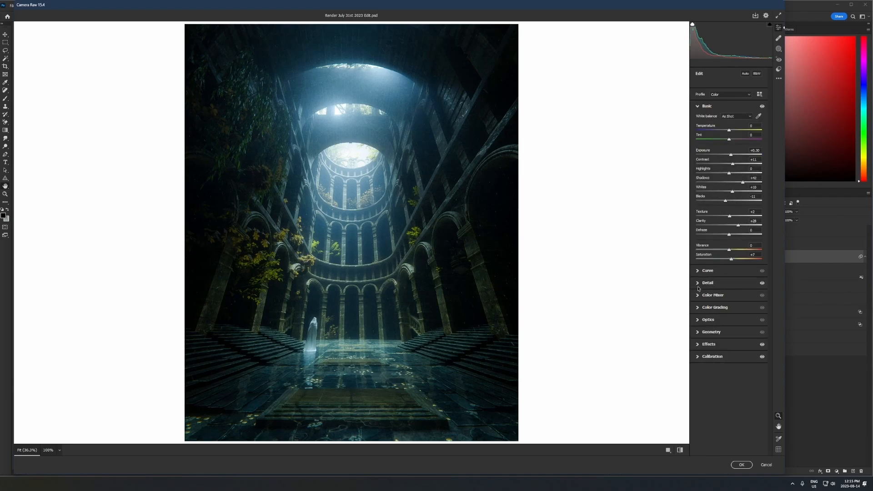
{"action": "left_click", "coordinate": [764, 465]}
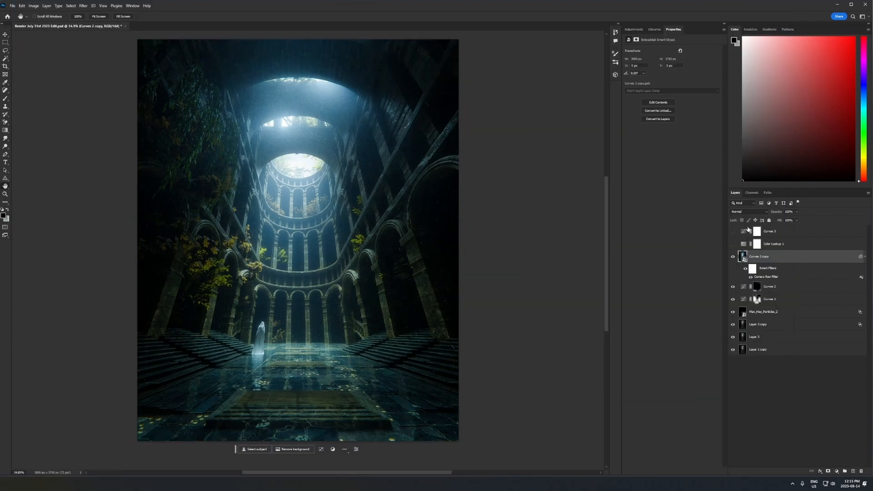
- Show the Color Lookup 1 and Curves 3 layers and inspect the Curves 3 adjustment
{"action": "left_click", "coordinate": [733, 244]}
{"action": "left_click", "coordinate": [732, 231]}
{"action": "left_click", "coordinate": [770, 232]}
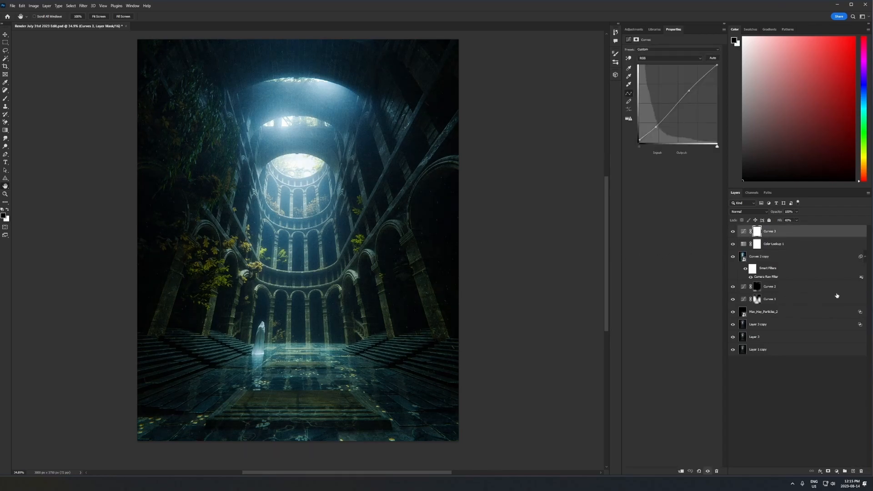